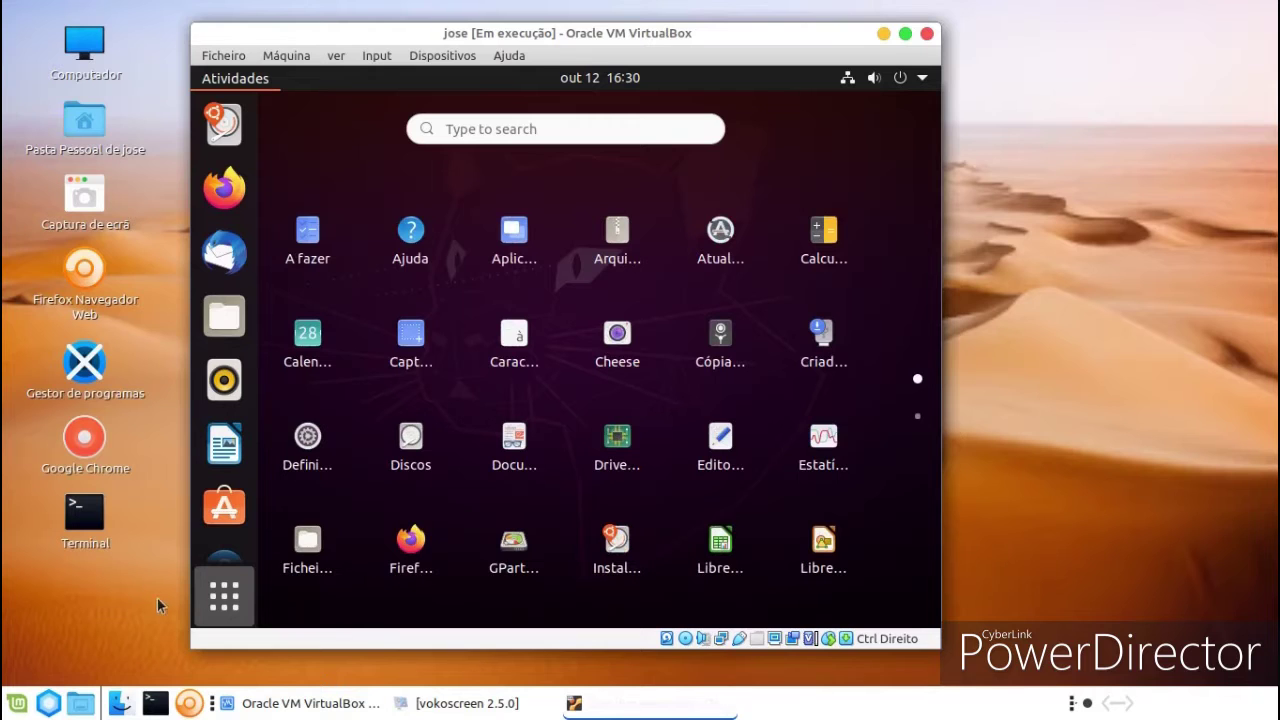
Open the Ubuntu settings from the desktop and look through the available background images and the Aparência options
click(223, 596)
right_click(518, 240)
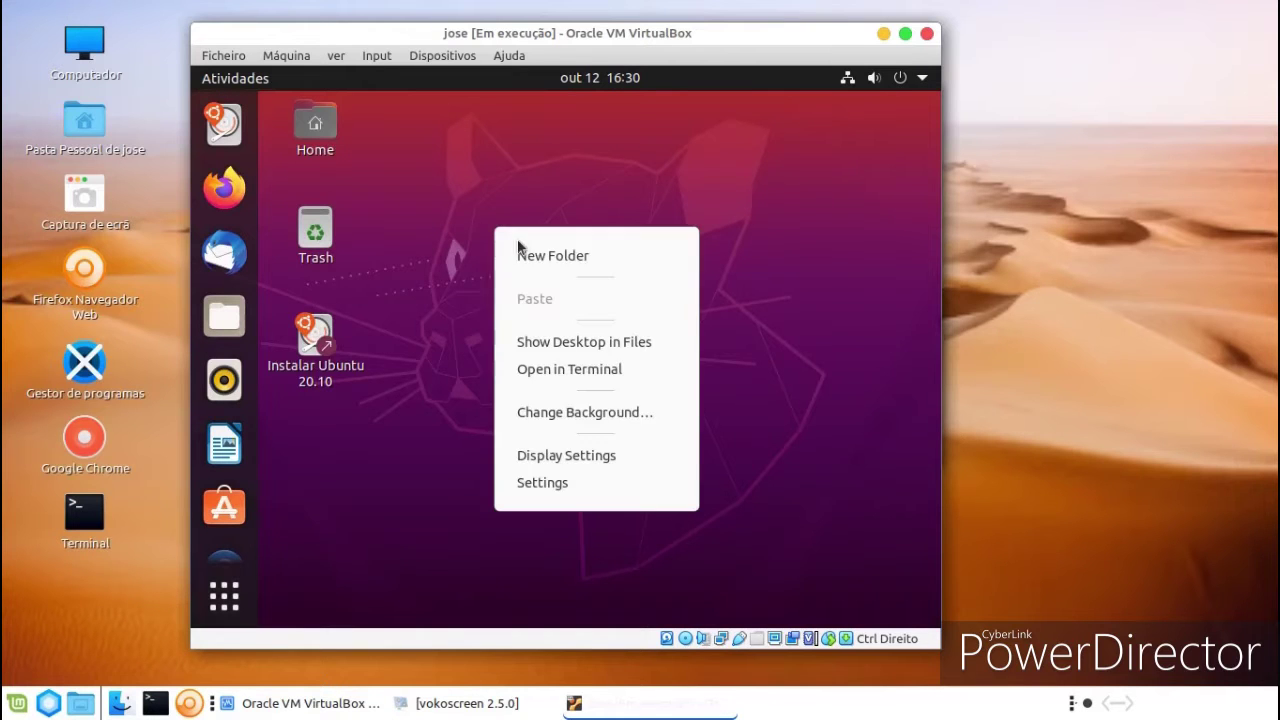
click(542, 482)
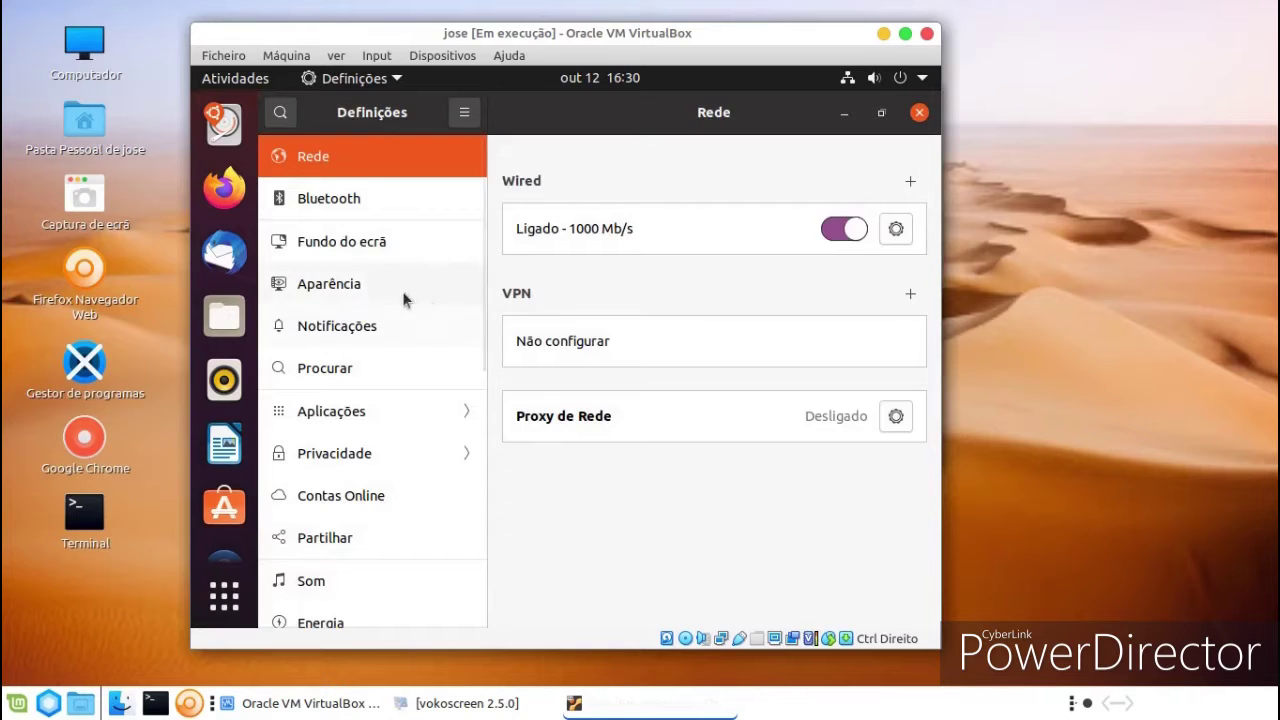
click(357, 248)
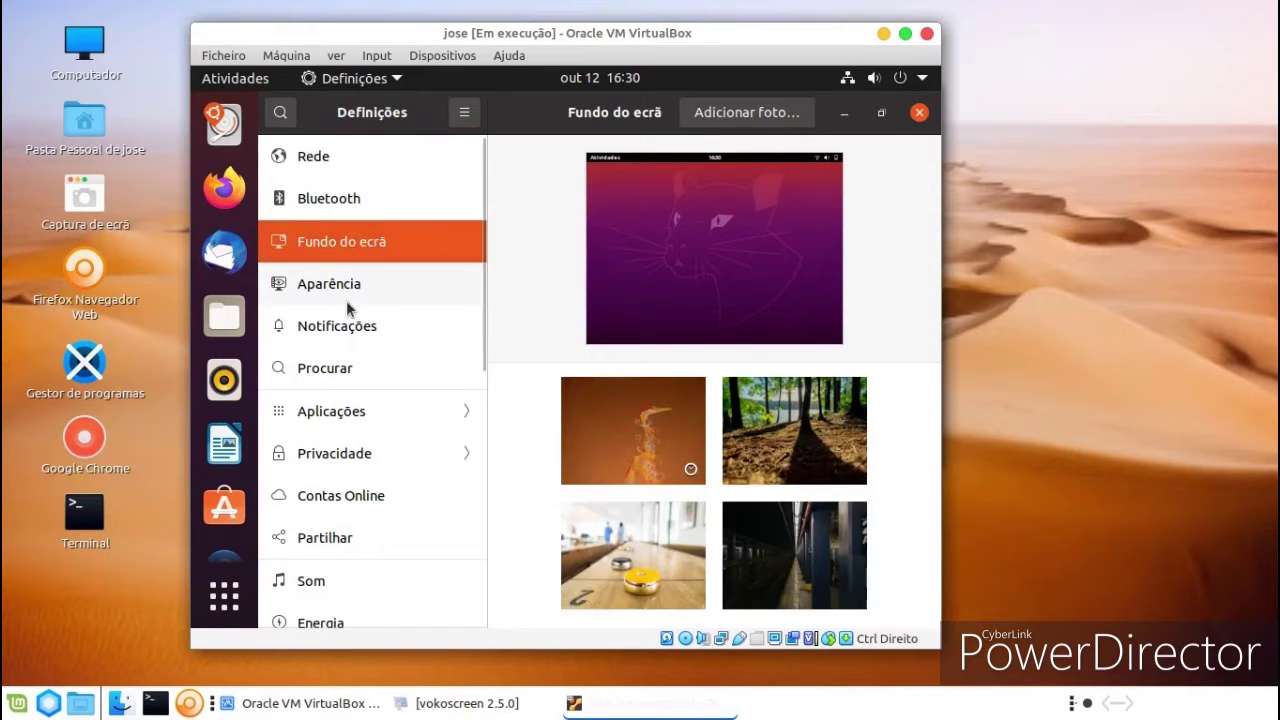
scroll(700, 435, down, 1)
scroll(765, 519, down, 5)
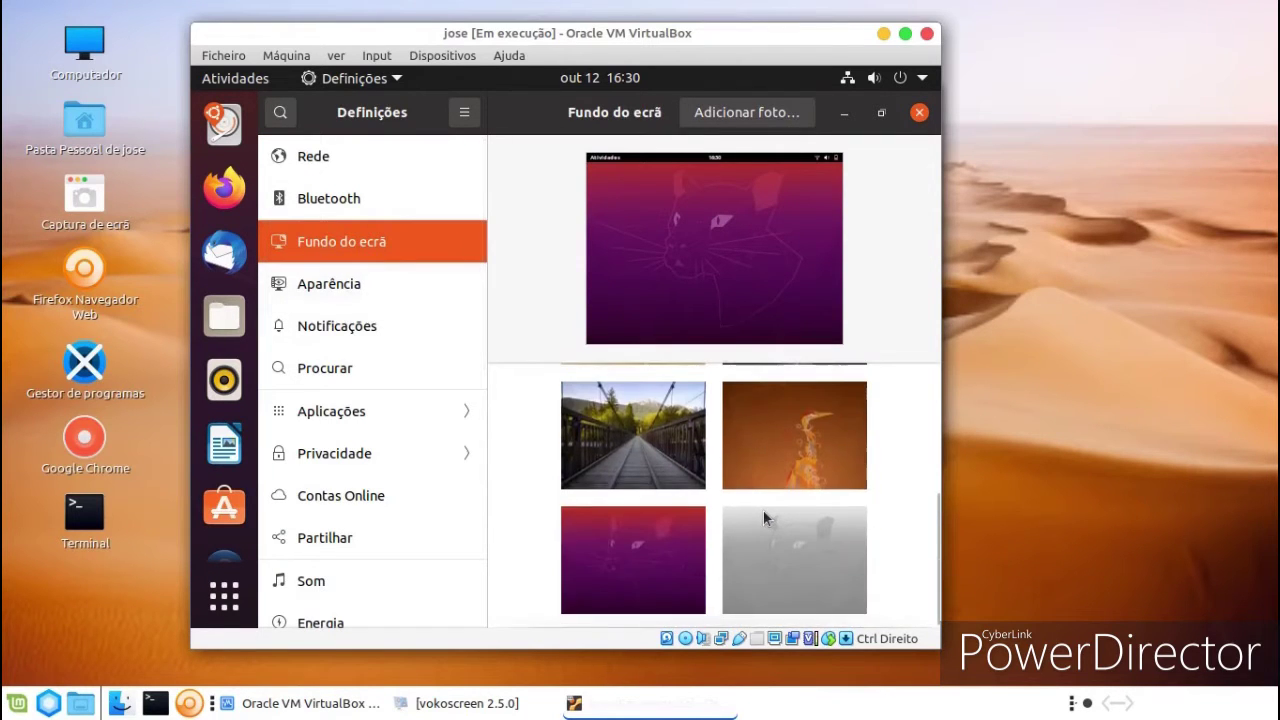
scroll(765, 519, up, 3)
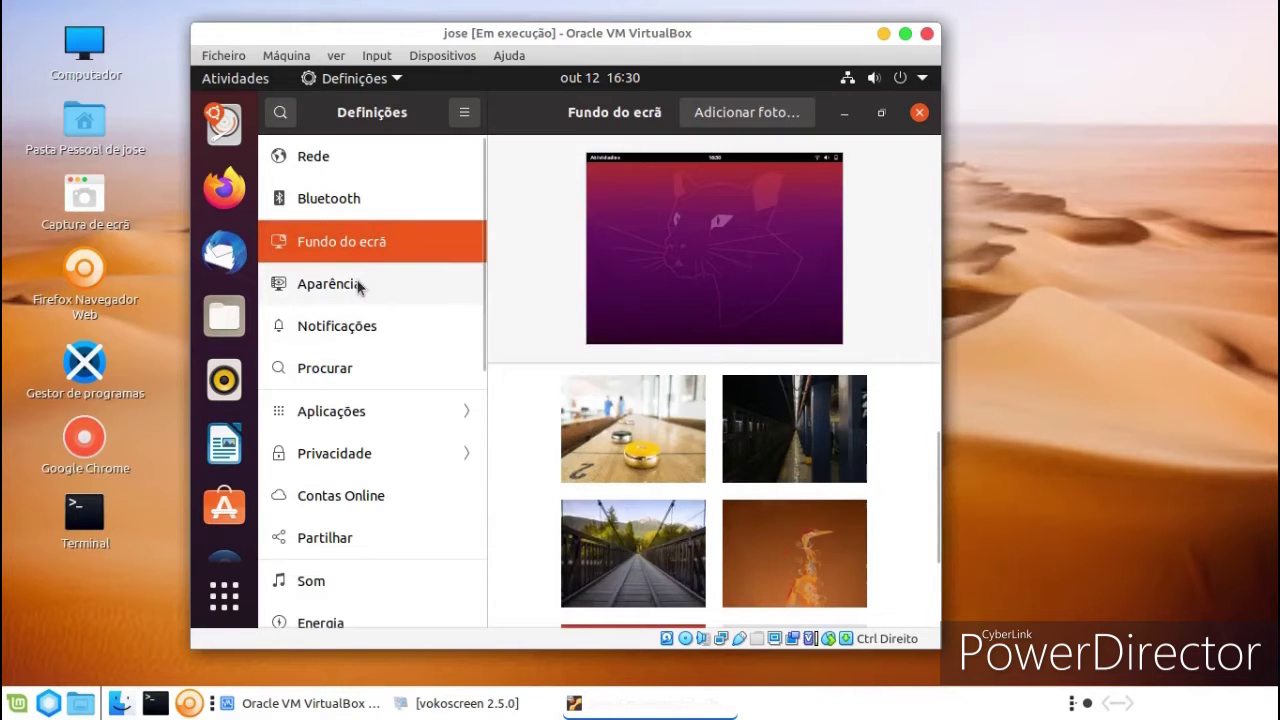
click(355, 285)
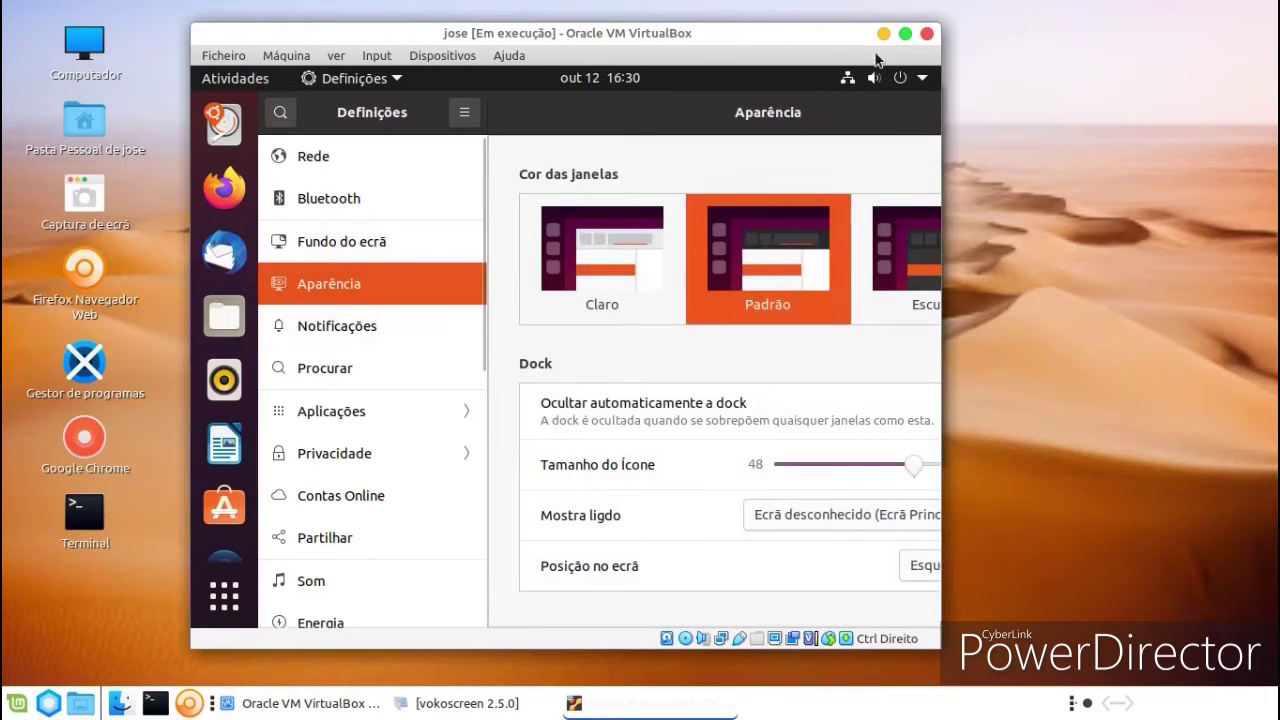
Maximize the virtual machine window and try fitting it to the guest display with Ajustar Tamanho da Janela
click(905, 34)
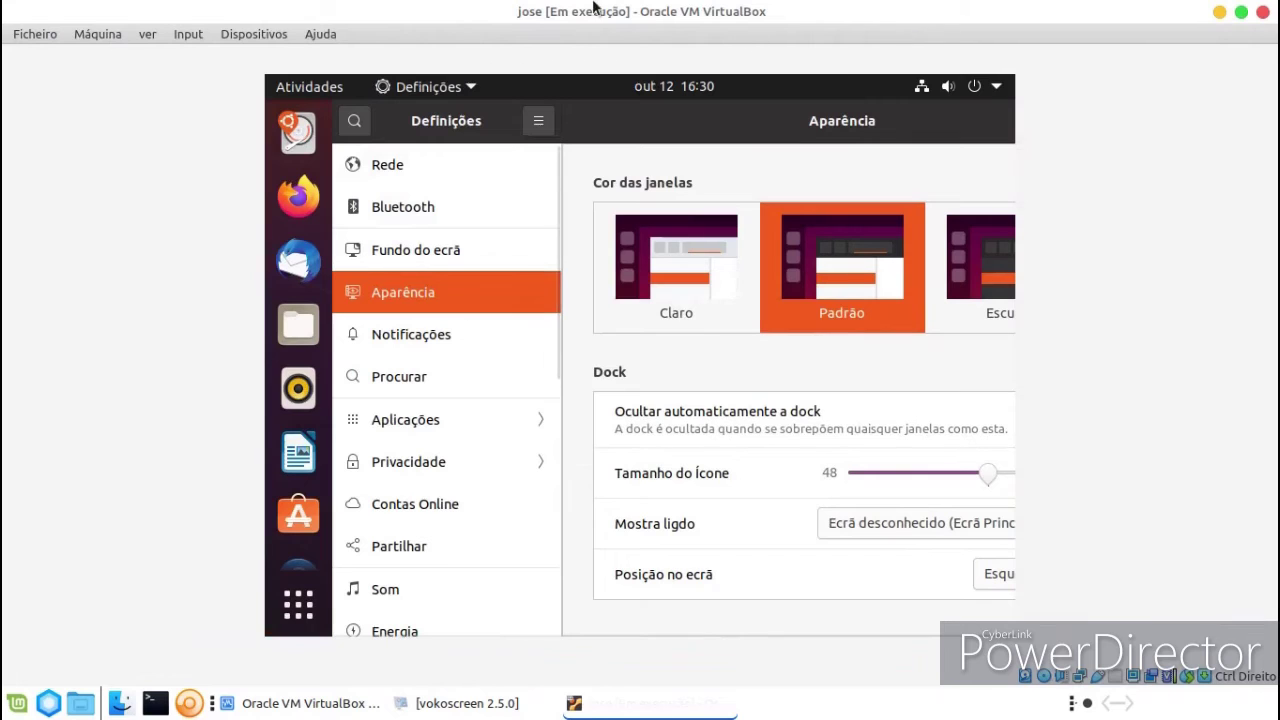
click(113, 38)
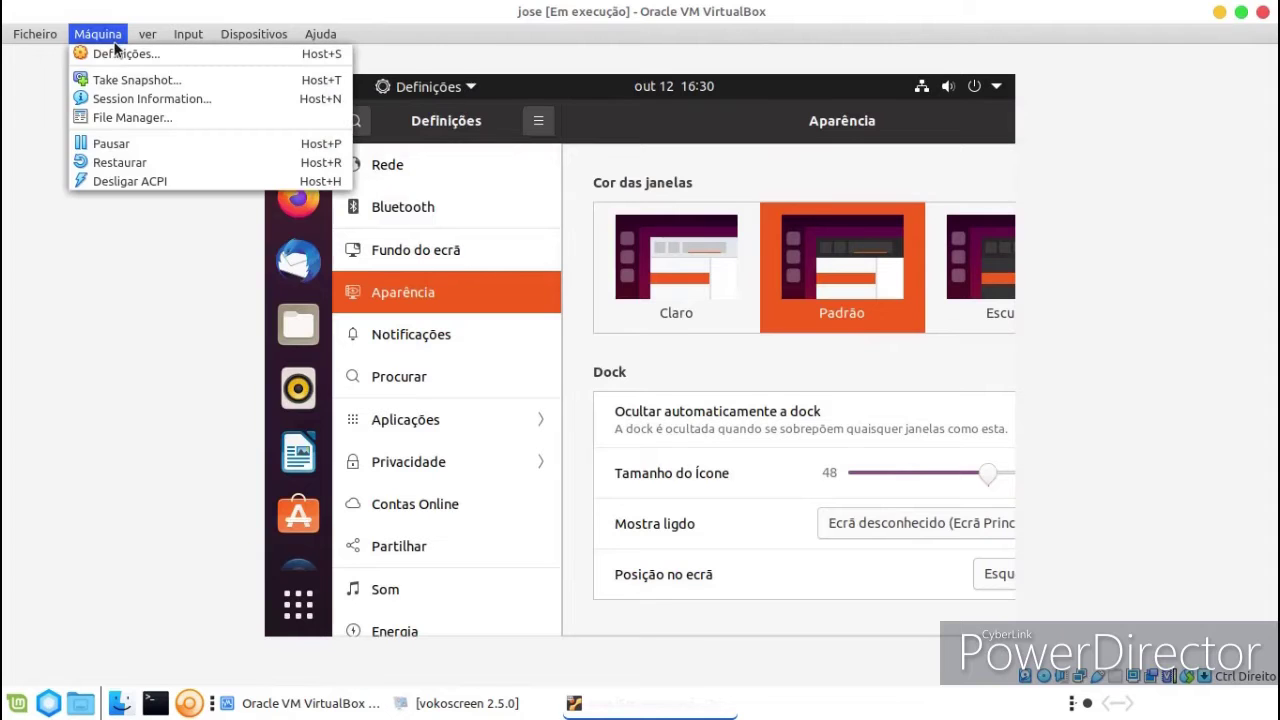
mouse_move(147, 40)
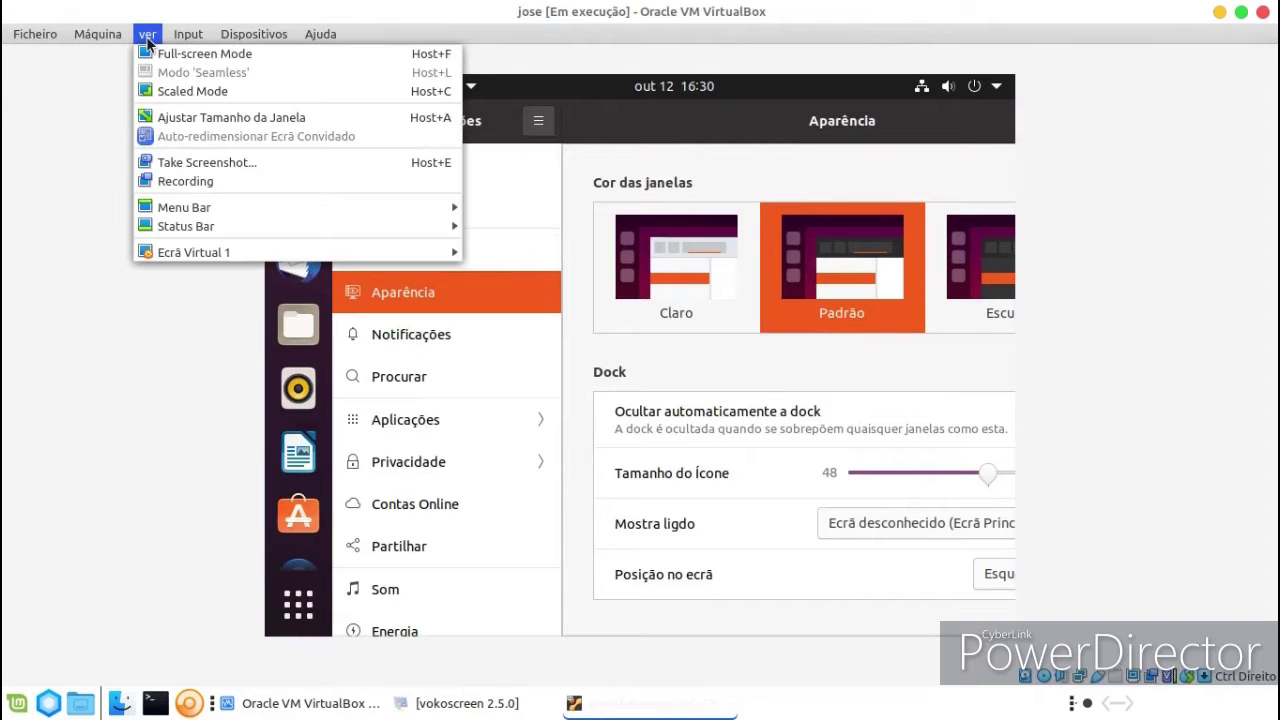
click(141, 116)
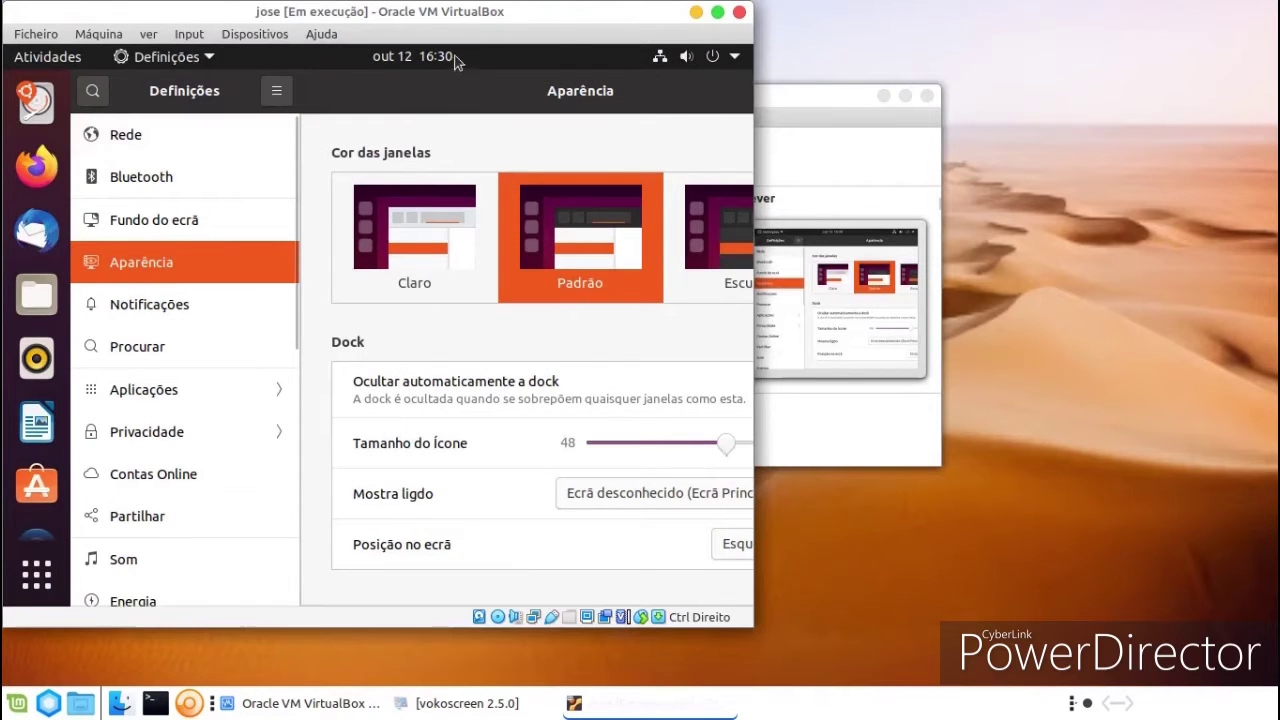
click(716, 14)
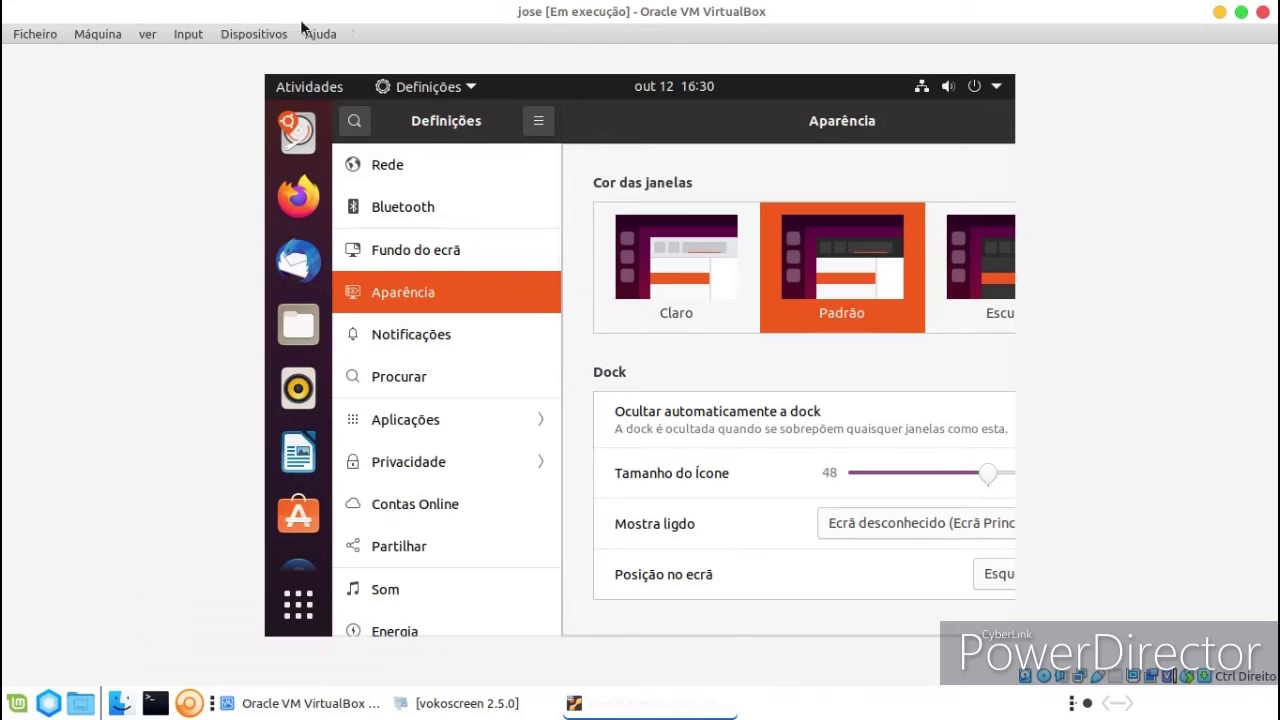
Switch the virtual machine to full-screen mode and confirm the change
click(152, 31)
click(159, 48)
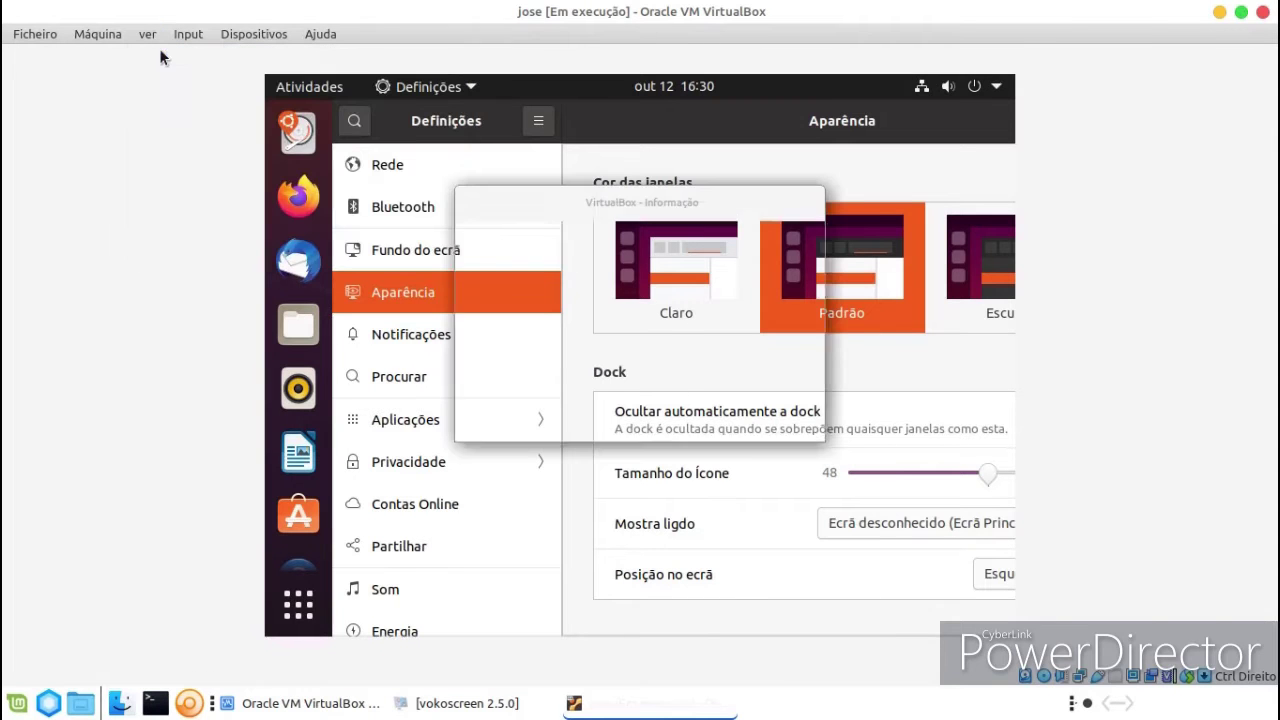
click(679, 418)
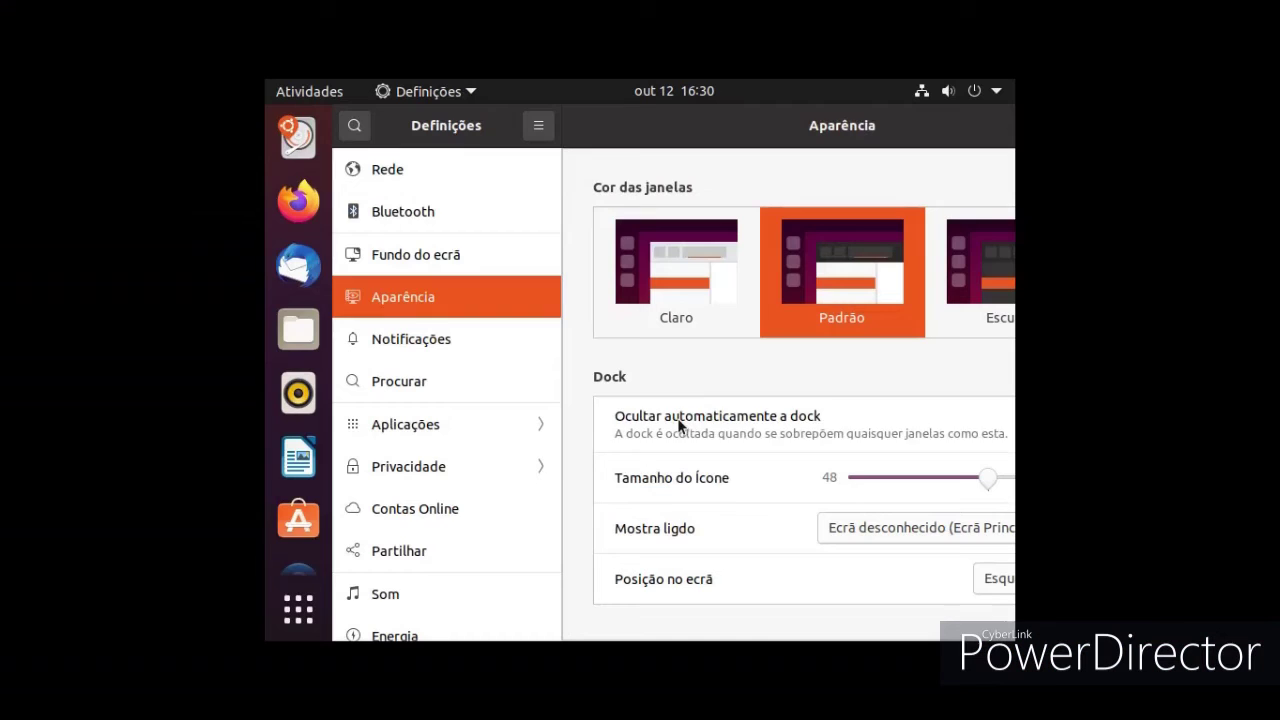
Look through the Procurar, Aplicações, Privacidade and Partilhar settings, and close the settings window
click(391, 366)
click(391, 349)
click(386, 383)
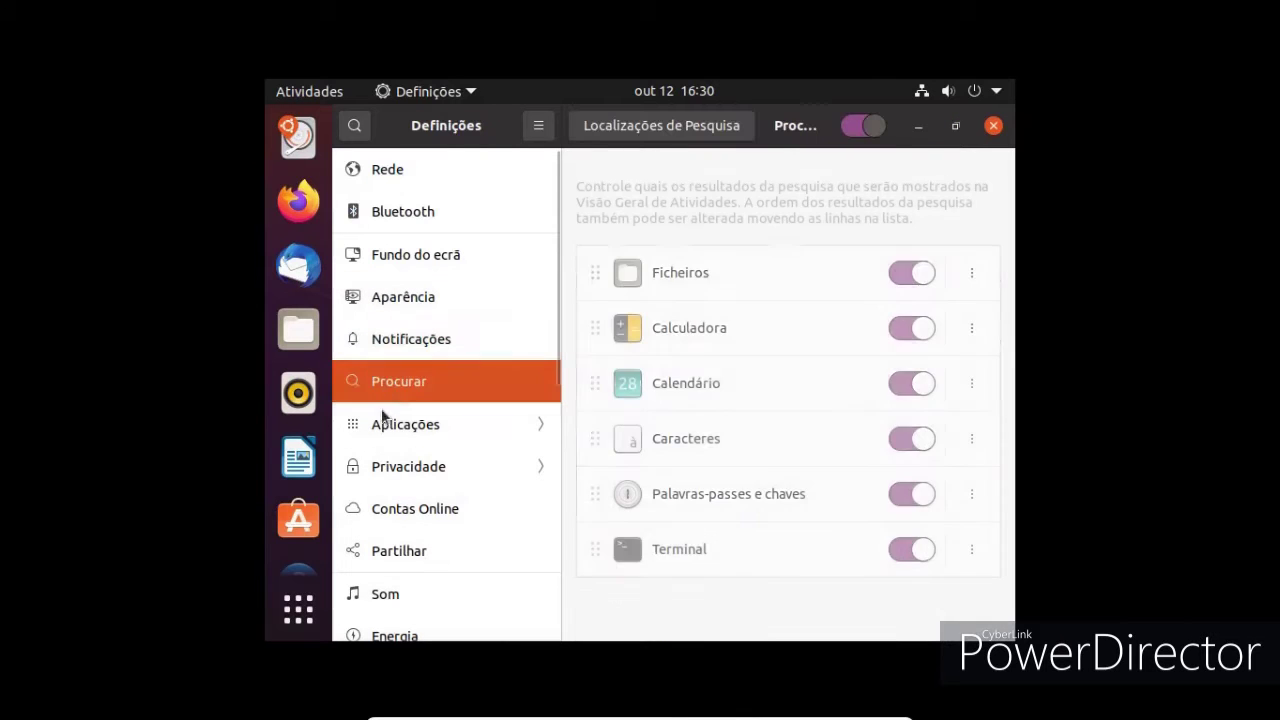
click(382, 424)
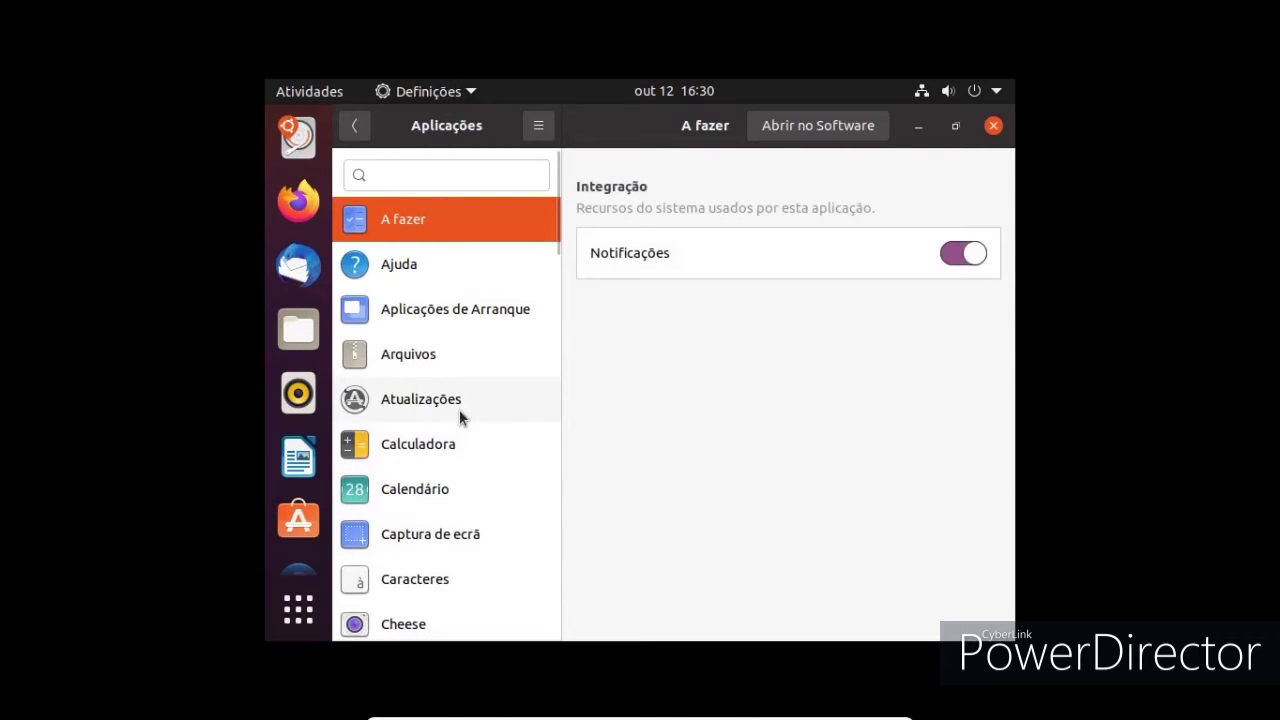
click(355, 130)
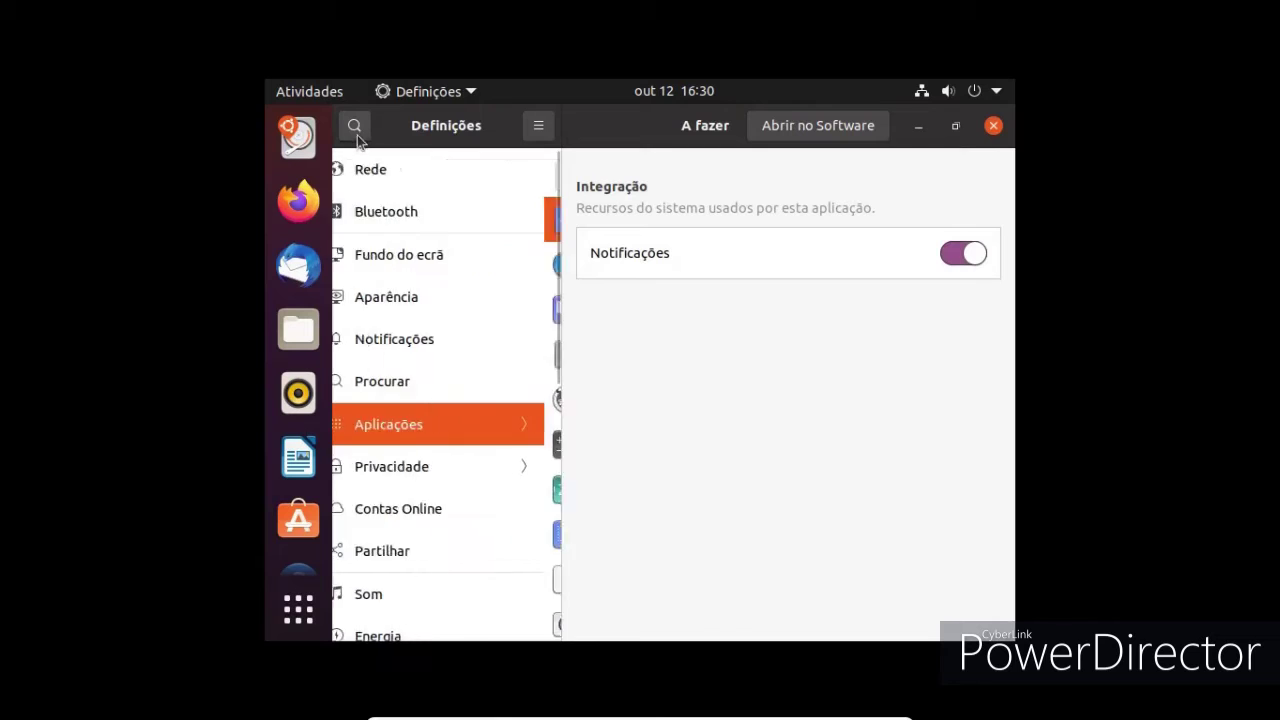
click(378, 470)
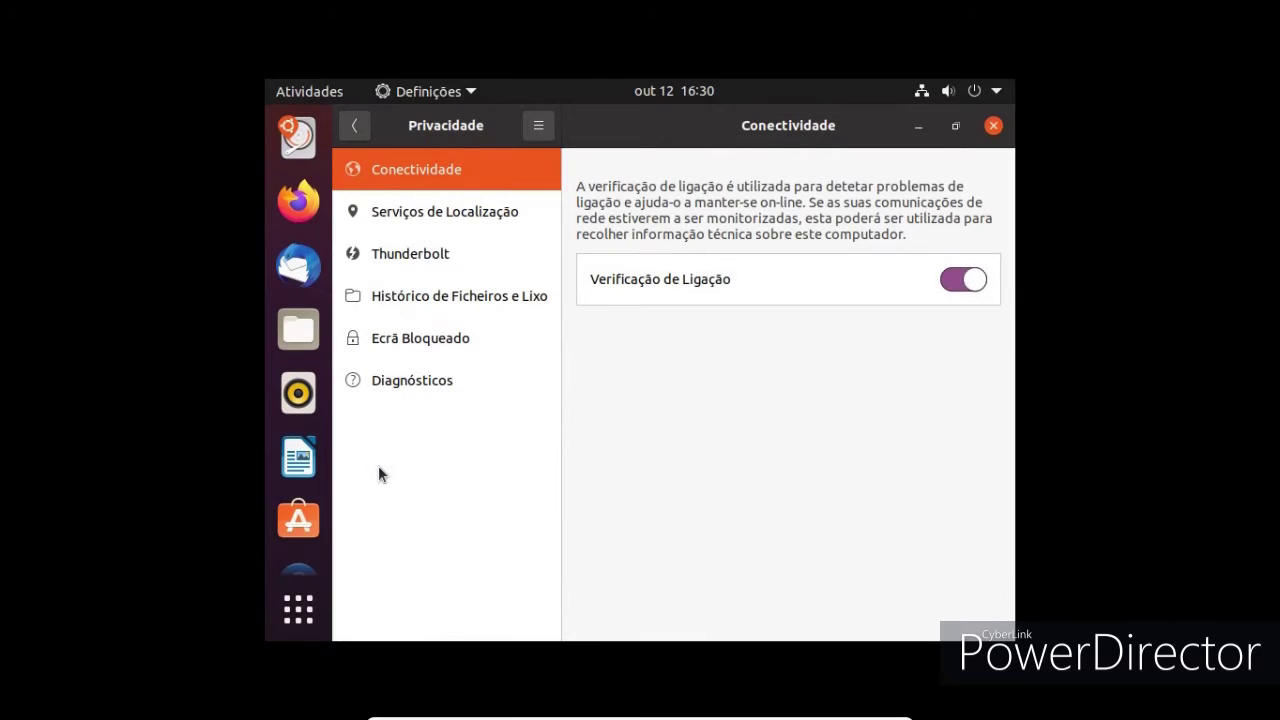
click(355, 125)
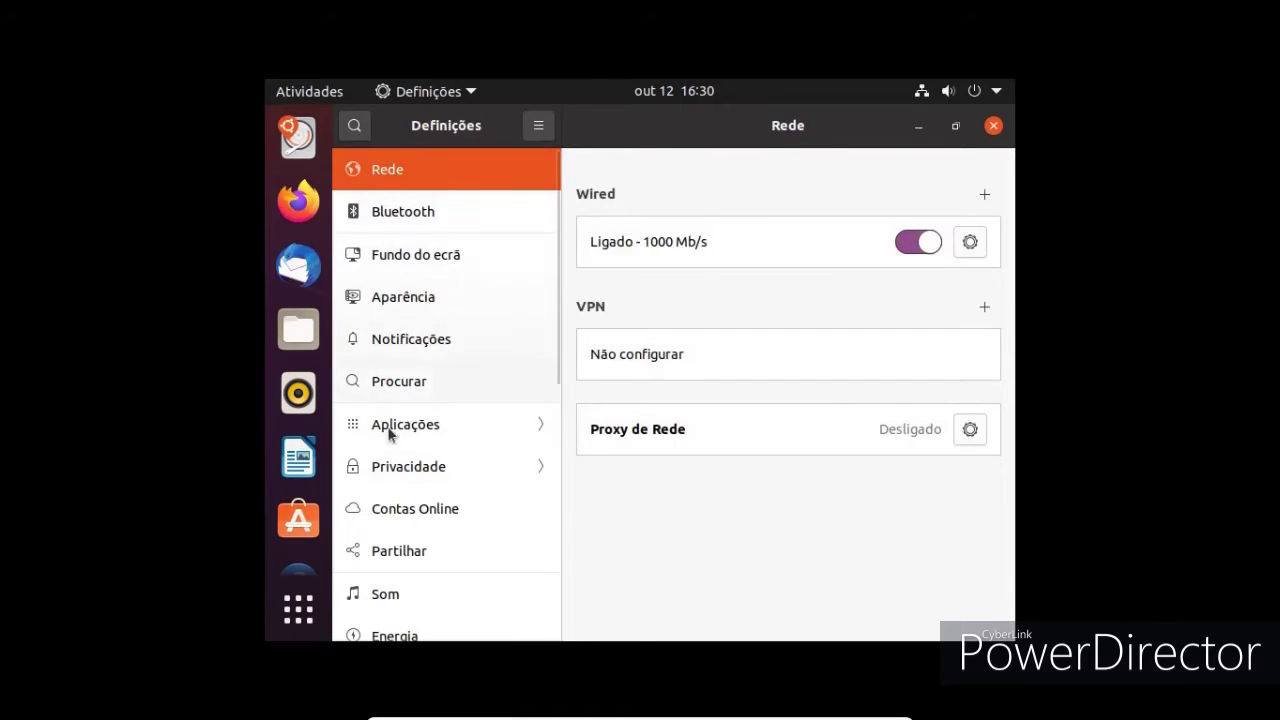
click(395, 548)
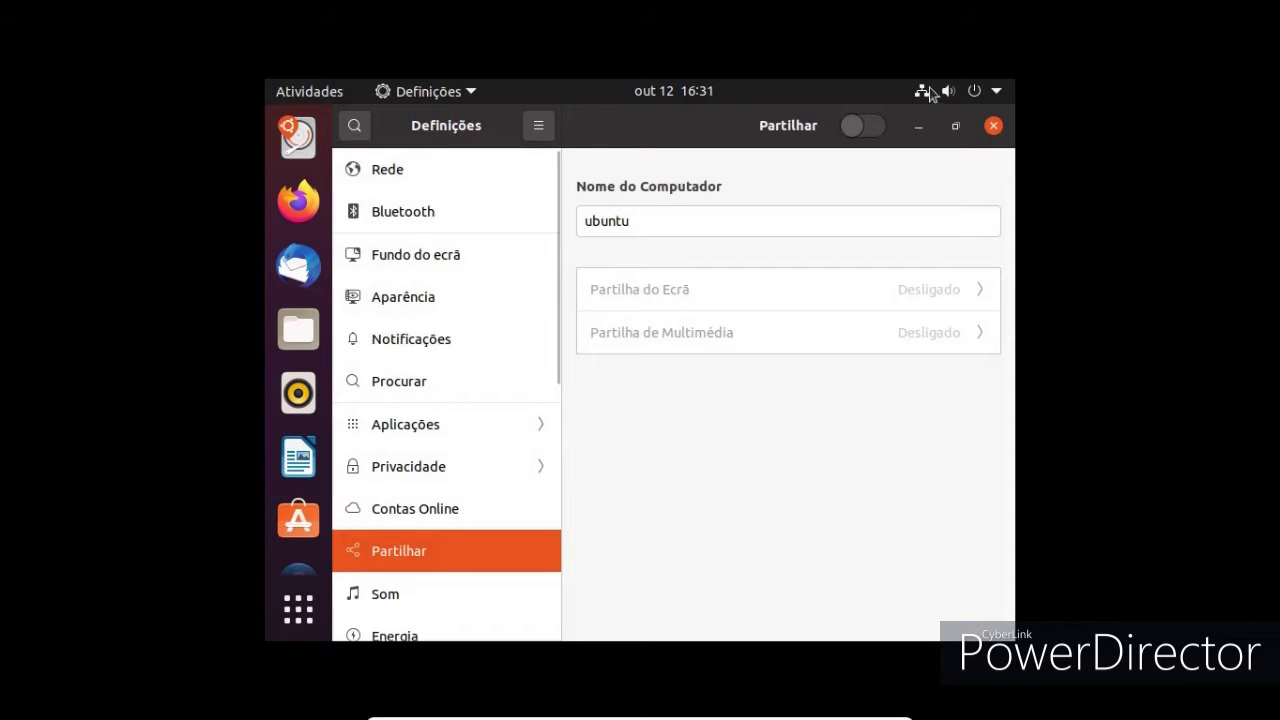
click(991, 128)
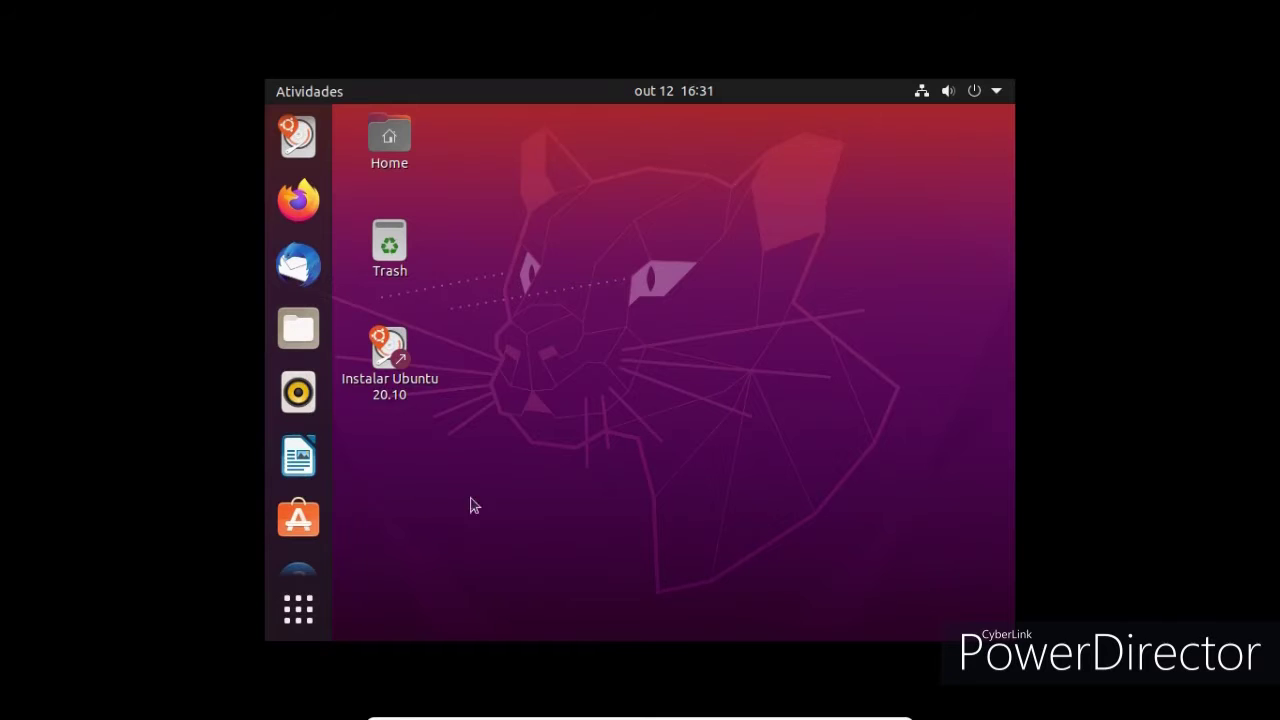
Set the guest display resolution to 1280 × 768 (16:10), keep the changes and close the settings
right_click(508, 242)
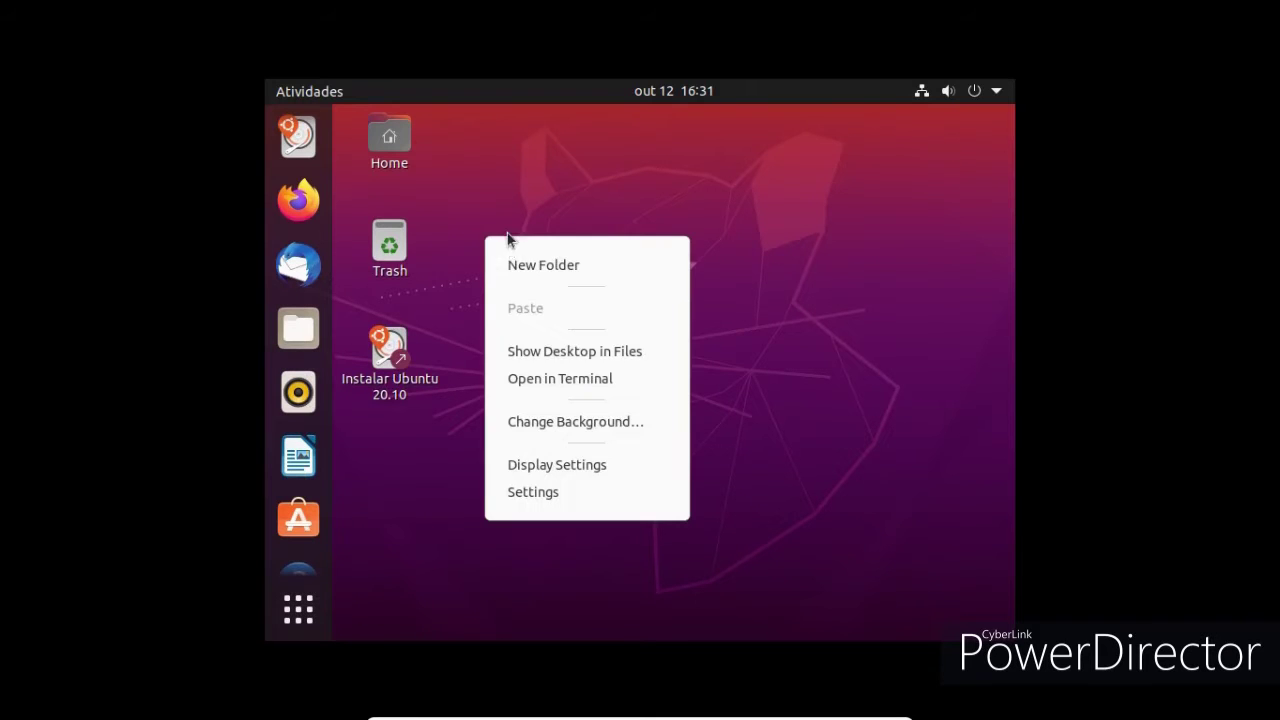
click(548, 471)
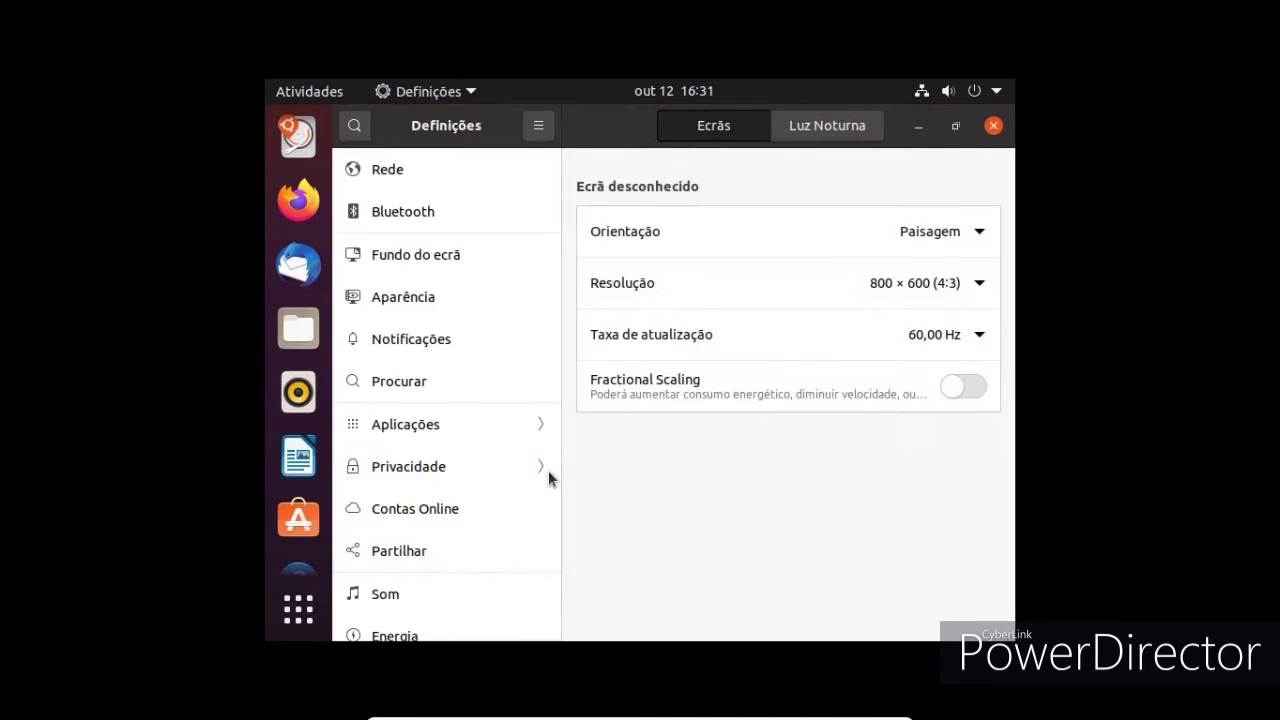
click(982, 287)
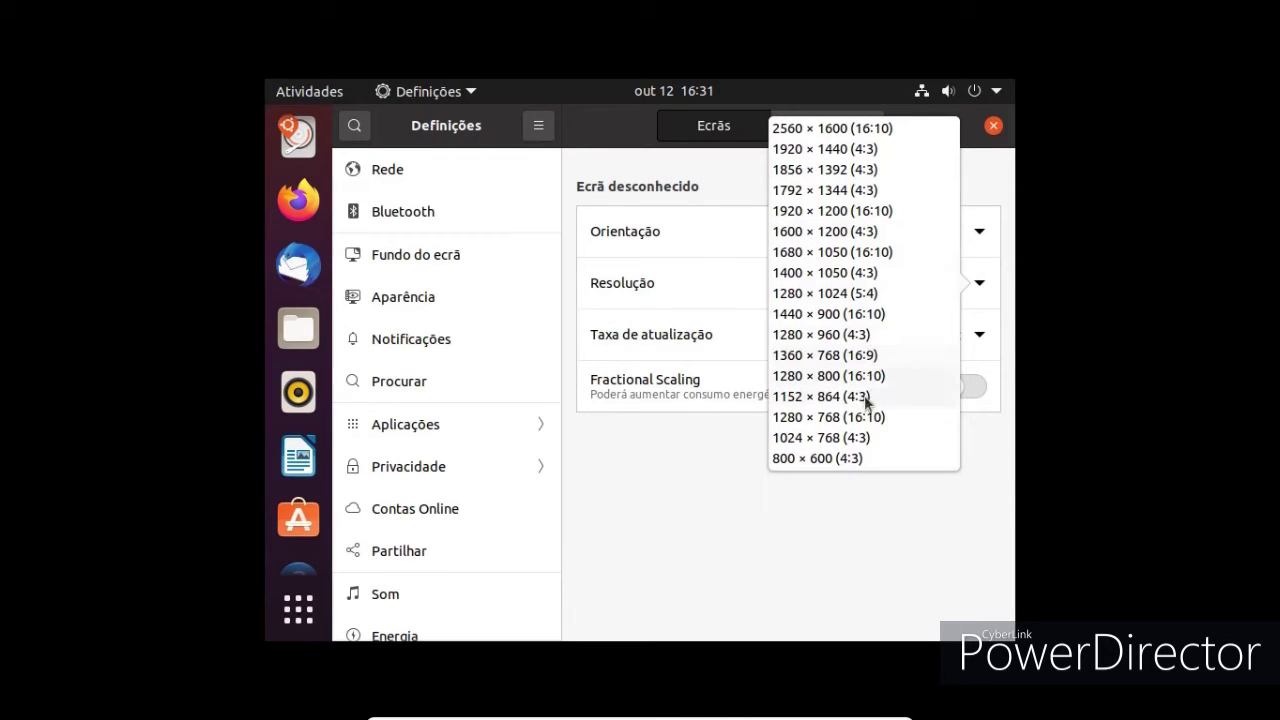
click(857, 422)
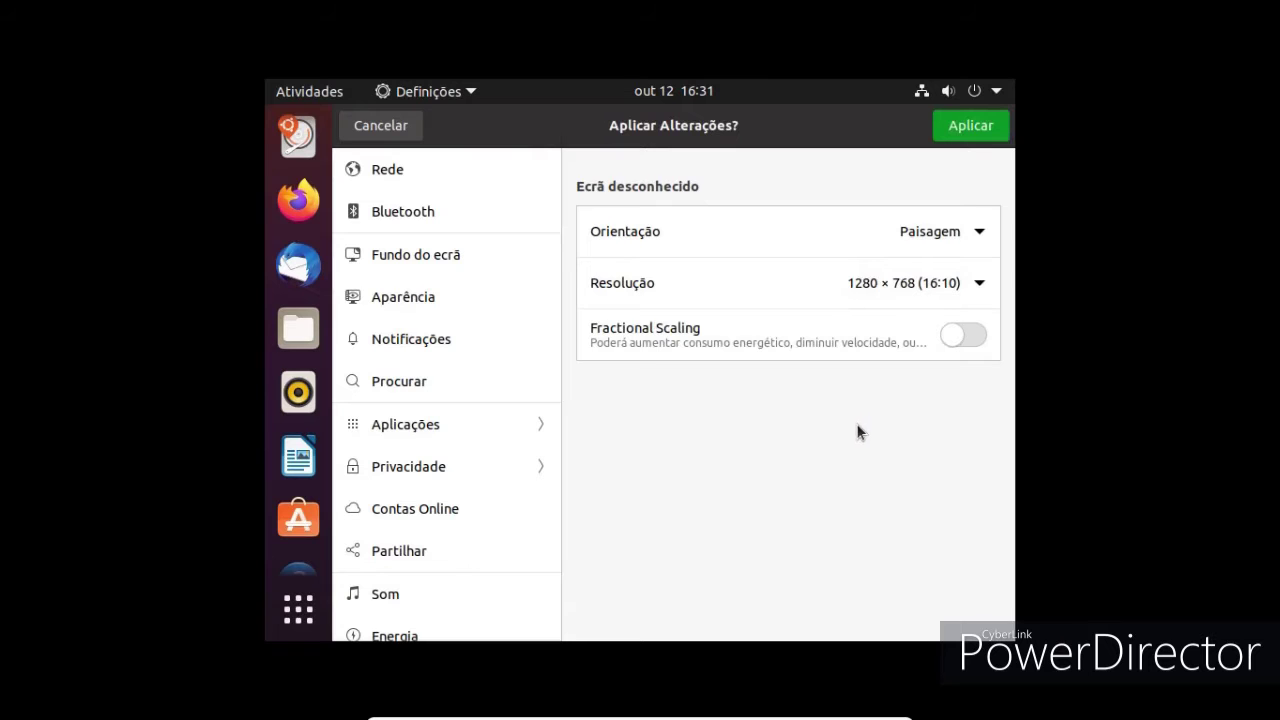
click(1000, 120)
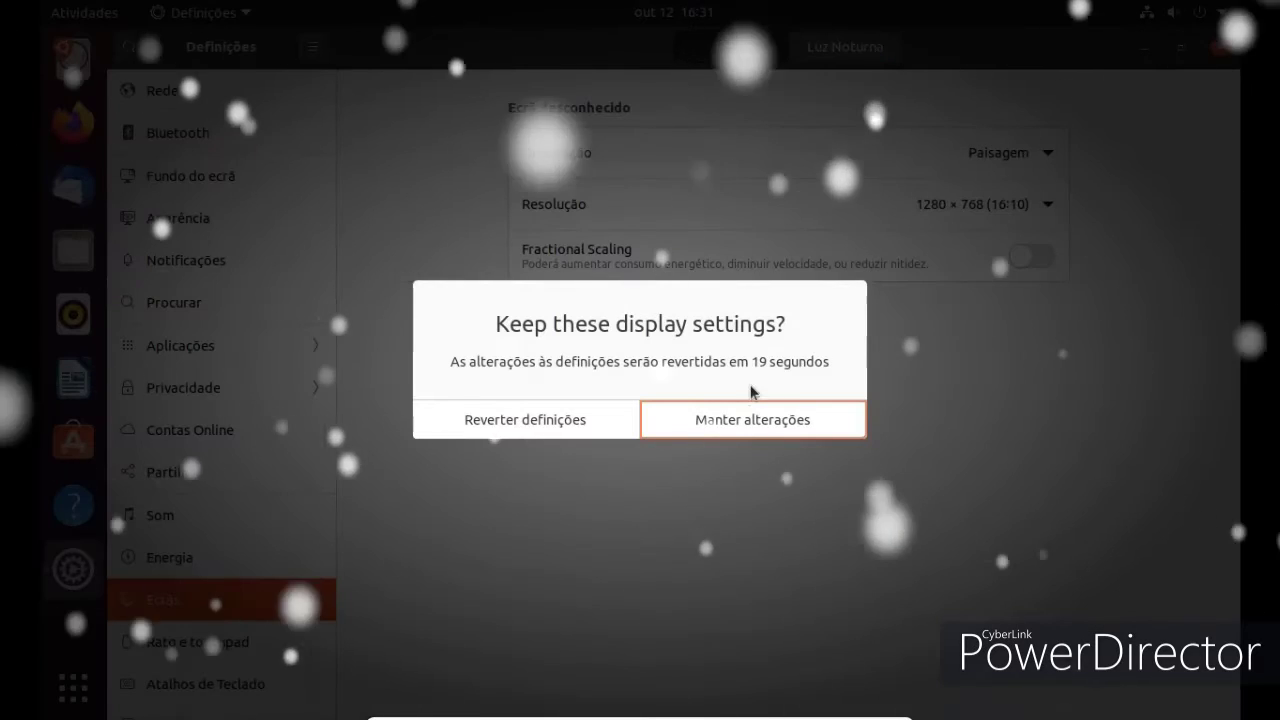
click(718, 418)
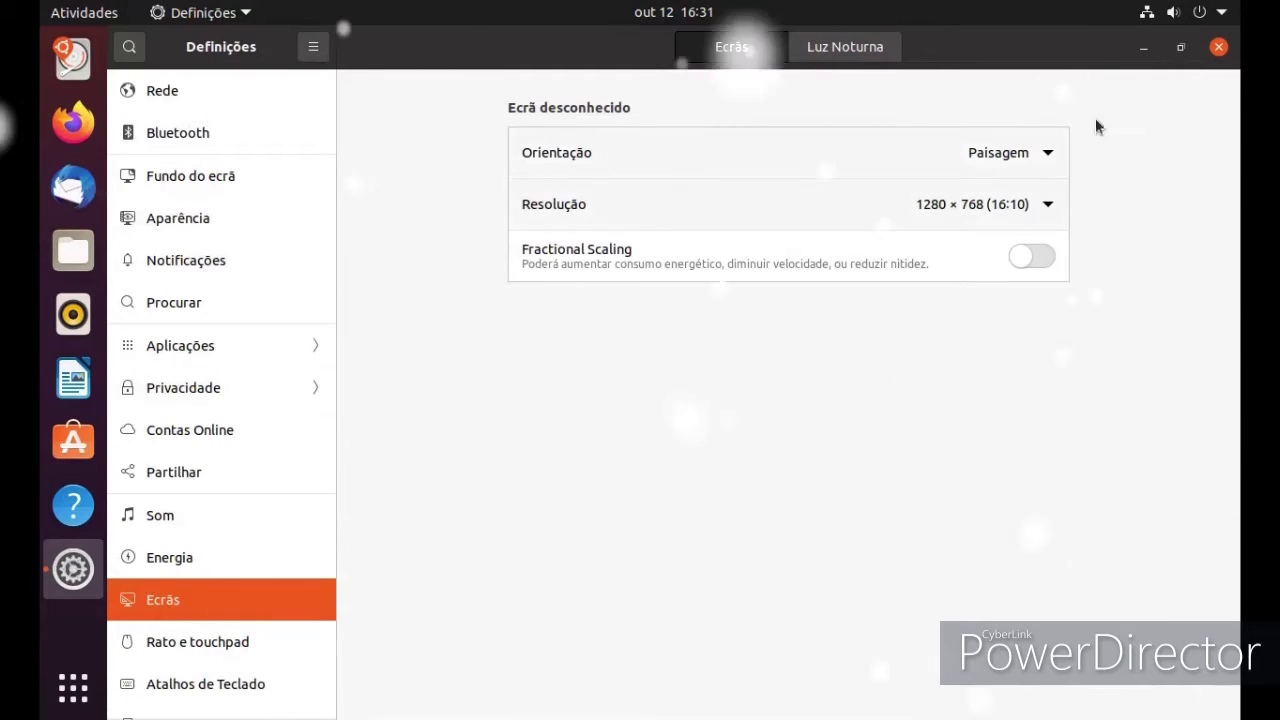
click(1218, 46)
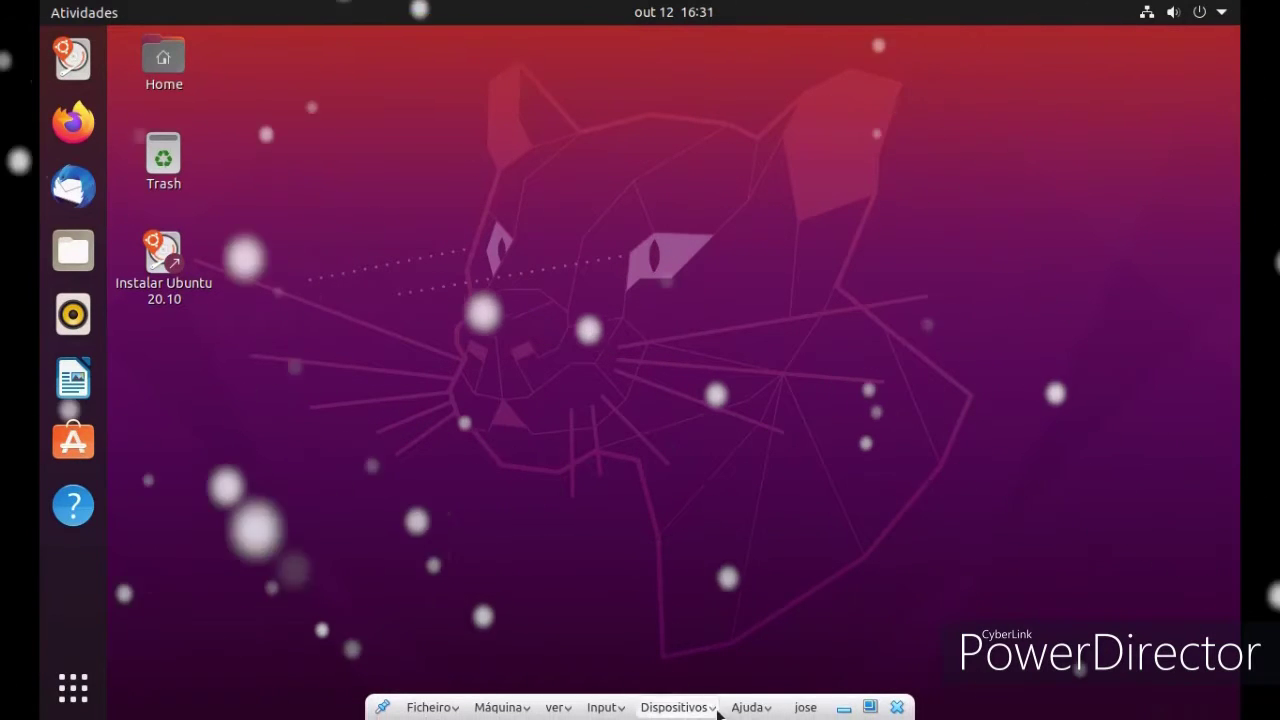
Open Monitor do sistema from the second page of installed applications and move its window towards the desktop's centre
click(844, 707)
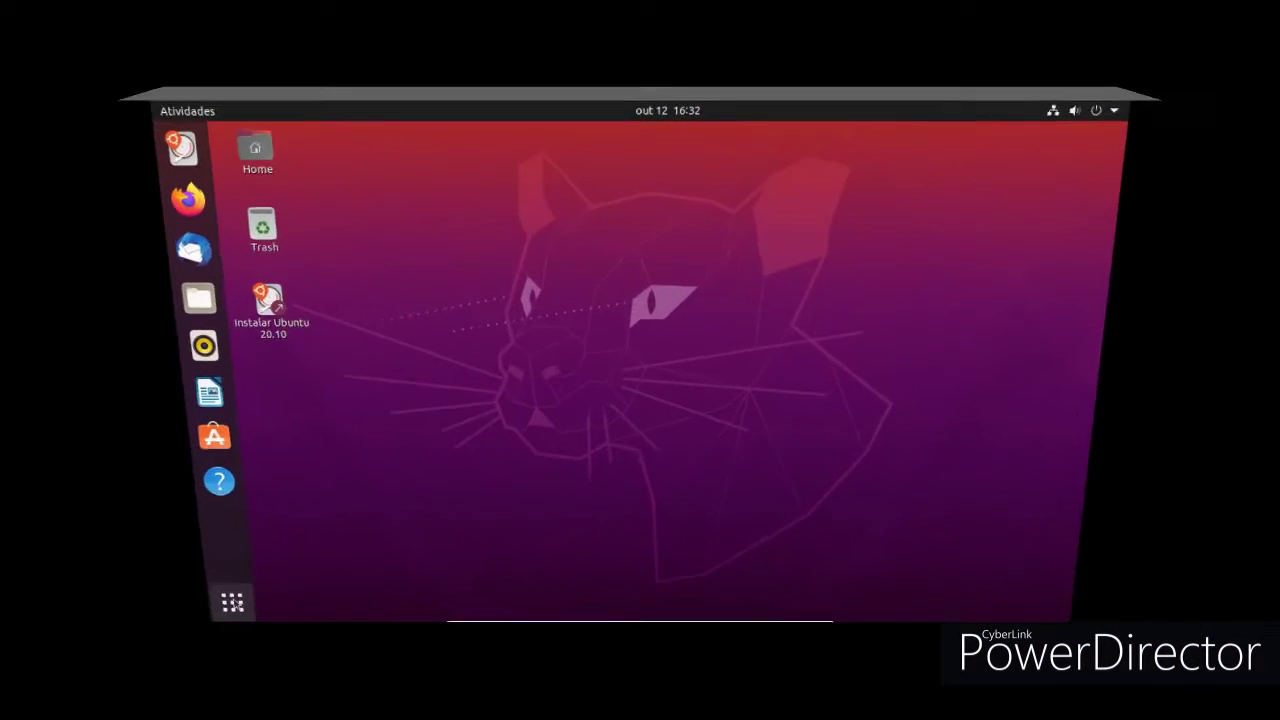
click(232, 601)
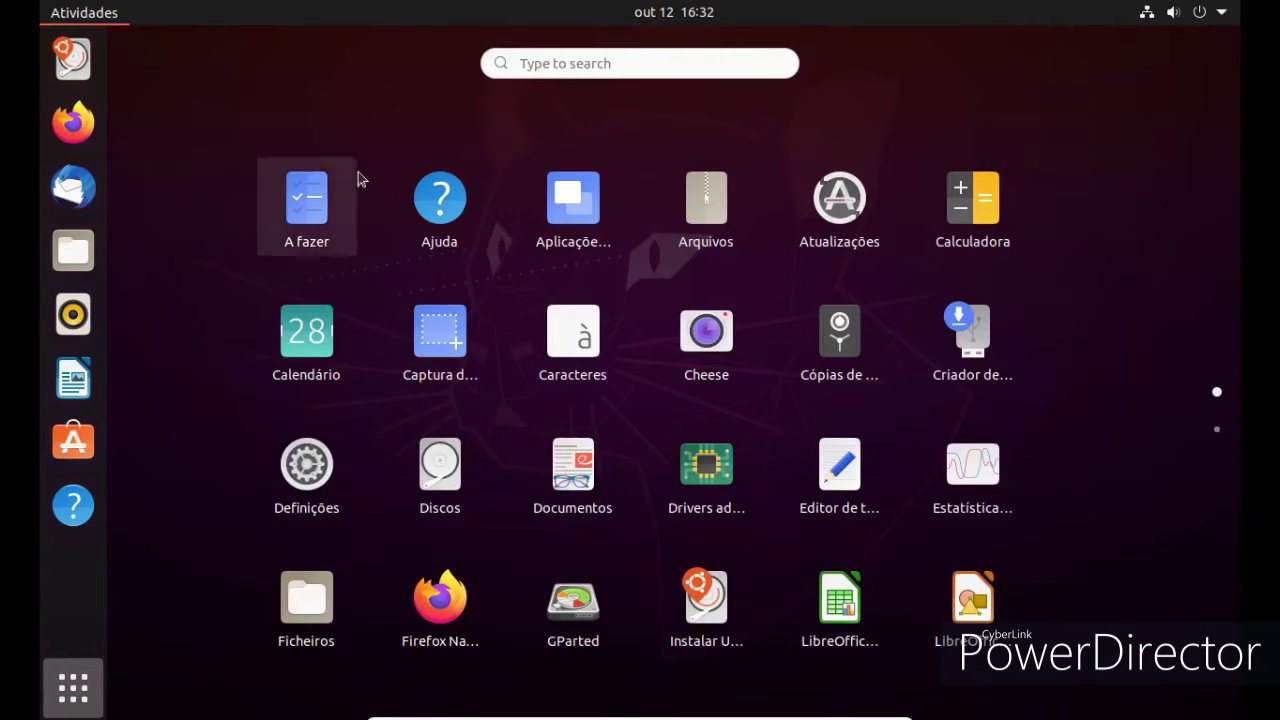
scroll(501, 409, down, 1)
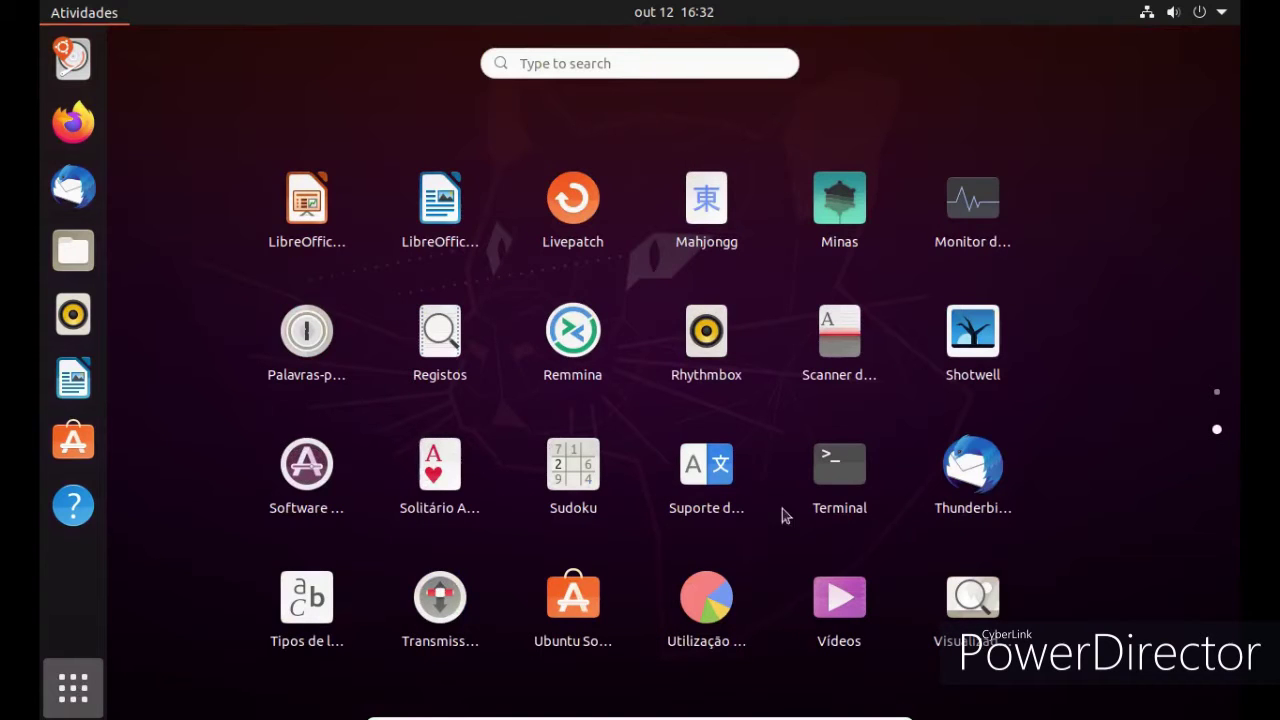
click(940, 205)
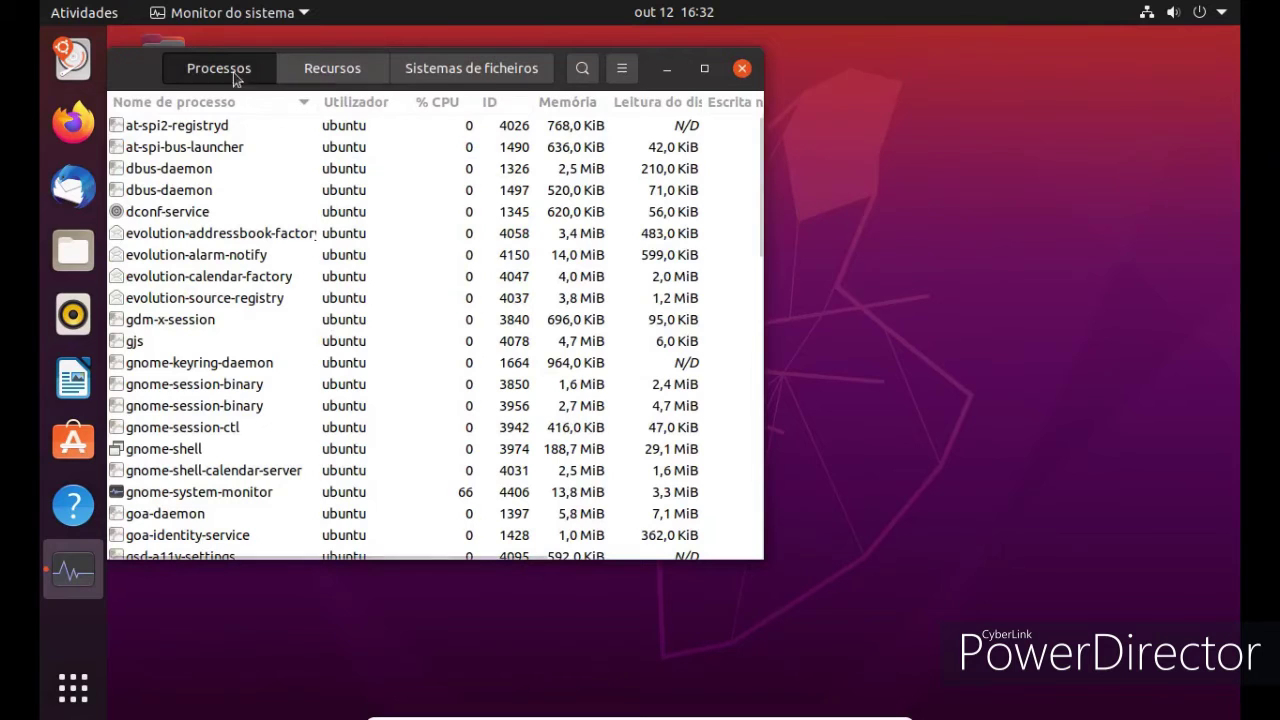
drag(152, 86, 280, 120)
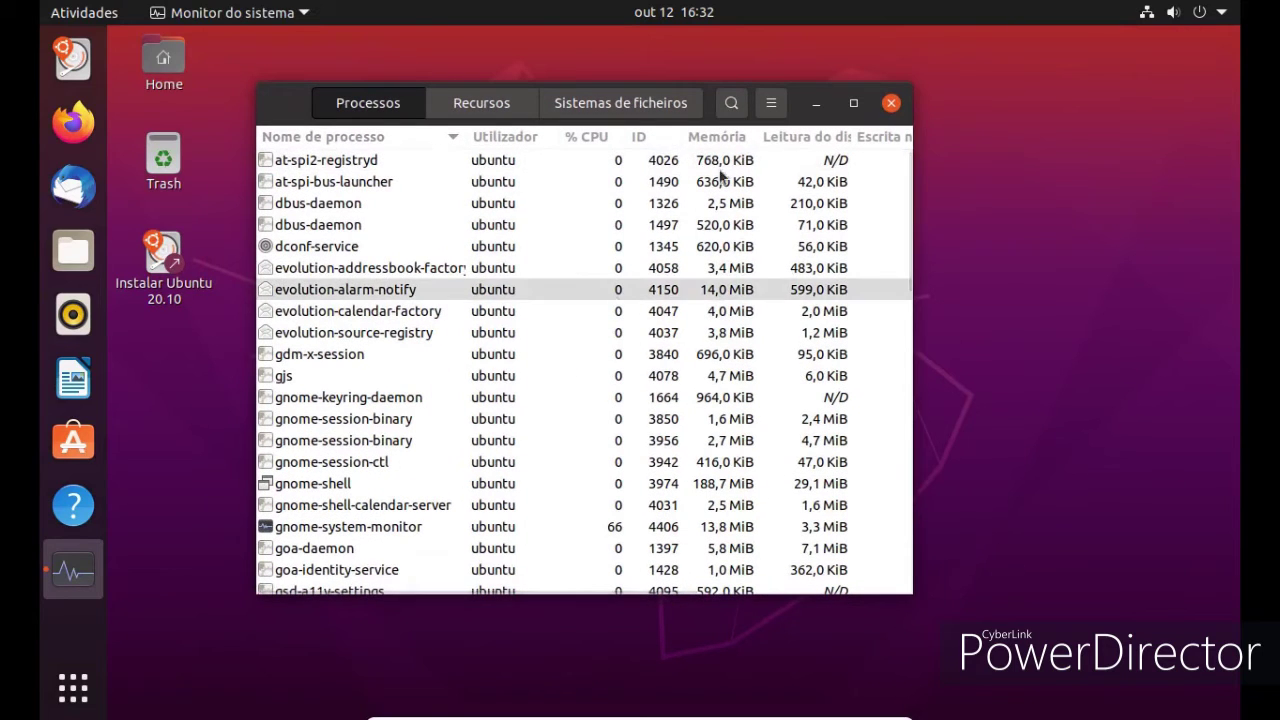
Examine the resource graphs and the file systems in the system monitor, and close it
click(484, 106)
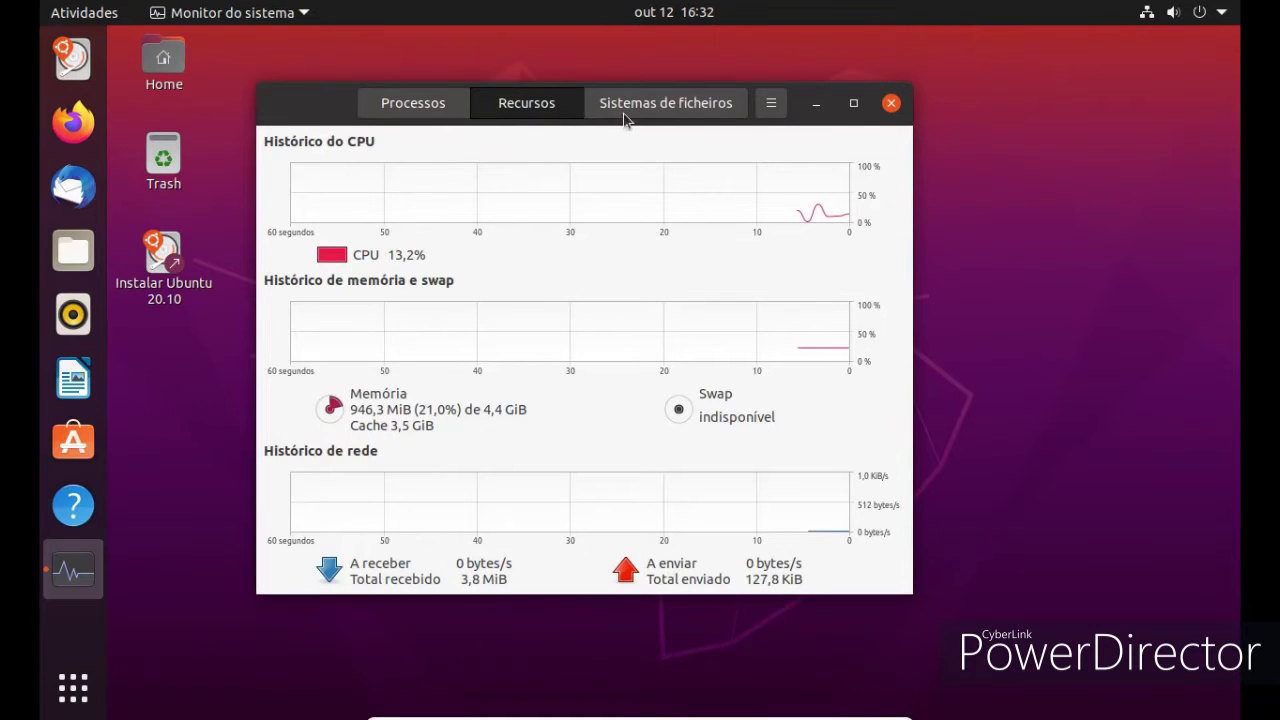
click(728, 115)
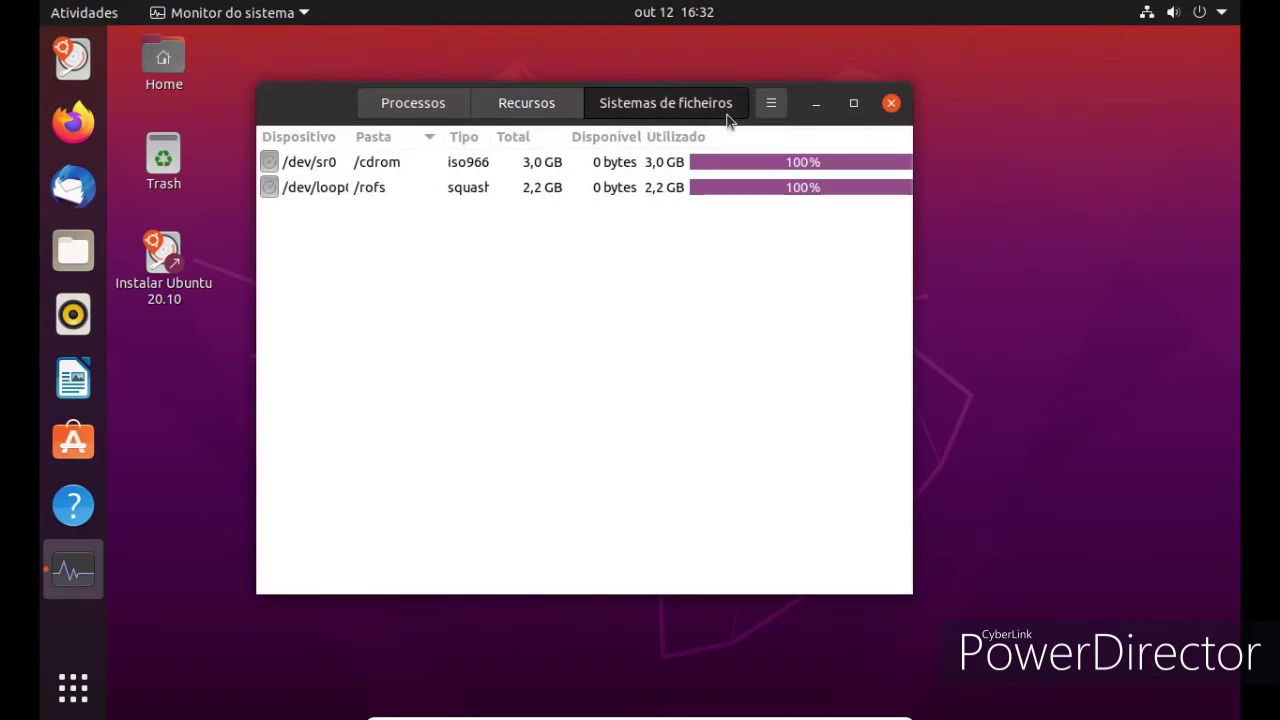
click(891, 104)
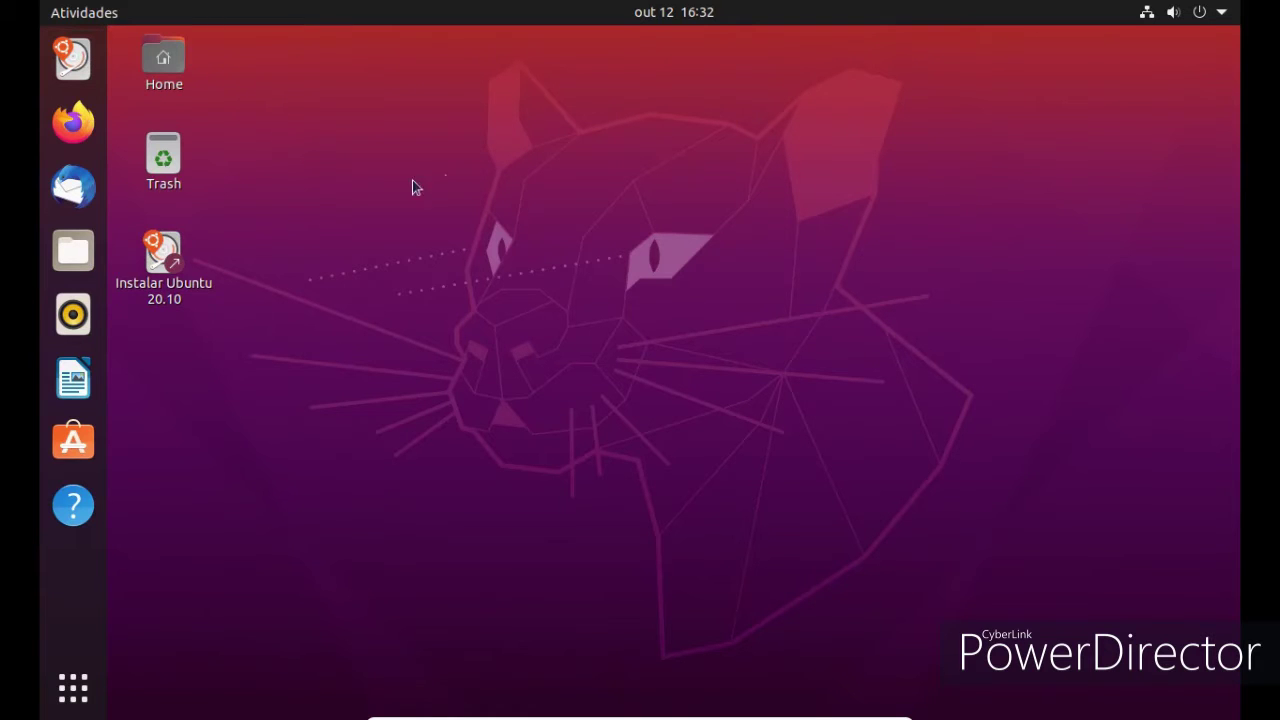
Open Definições from the installed applications and view the Rato e touchpad and Atalhos de Teclado settings
click(75, 684)
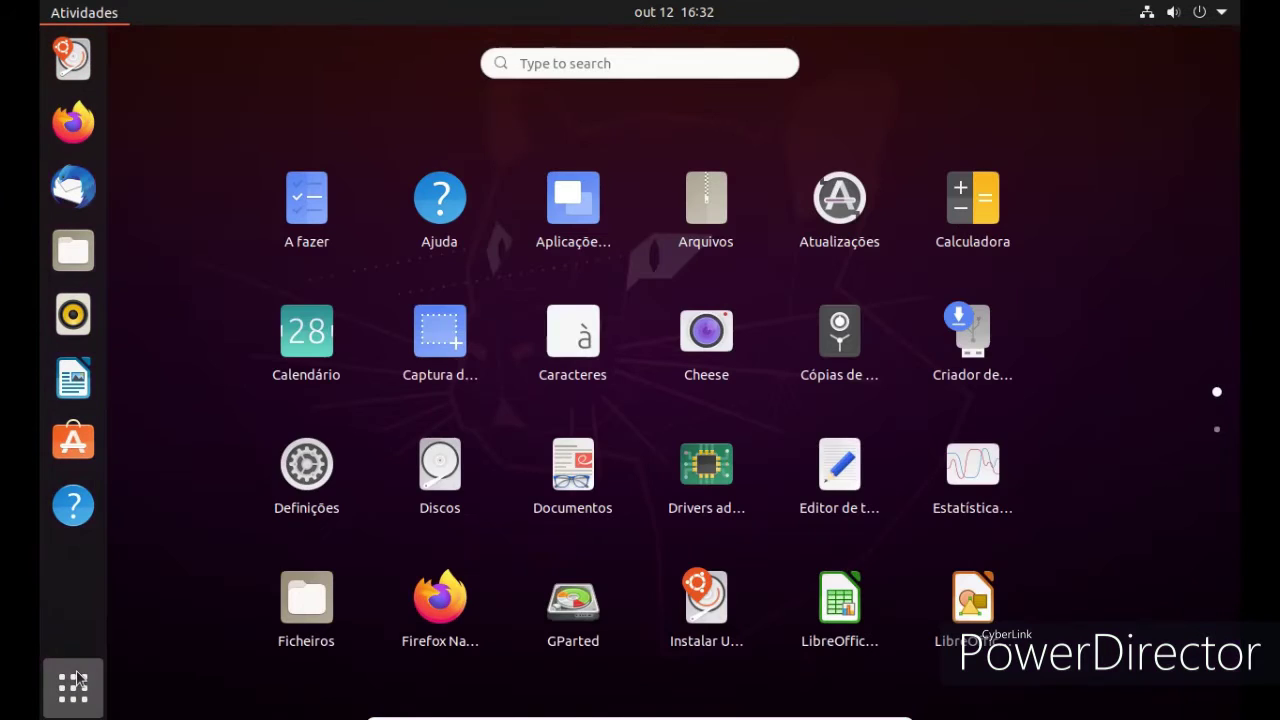
click(292, 486)
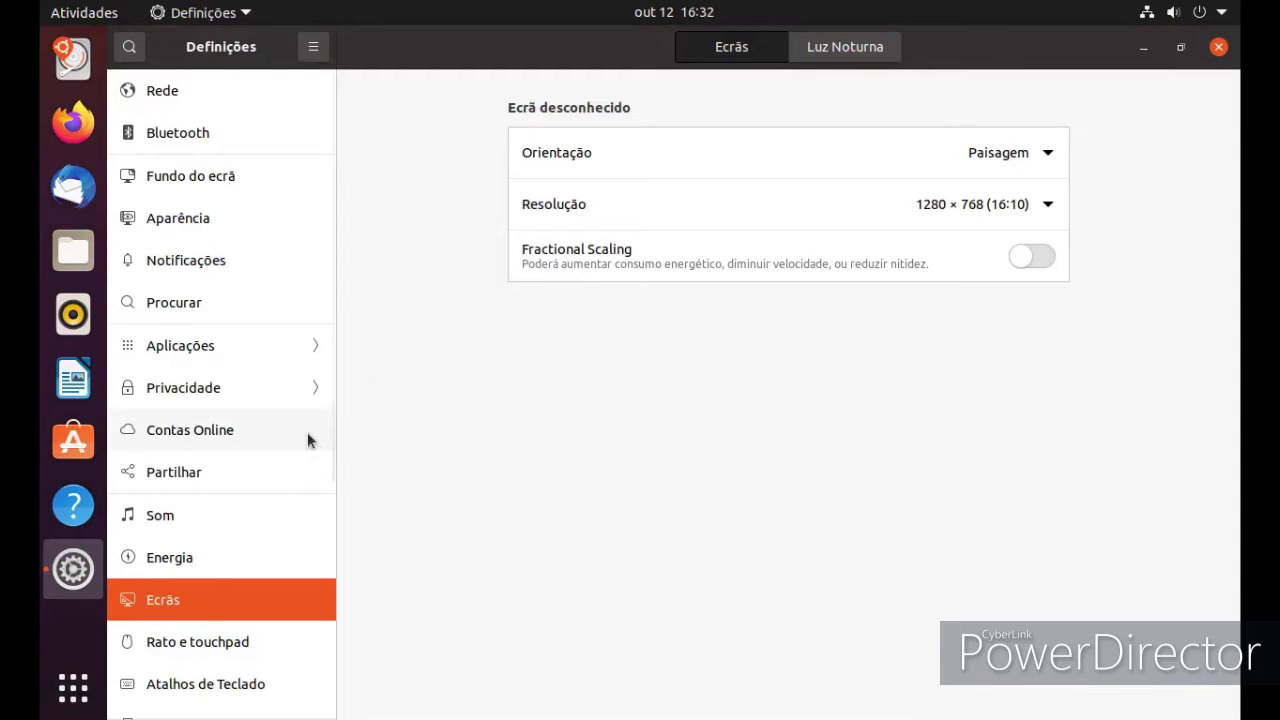
click(196, 641)
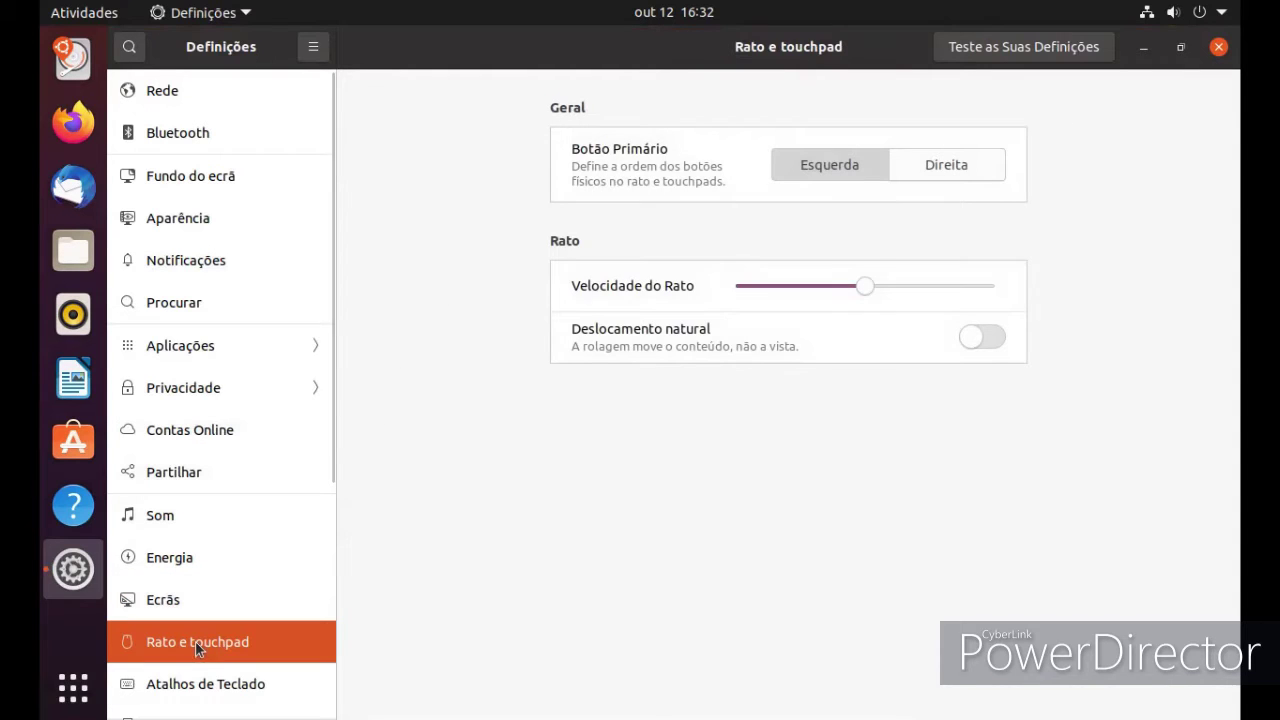
click(180, 680)
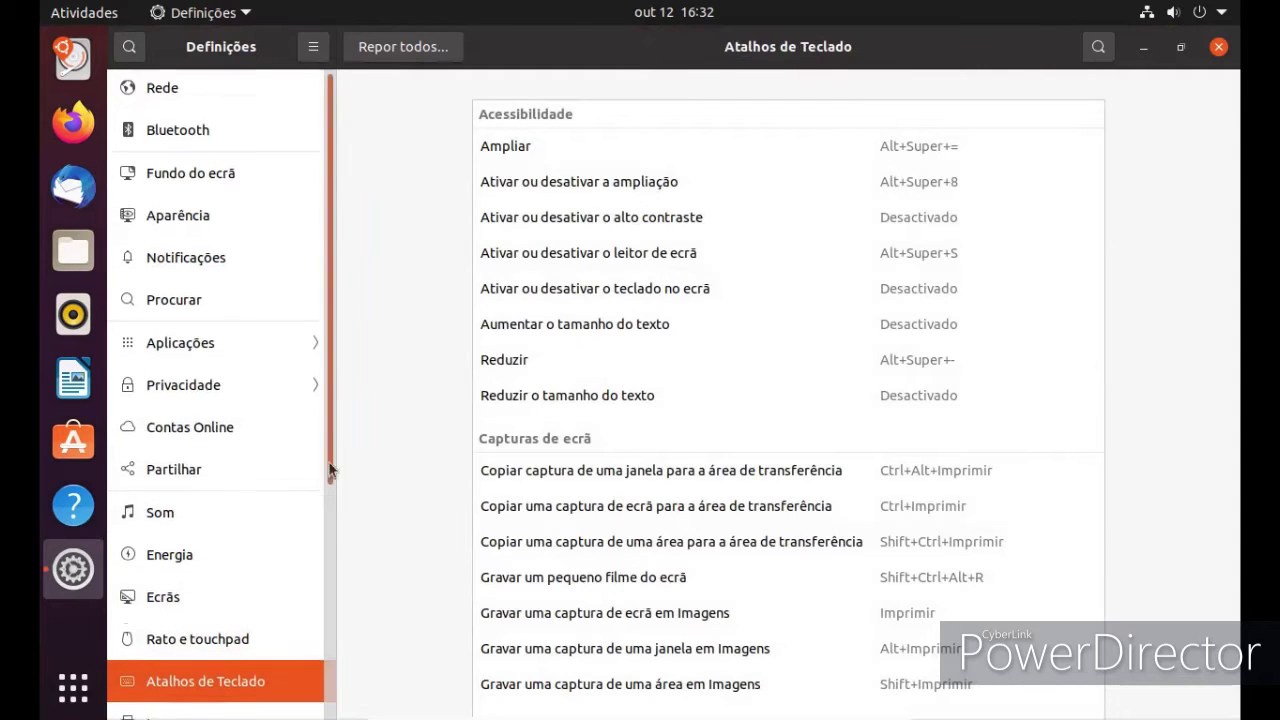
Examine the device and operating system details under Sobre, and open the device renaming dialog without changing the name
scroll(300, 649, down, 5)
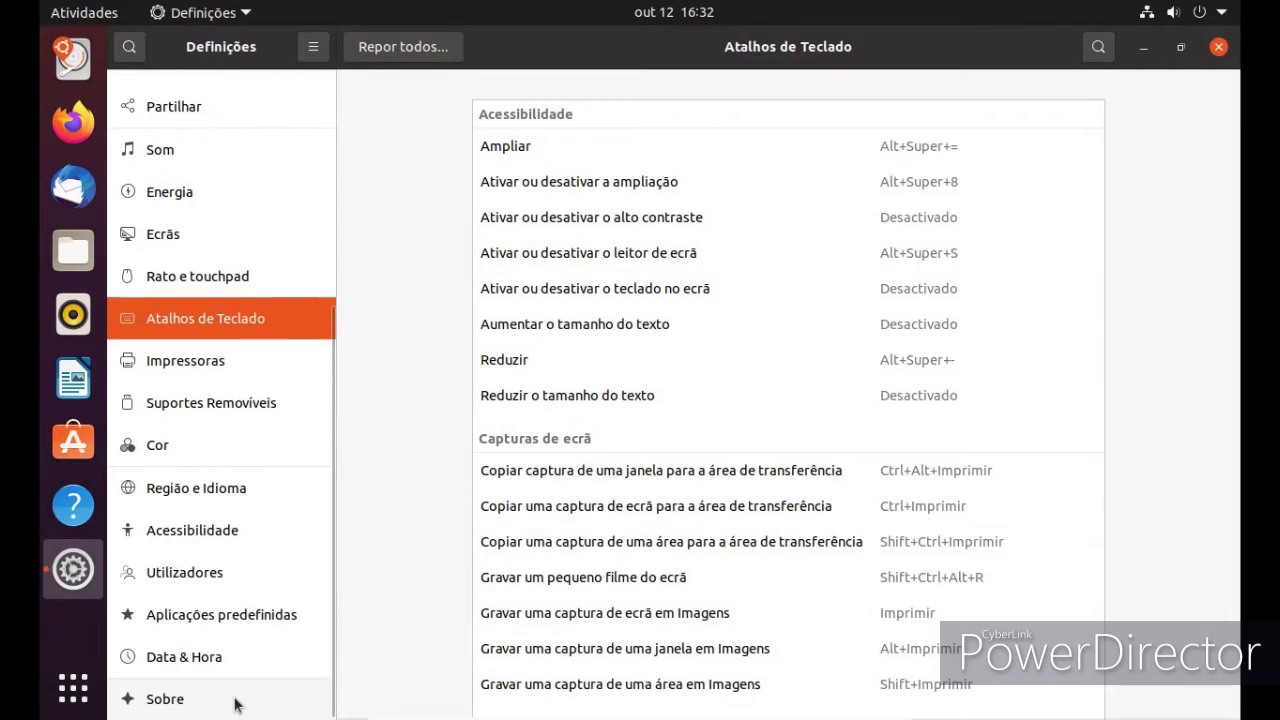
click(237, 702)
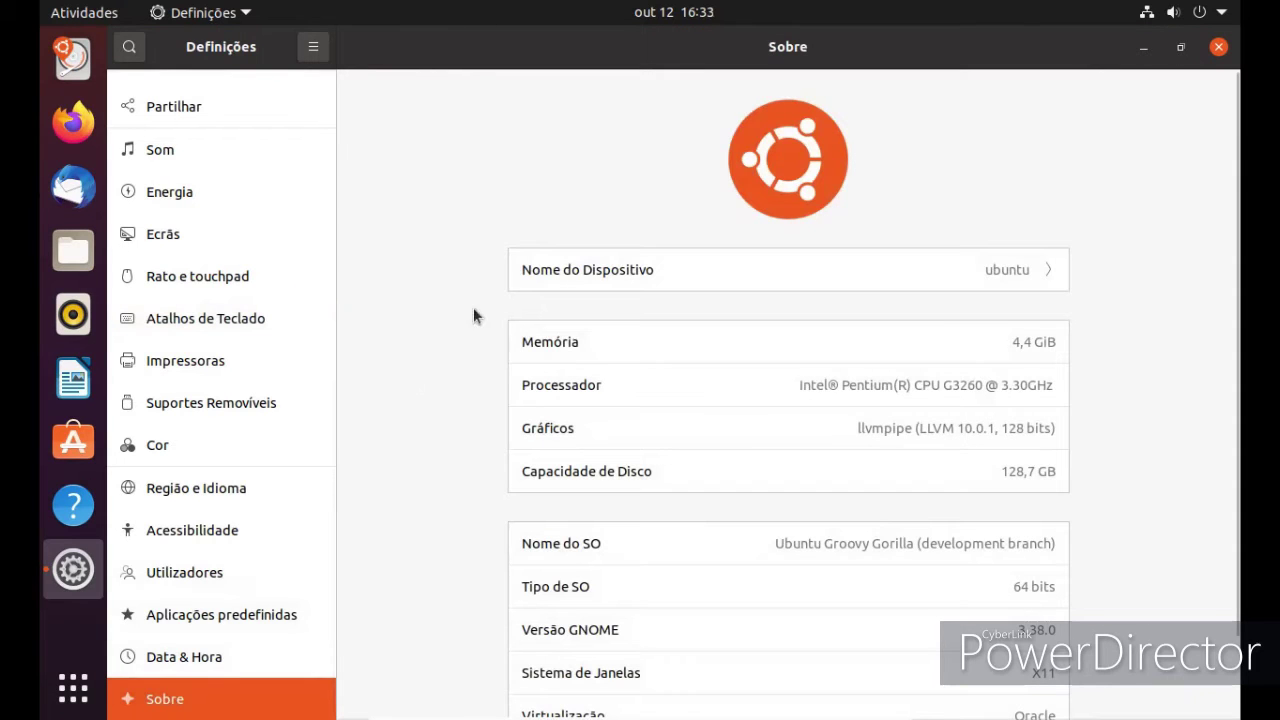
scroll(1000, 463, down, 2)
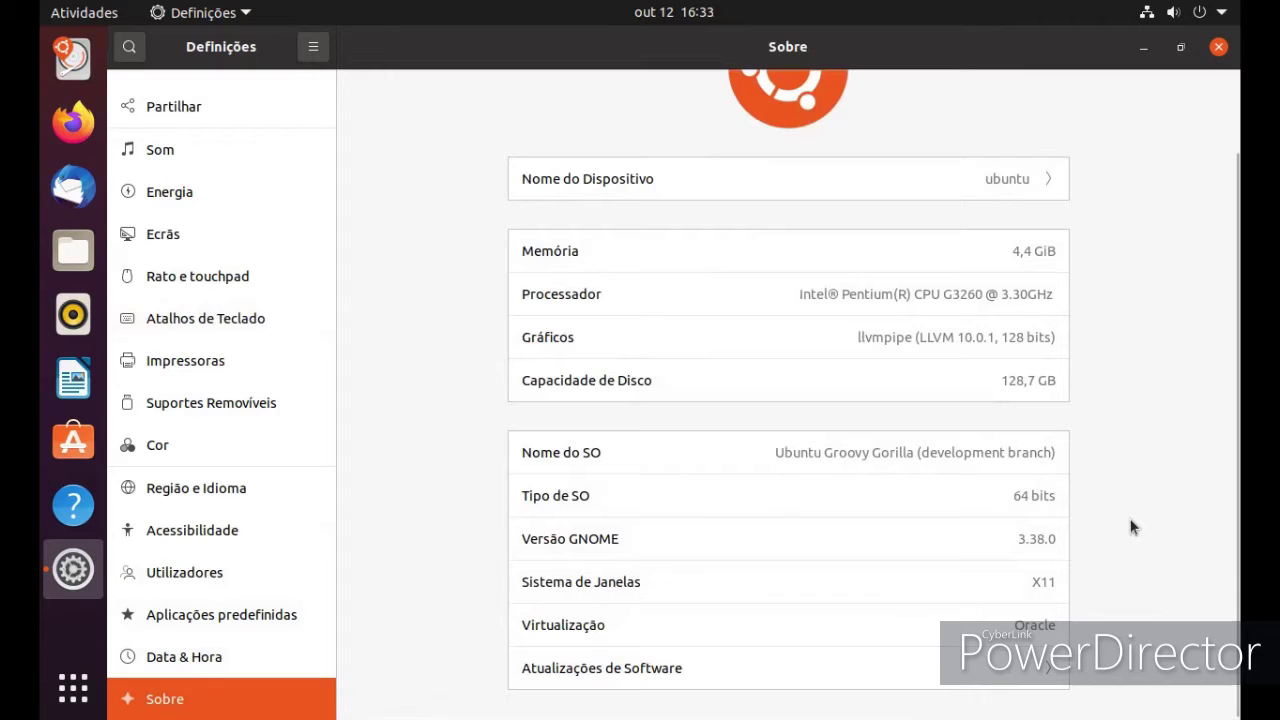
scroll(1131, 526, up, 2)
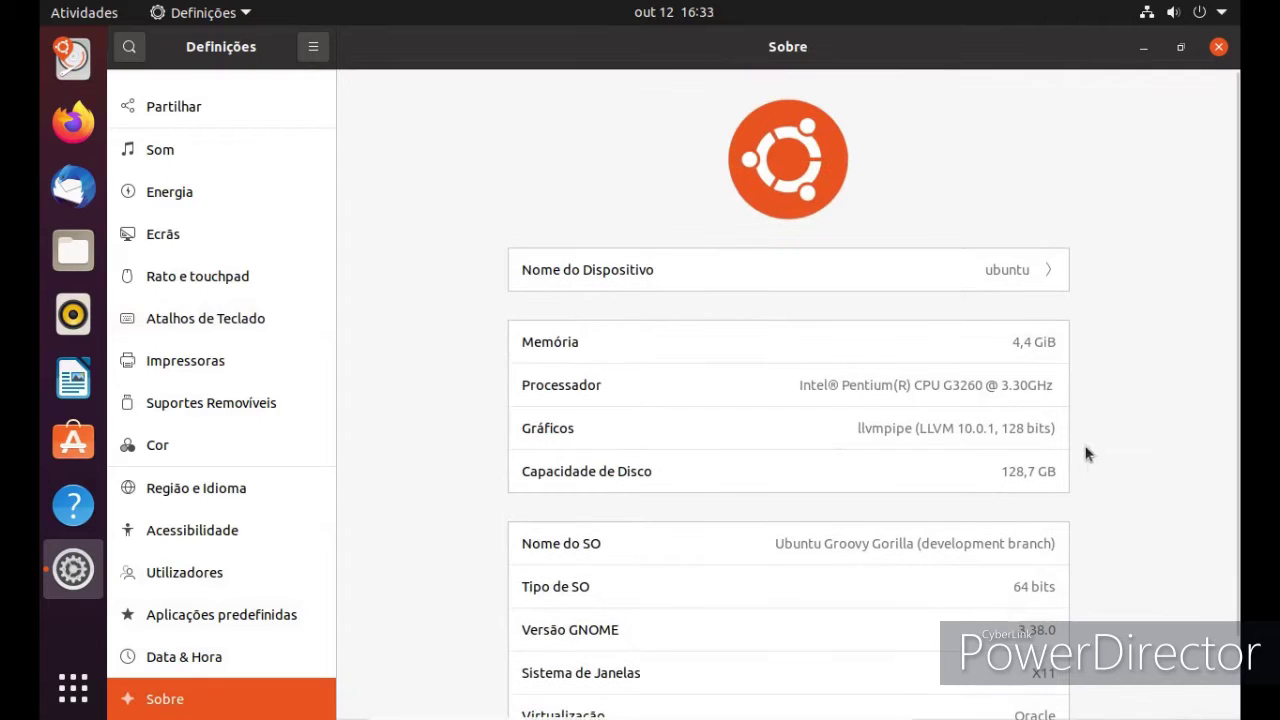
click(1051, 270)
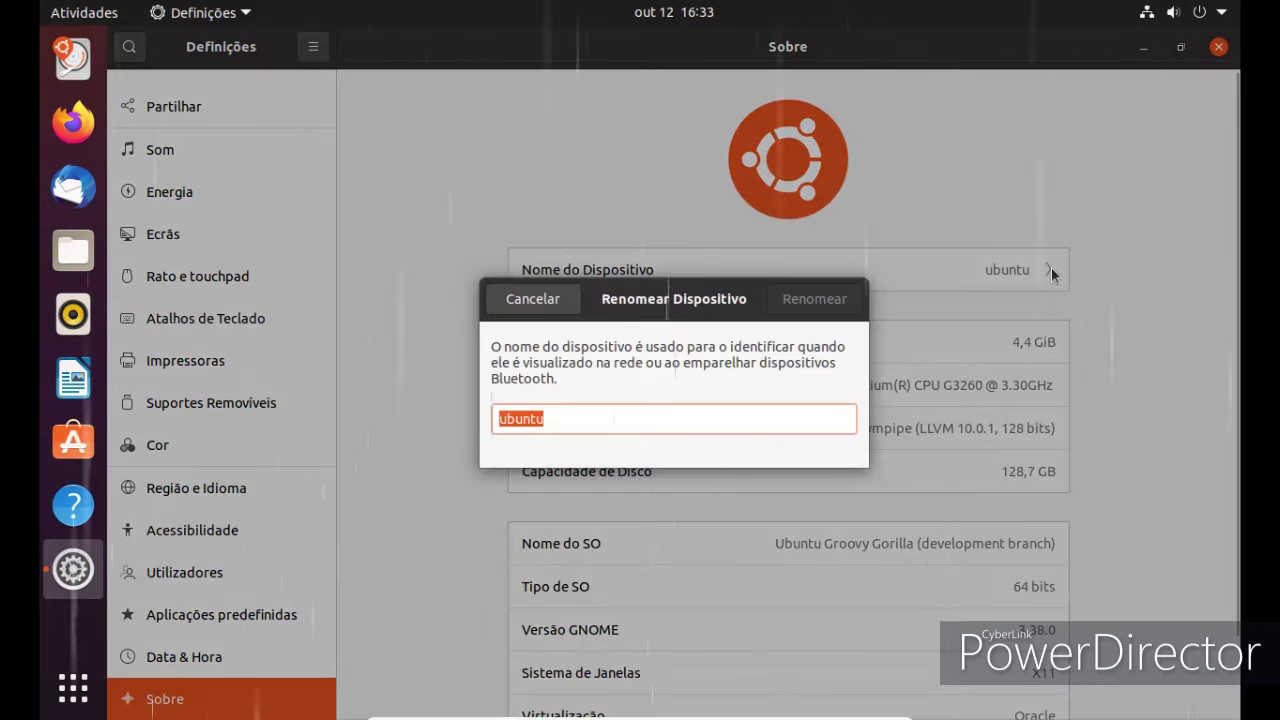
click(532, 305)
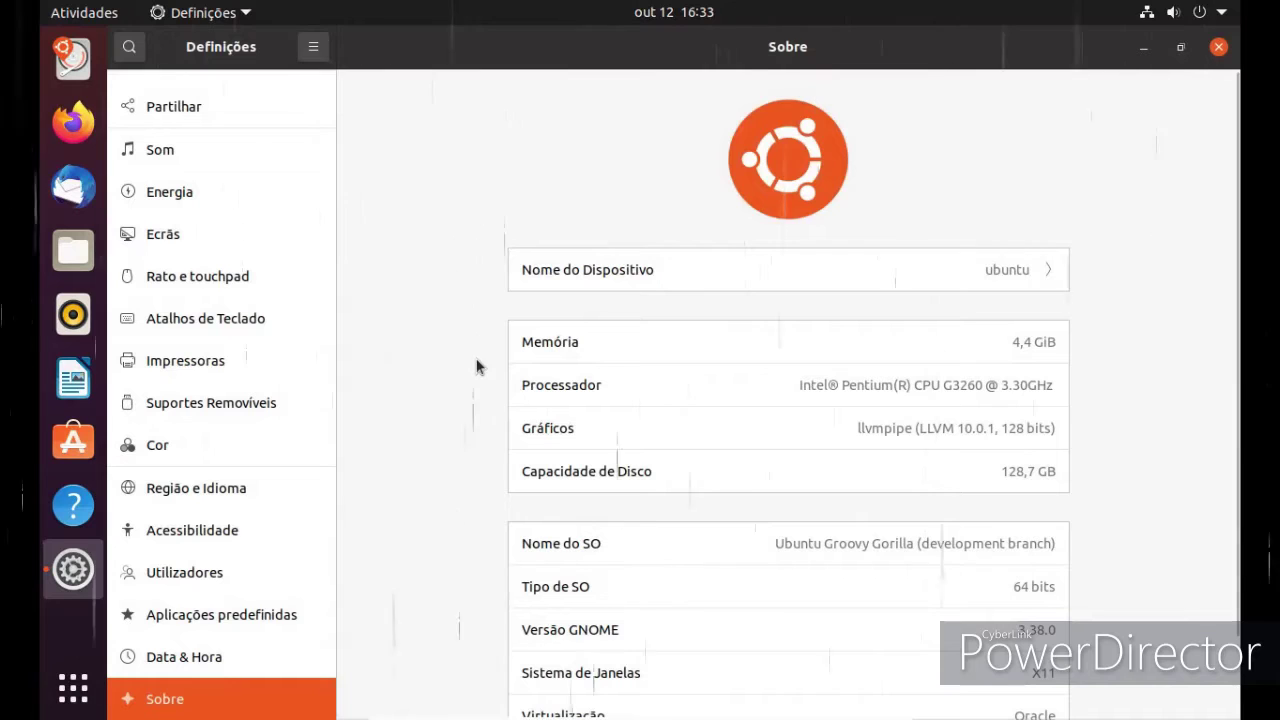
Review the remaining details under Sobre, and view the Data & Hora and Aplicações predefinidas settings
scroll(1110, 565, down, 2)
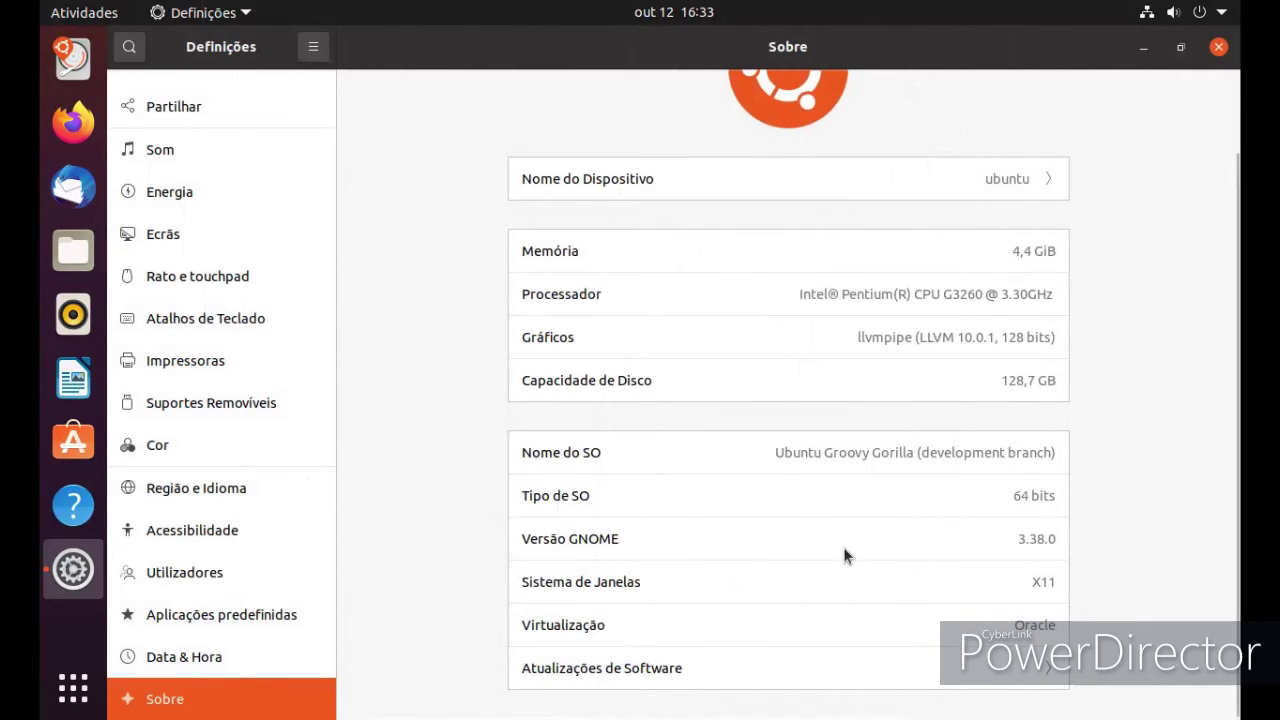
click(252, 654)
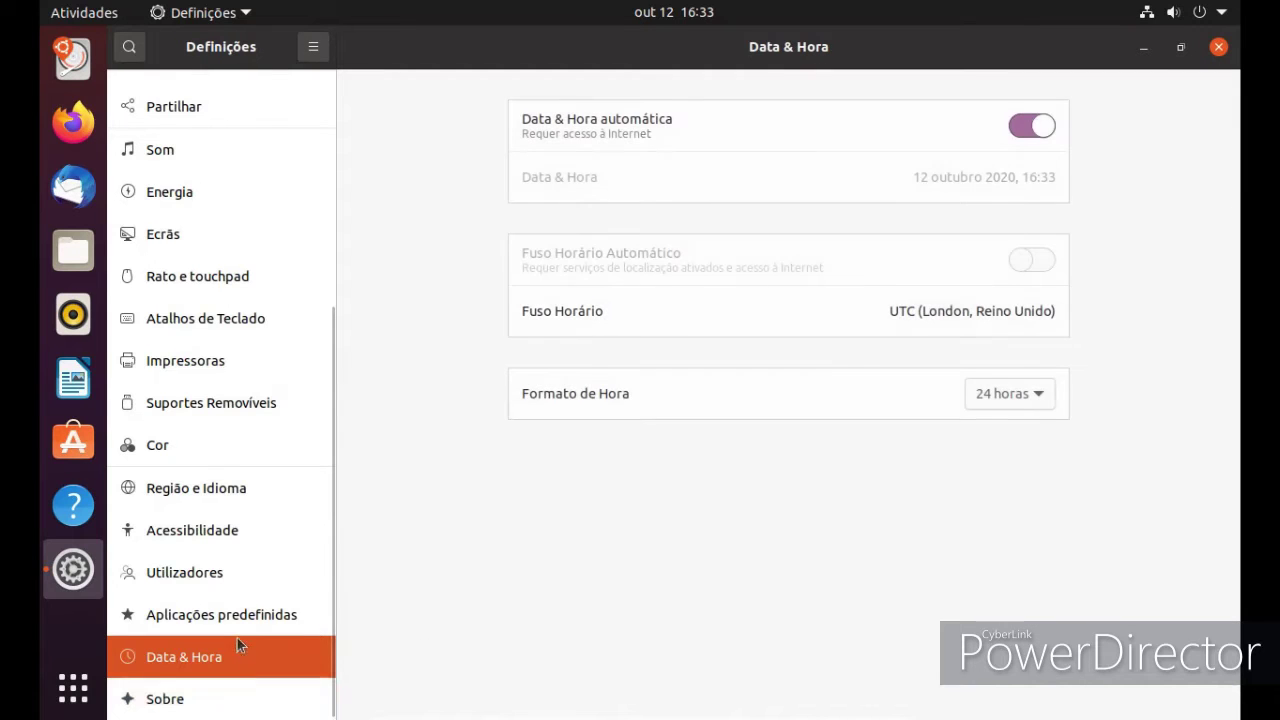
click(216, 605)
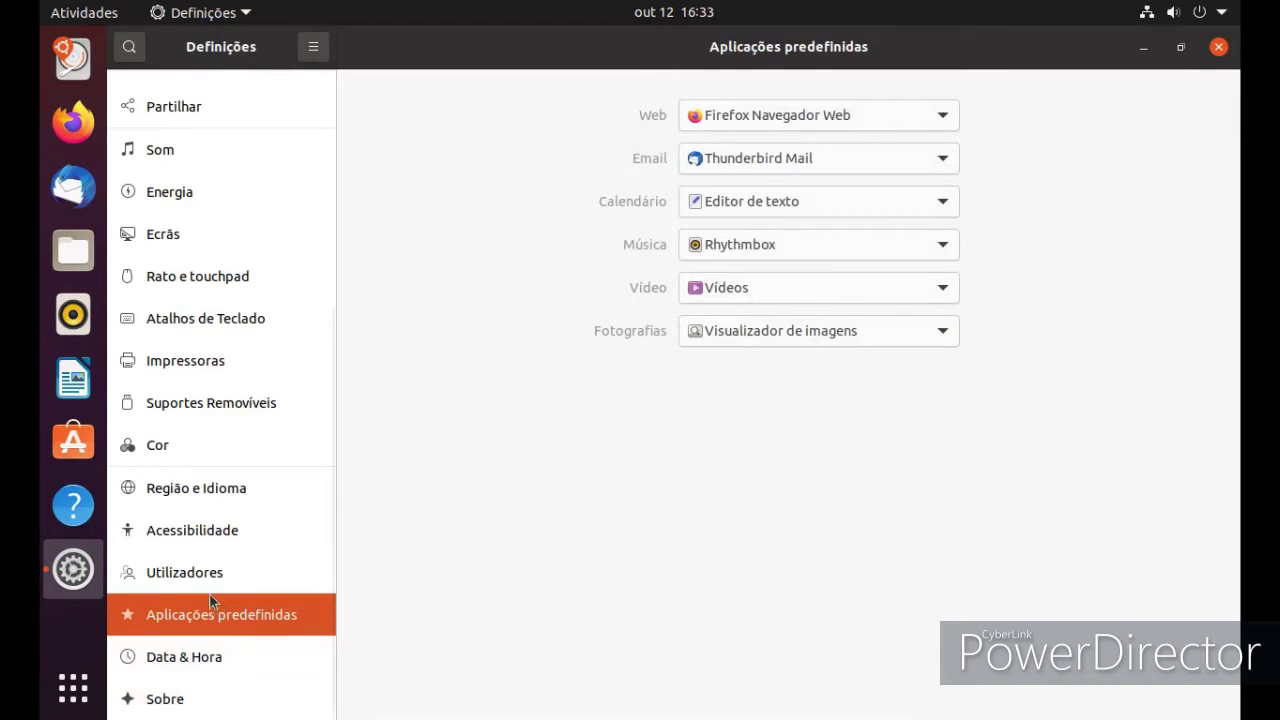
Set the live session user's picture to the sliced tomatoes image in the Utilizadores settings
click(202, 578)
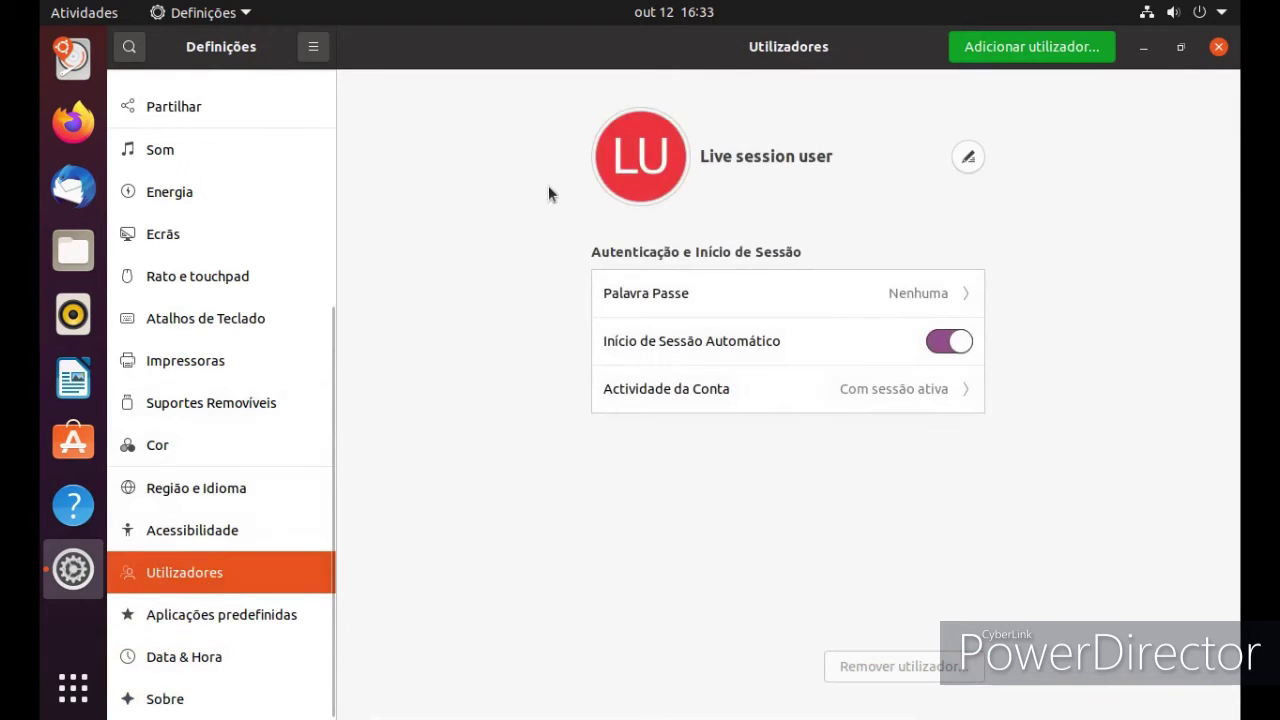
click(617, 177)
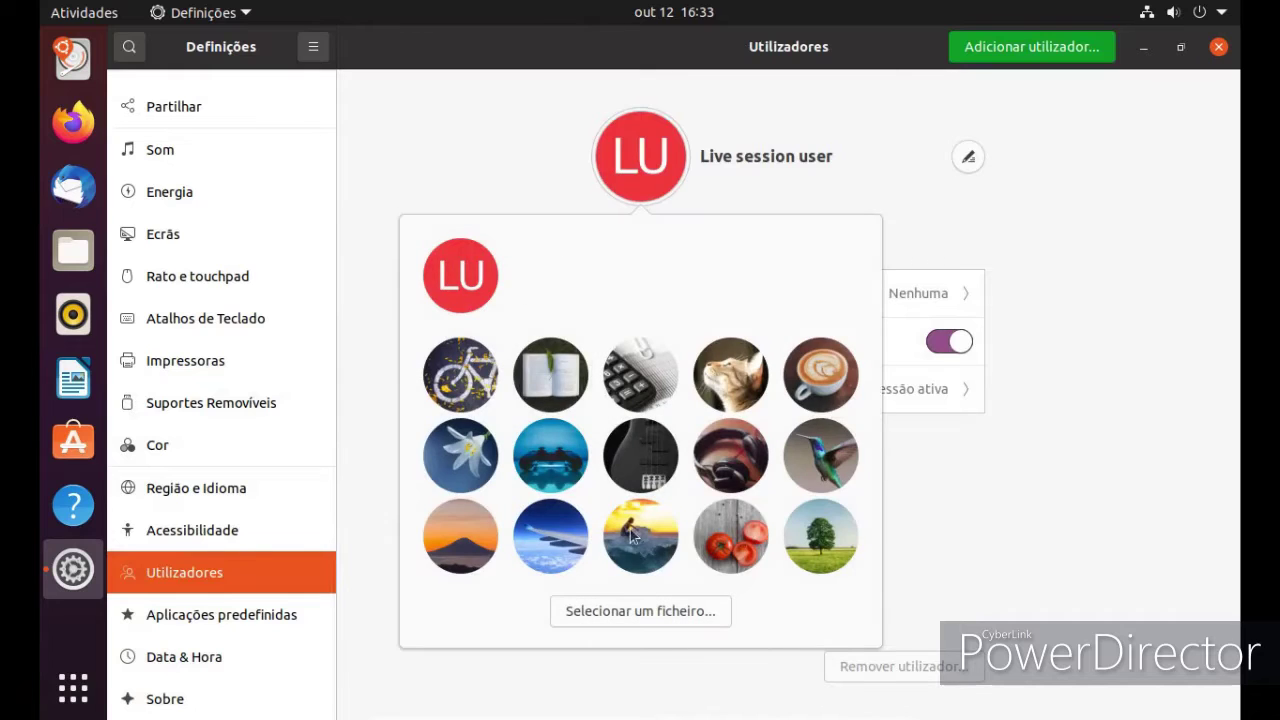
click(716, 556)
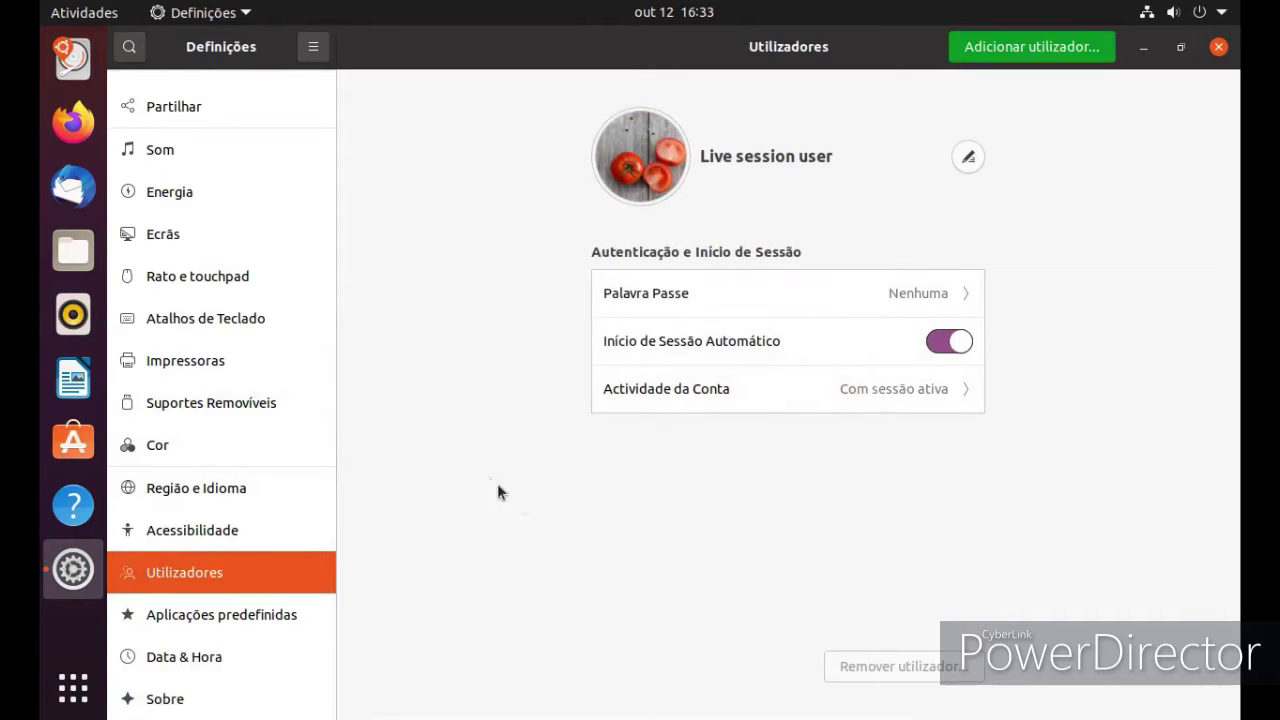
Look through the Acessibilidade, Região e Idioma, Cor, Suportes Removíveis and Impressoras settings
click(242, 523)
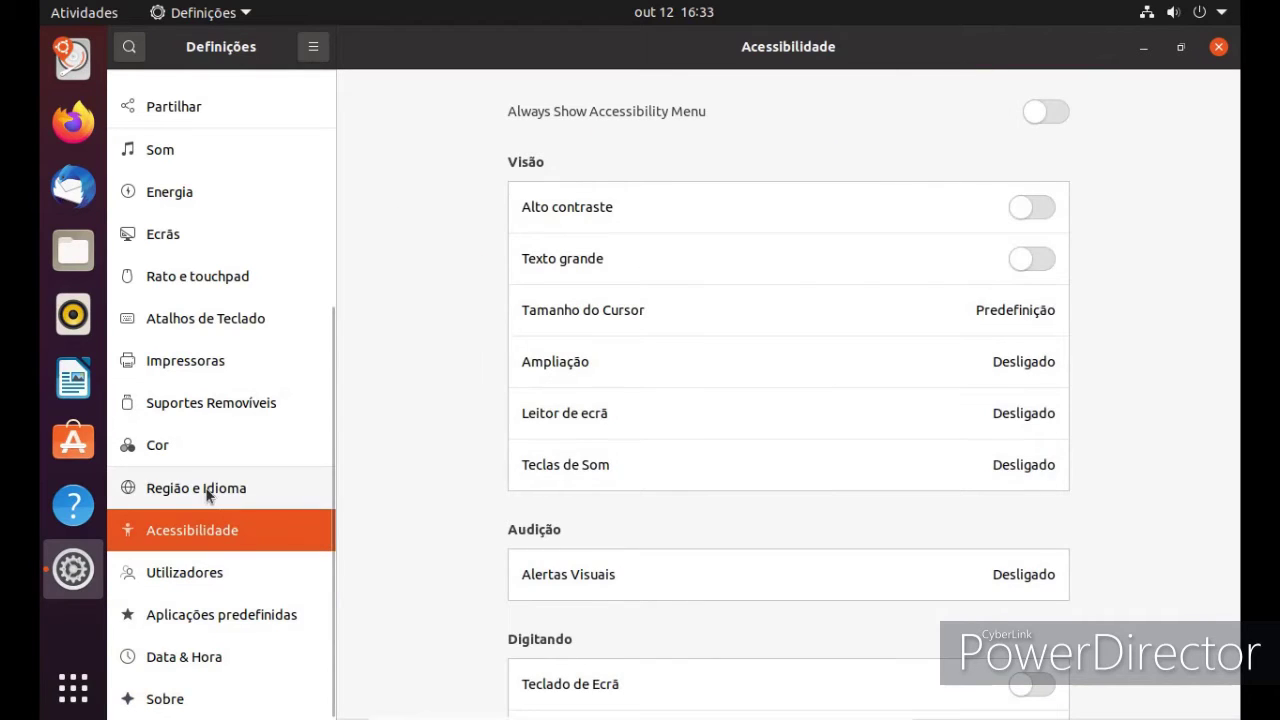
click(206, 492)
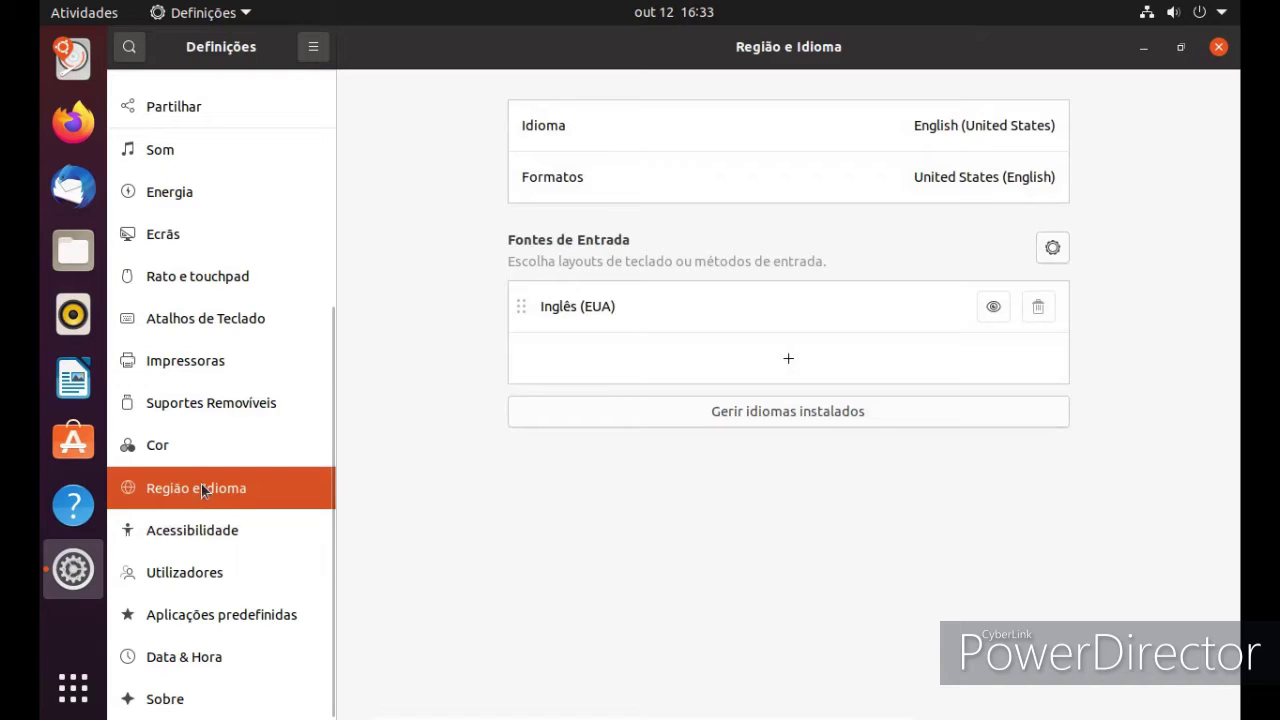
click(171, 458)
click(172, 410)
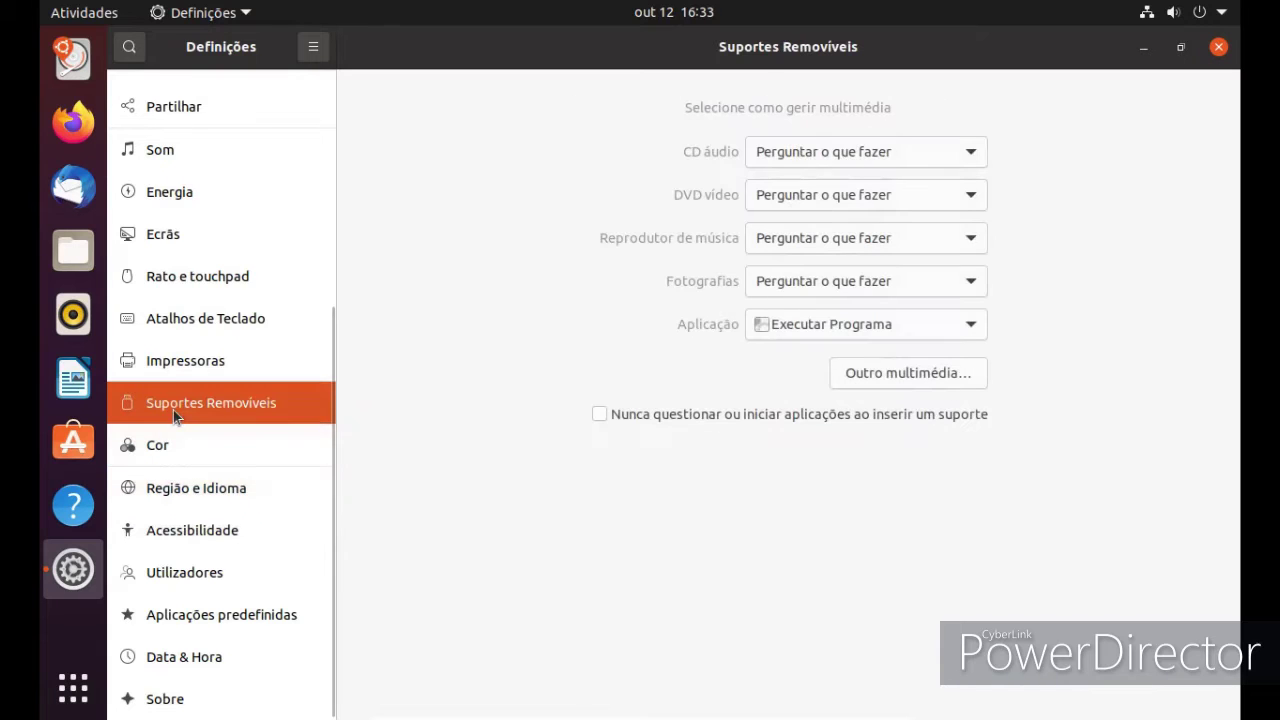
click(168, 363)
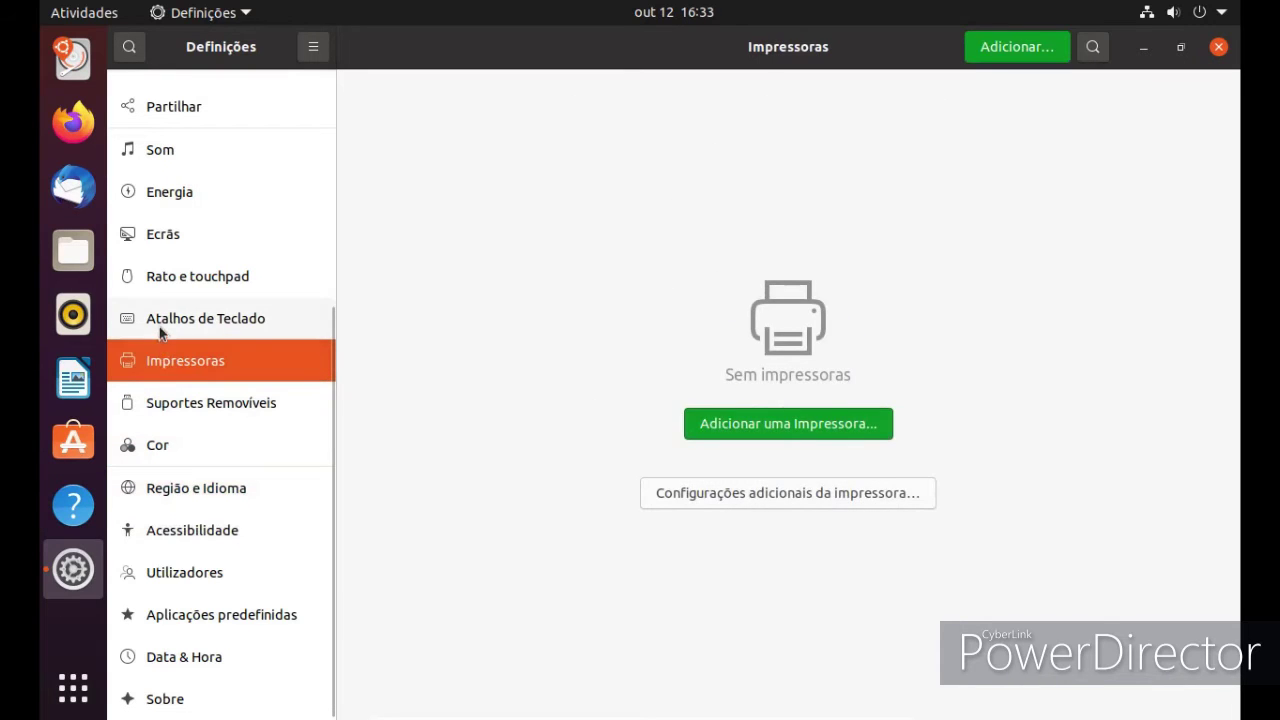
Glance through the Atalhos de Teclado, Rato e touchpad and Energia settings
click(163, 324)
click(153, 281)
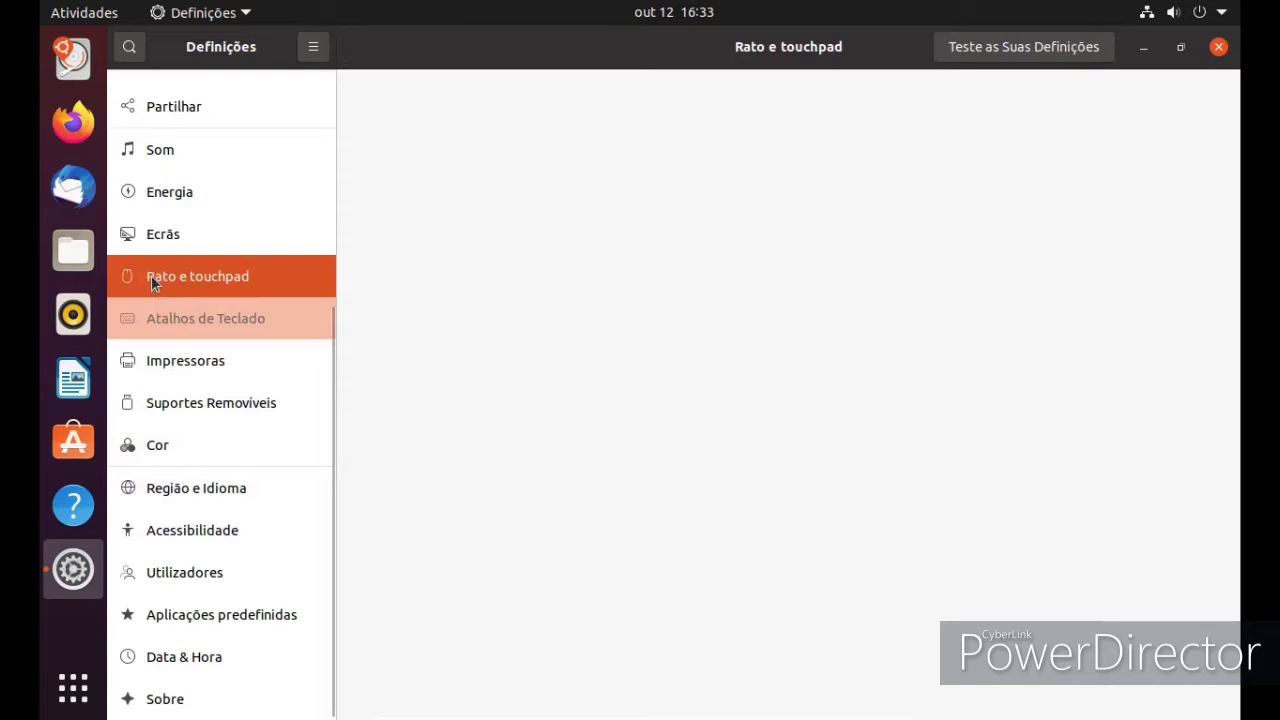
click(140, 204)
Examine the volume, output, input and alert options in the Som settings, and close the settings window
click(147, 140)
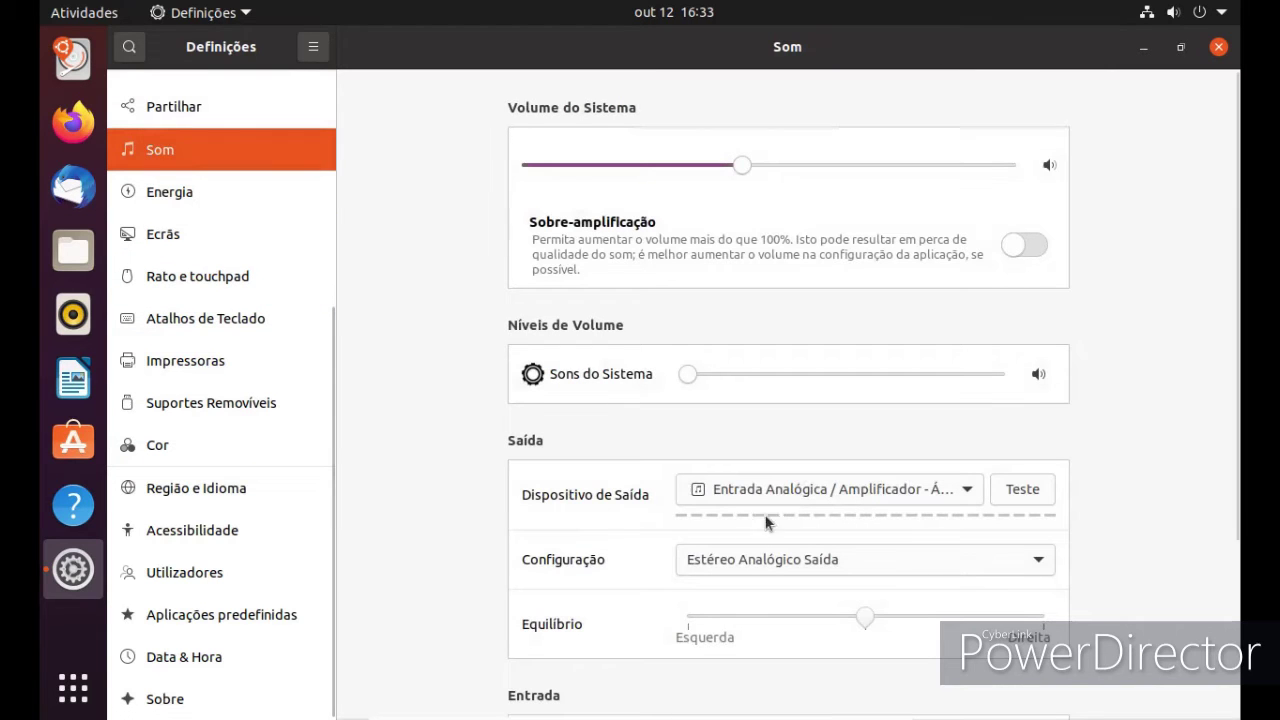
scroll(1224, 489, down, 3)
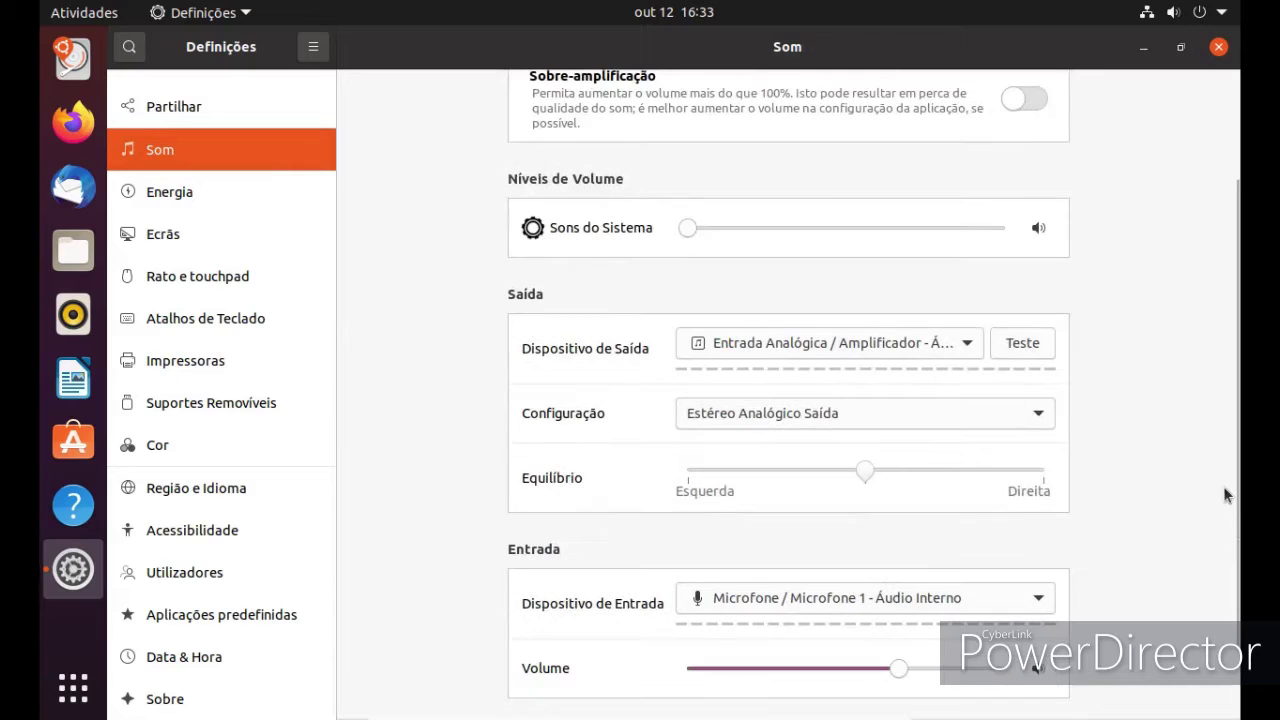
scroll(1219, 490, down, 2)
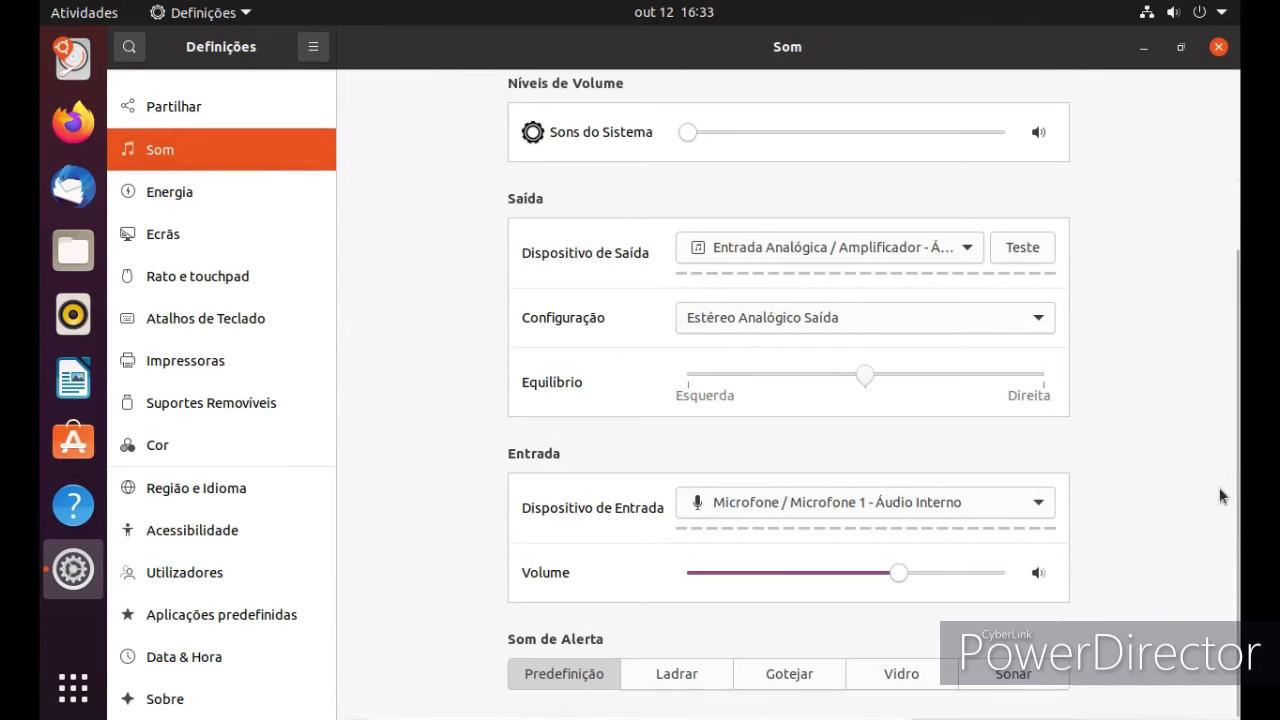
scroll(1219, 490, up, 3)
scroll(1217, 495, down, 1)
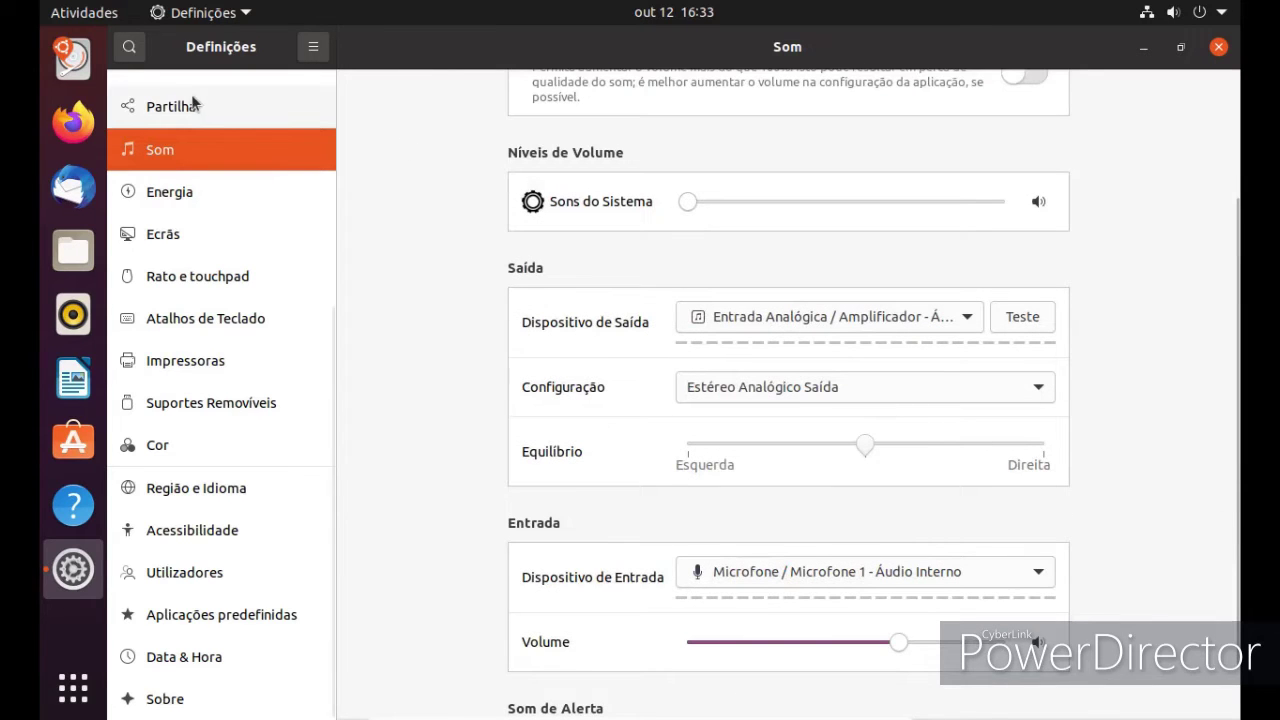
click(1216, 50)
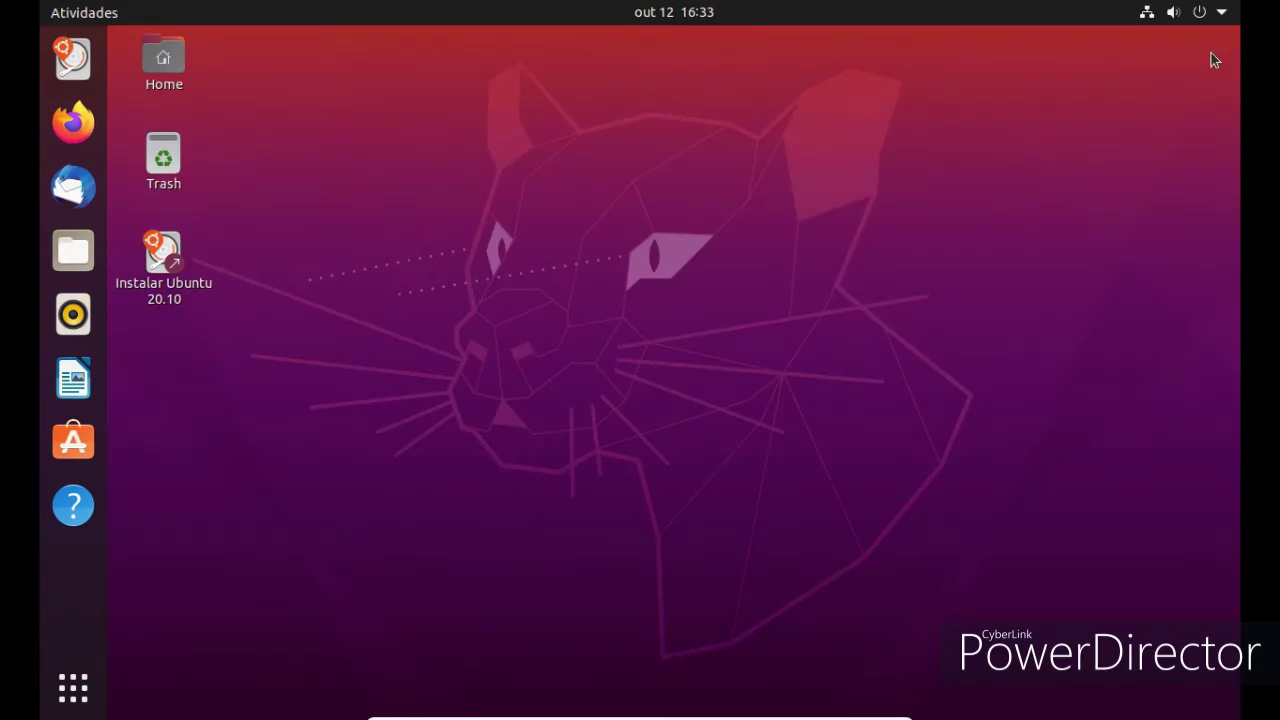
Open LibreOffice Writer, dismiss the tip of the day and insert the default column chart into the blank document
click(73, 378)
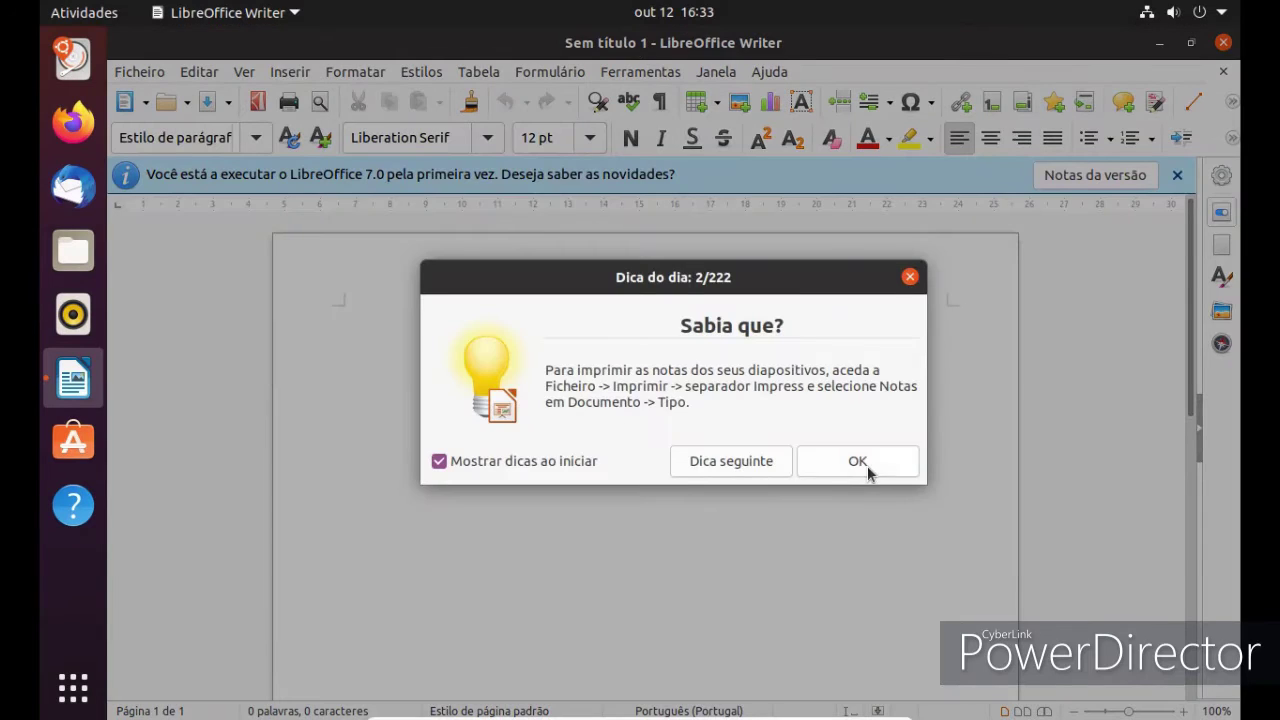
click(867, 465)
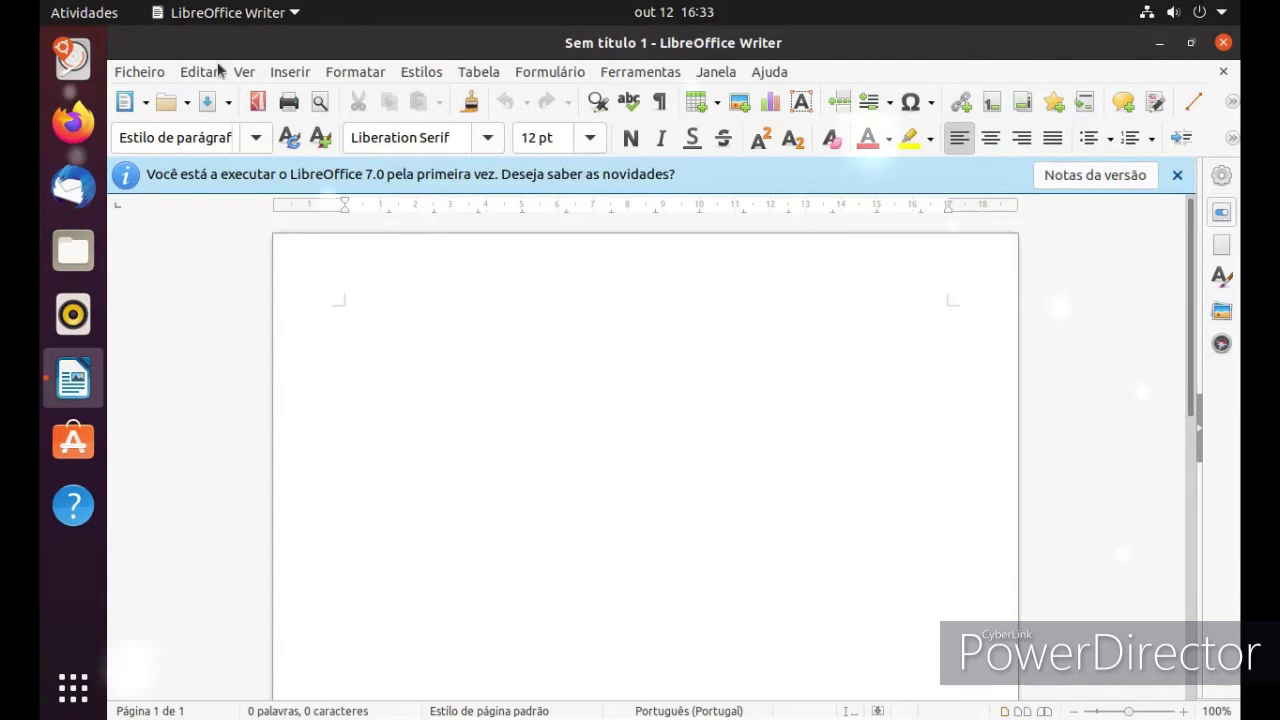
click(779, 107)
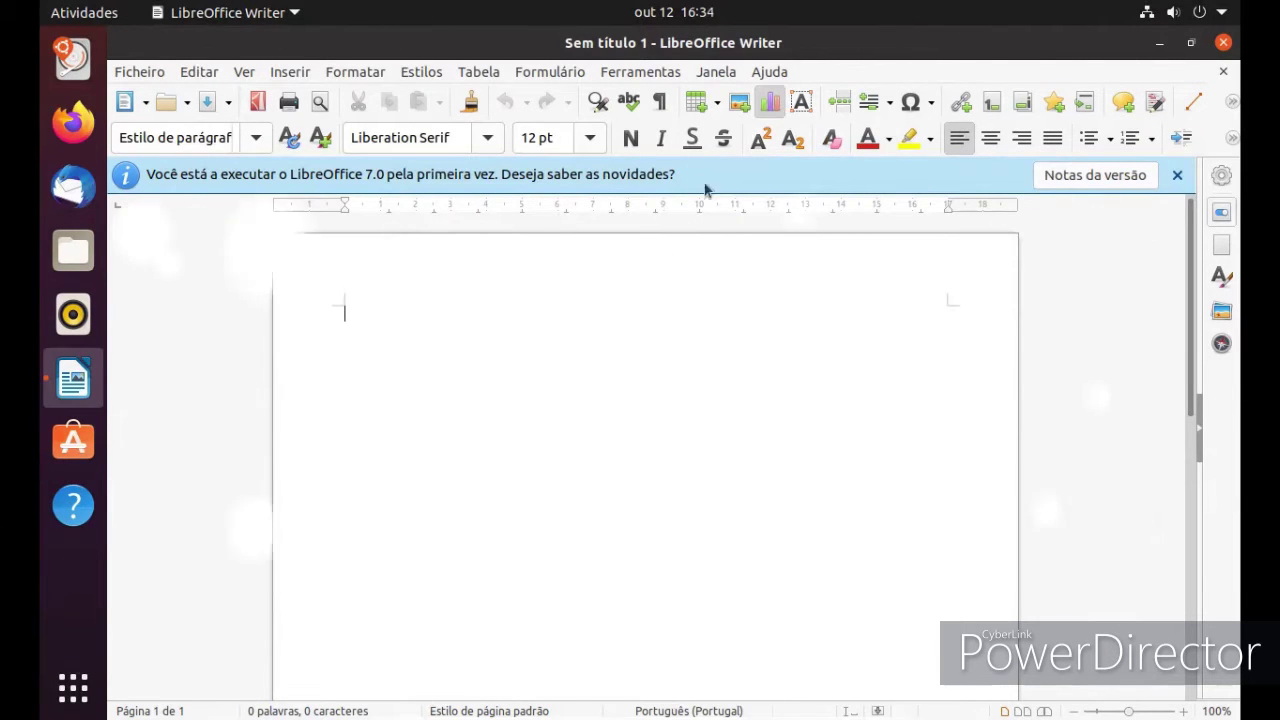
drag(666, 360, 628, 337)
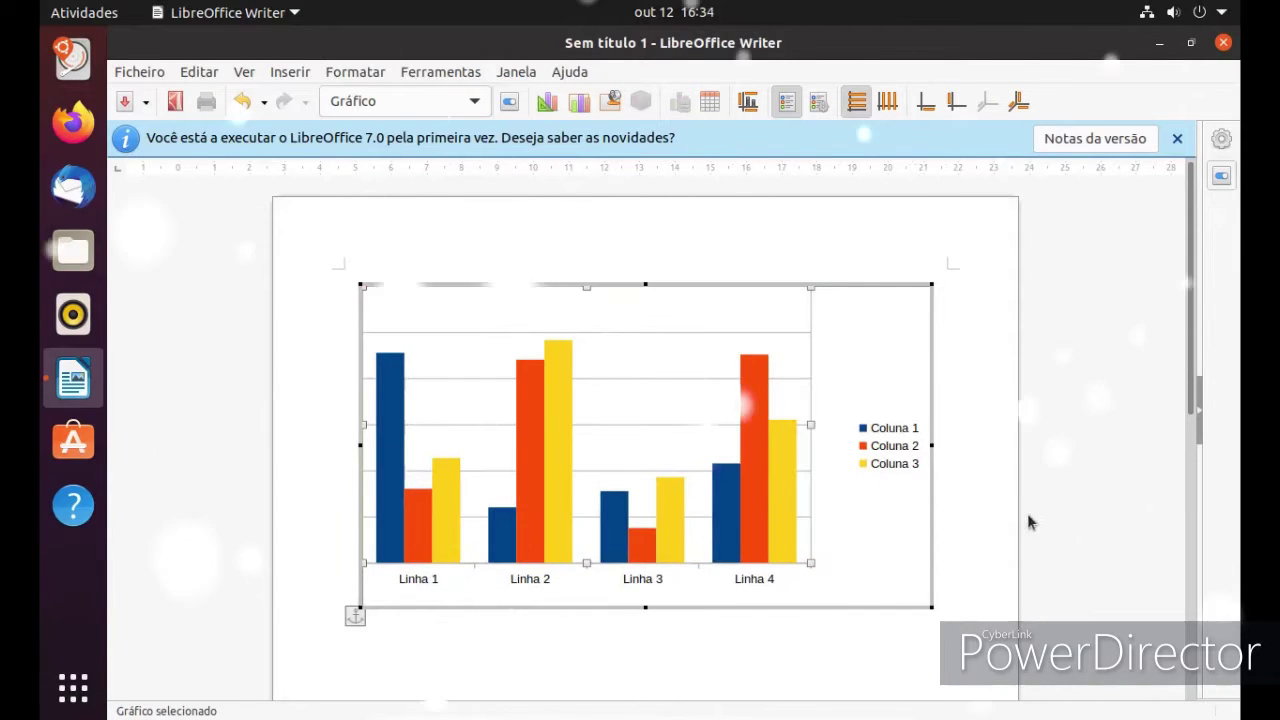
click(971, 528)
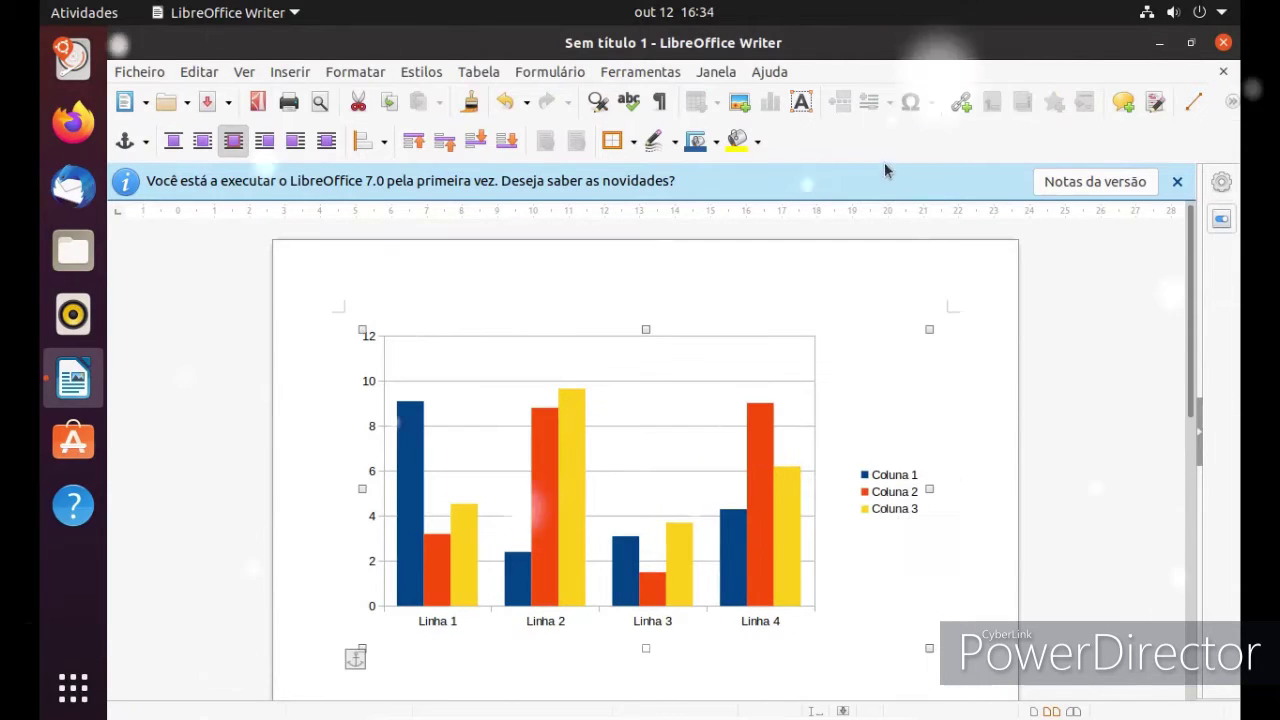
click(1105, 403)
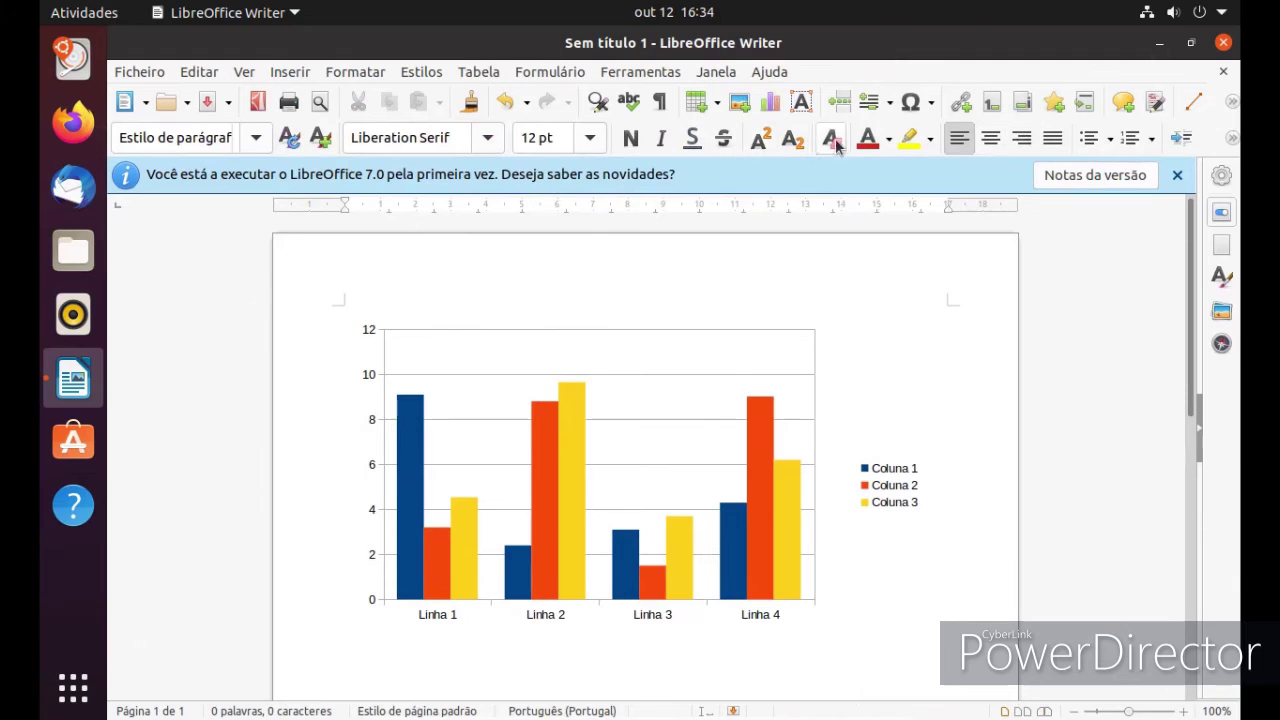
Turn on yellow text highlighting and turn it off again
click(906, 146)
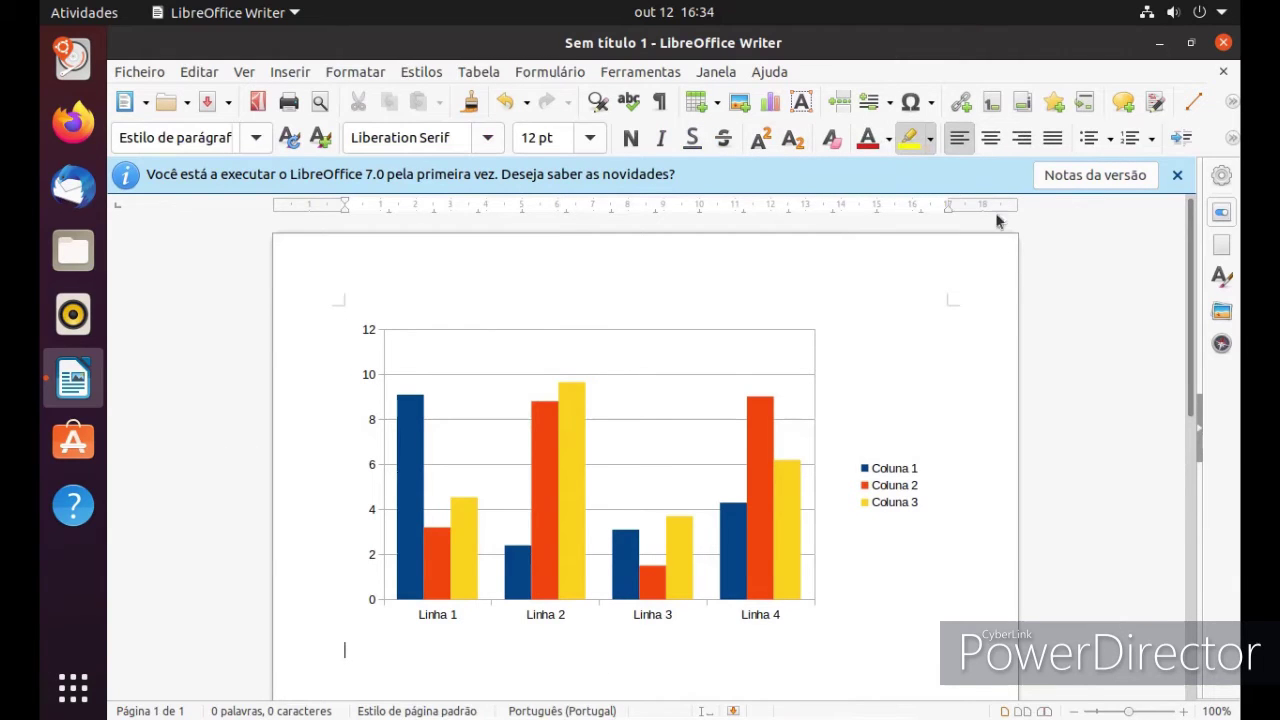
click(906, 146)
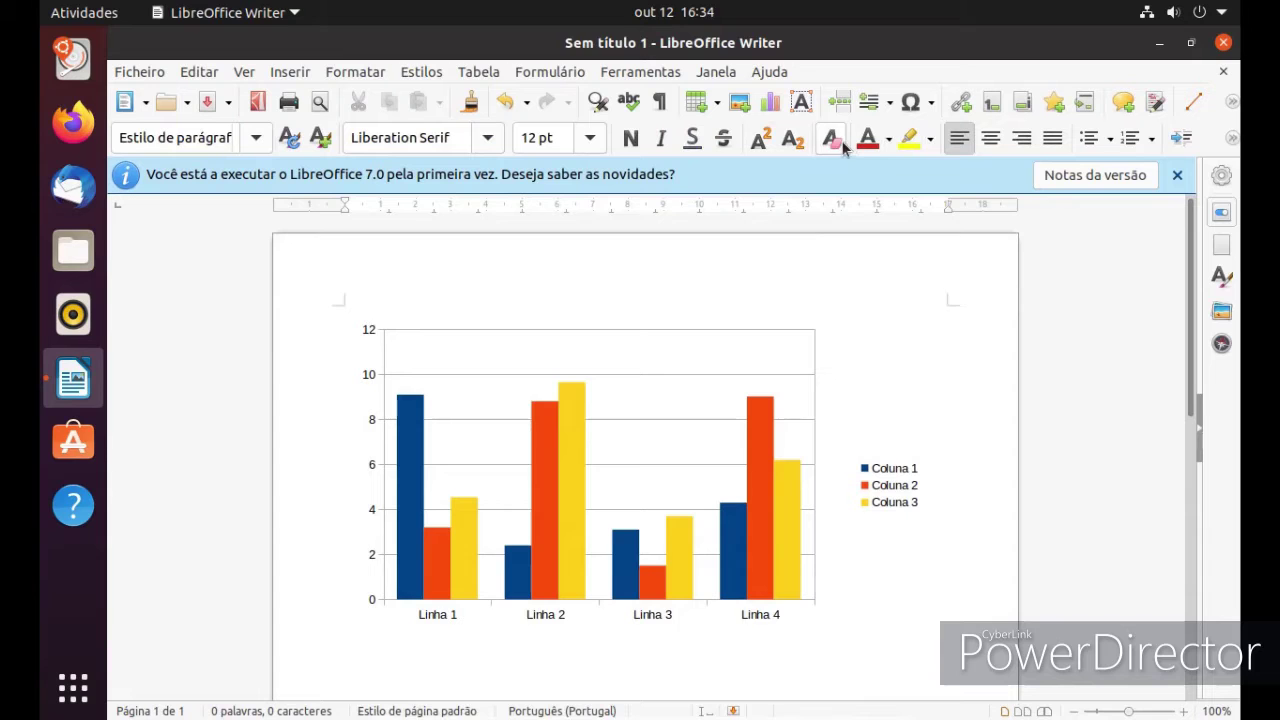
Glance at the image insertion dialog, cancel it, and close the untitled document without saving
click(739, 103)
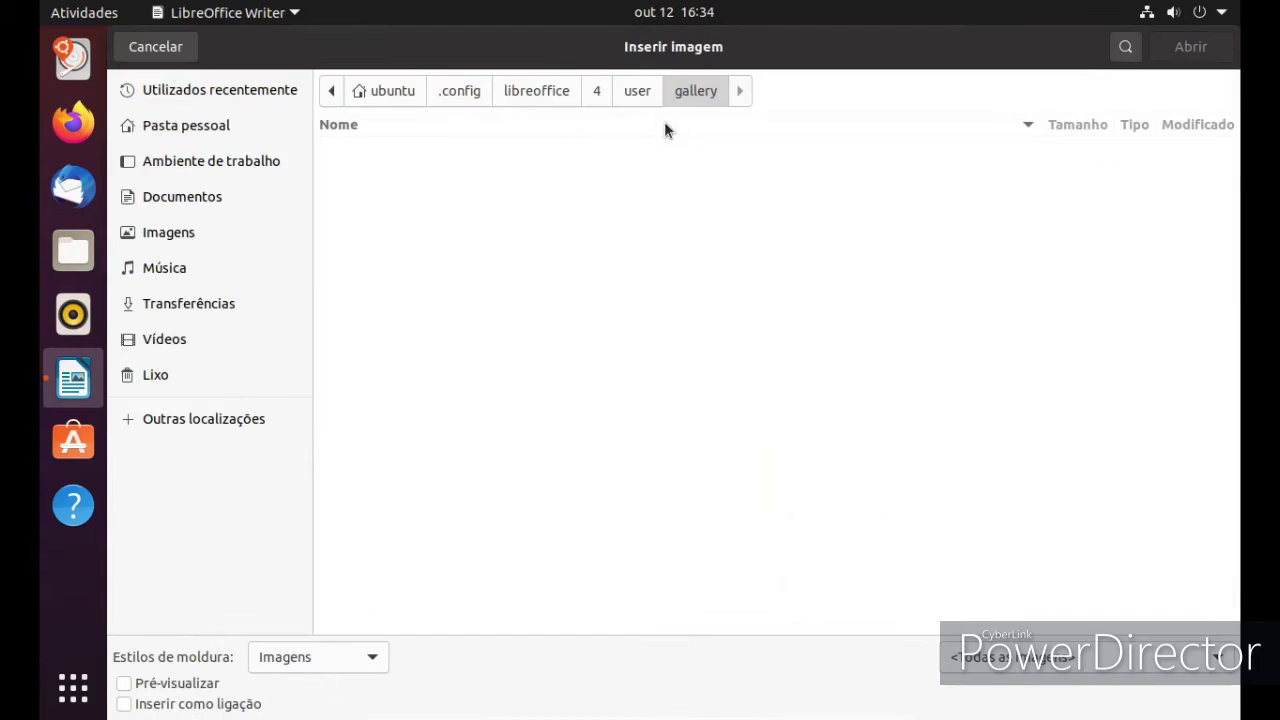
click(160, 52)
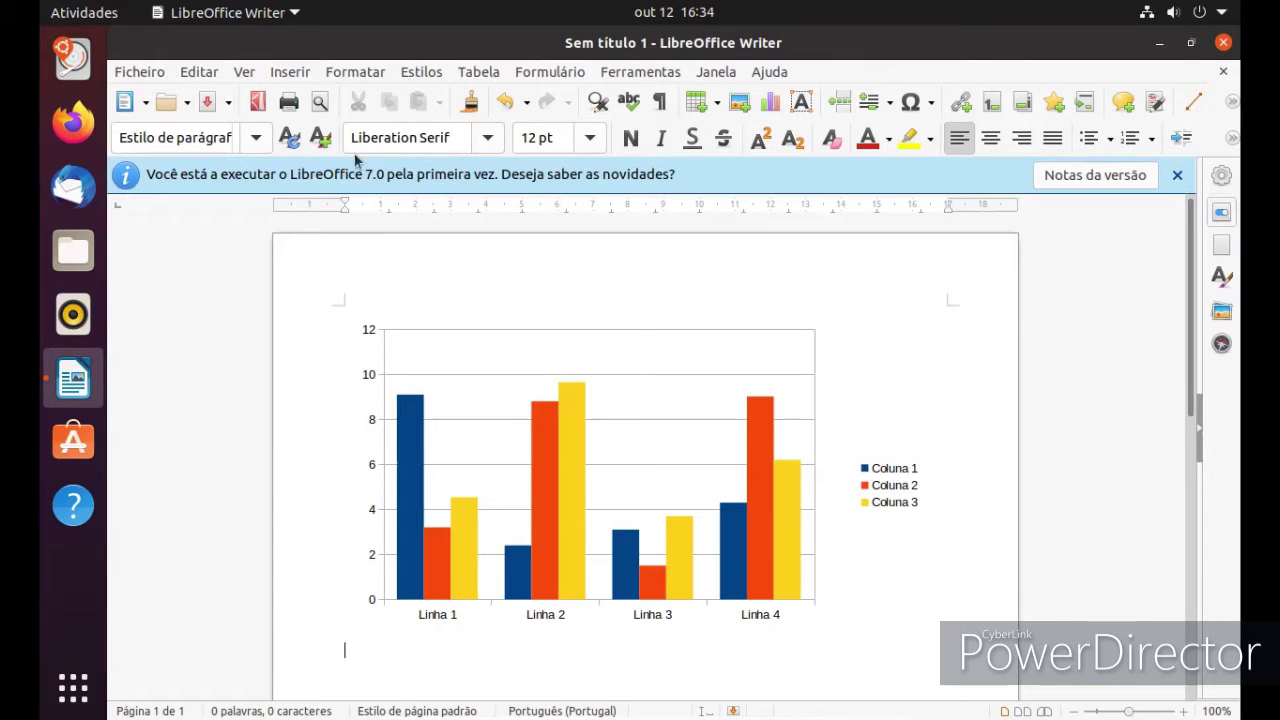
click(731, 110)
click(1222, 44)
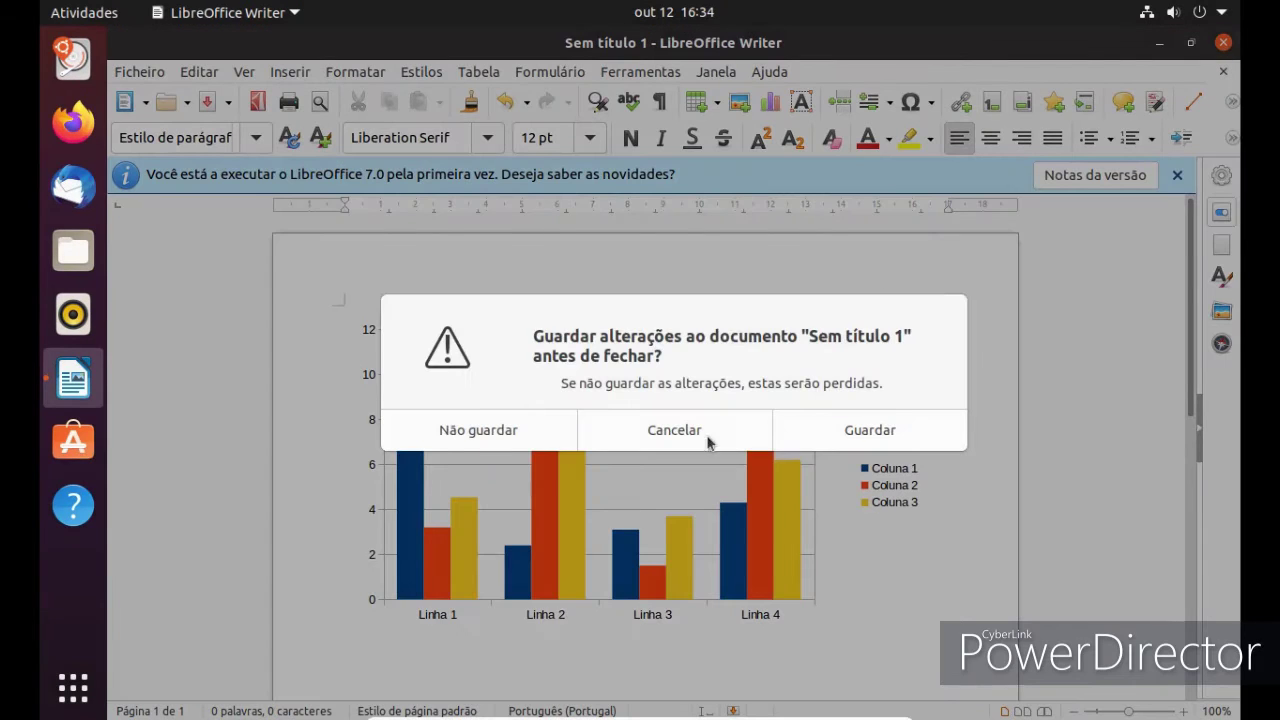
click(456, 431)
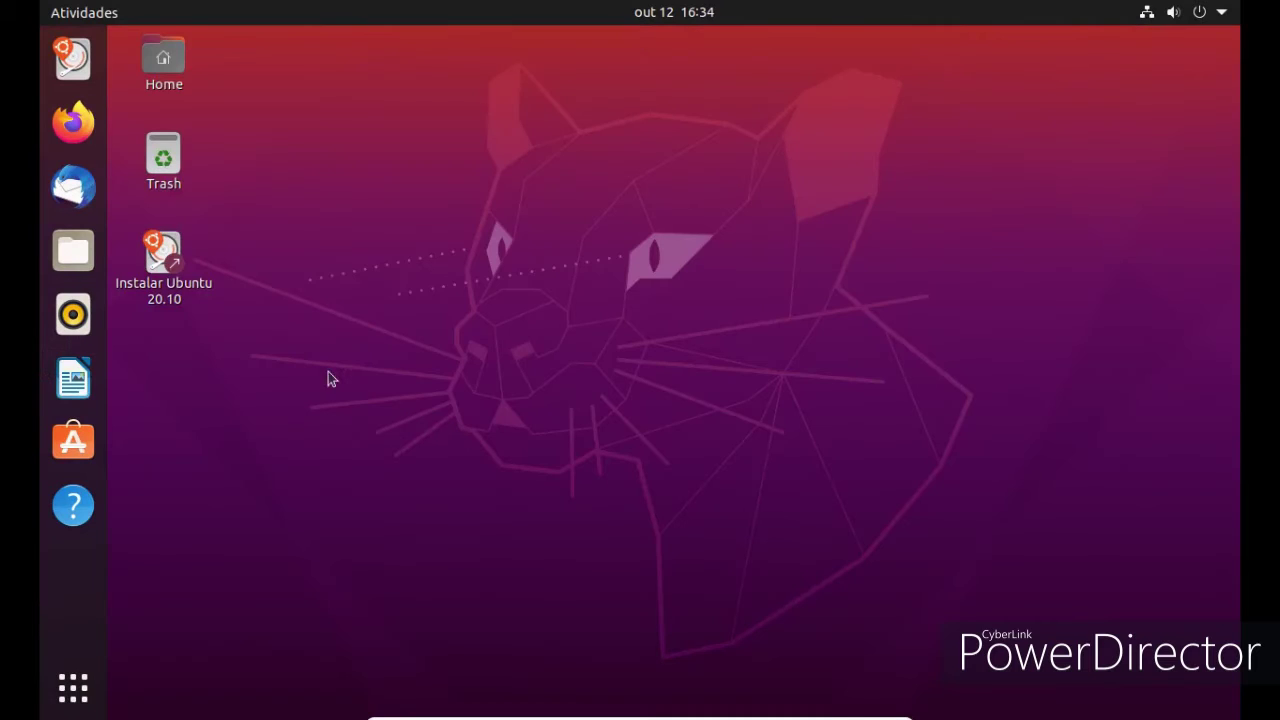
Move the Files launcher to the first place in the dock
drag(97, 258, 72, 62)
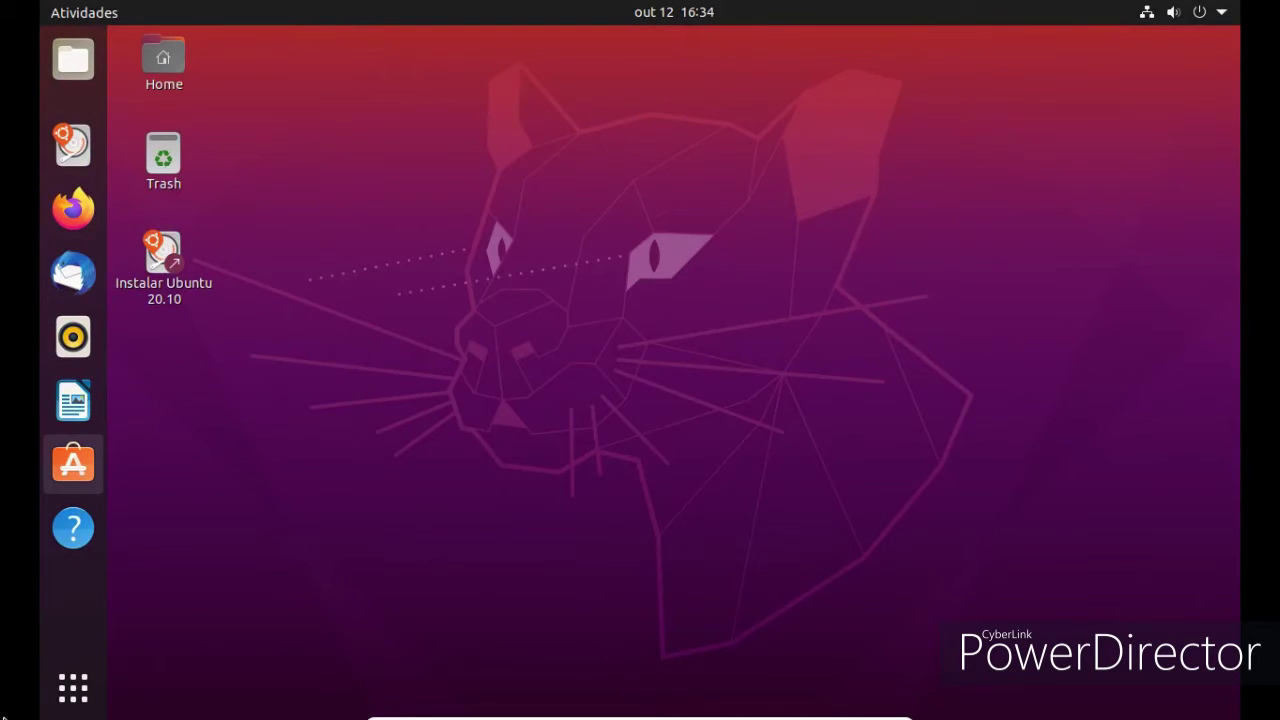
Show the second page of all installed applications and launch Ubuntu Software from it
click(58, 692)
click(57, 695)
click(57, 695)
click(57, 695)
click(57, 695)
scroll(650, 378, down, 1)
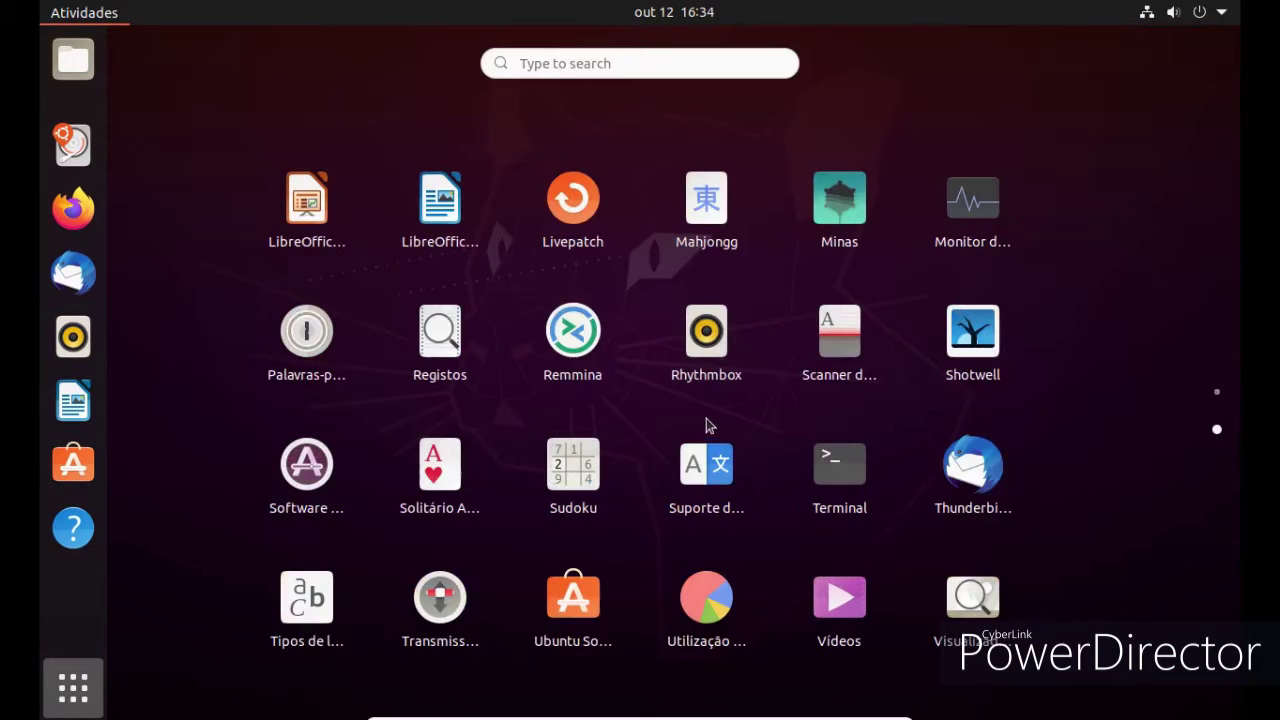
click(576, 628)
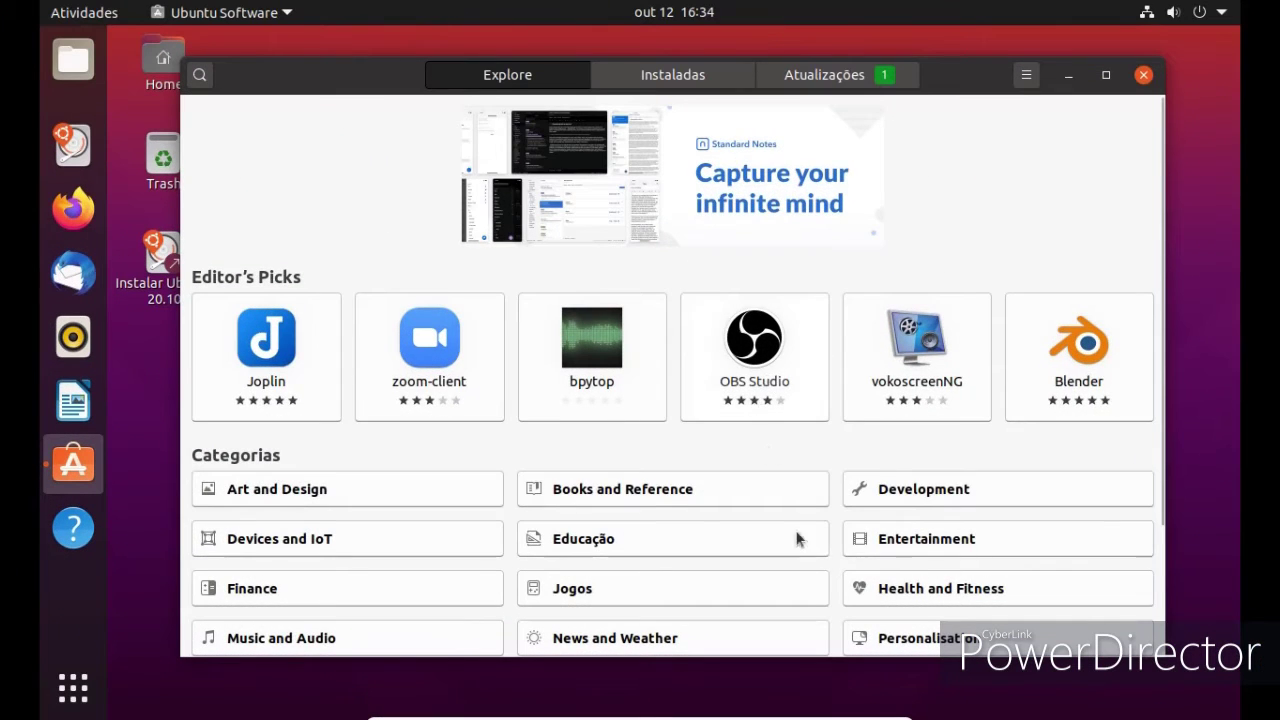
Browse the store's featured apps and categories, view the installed applications, and close the store
scroll(1008, 594, down, 3)
scroll(1008, 592, up, 3)
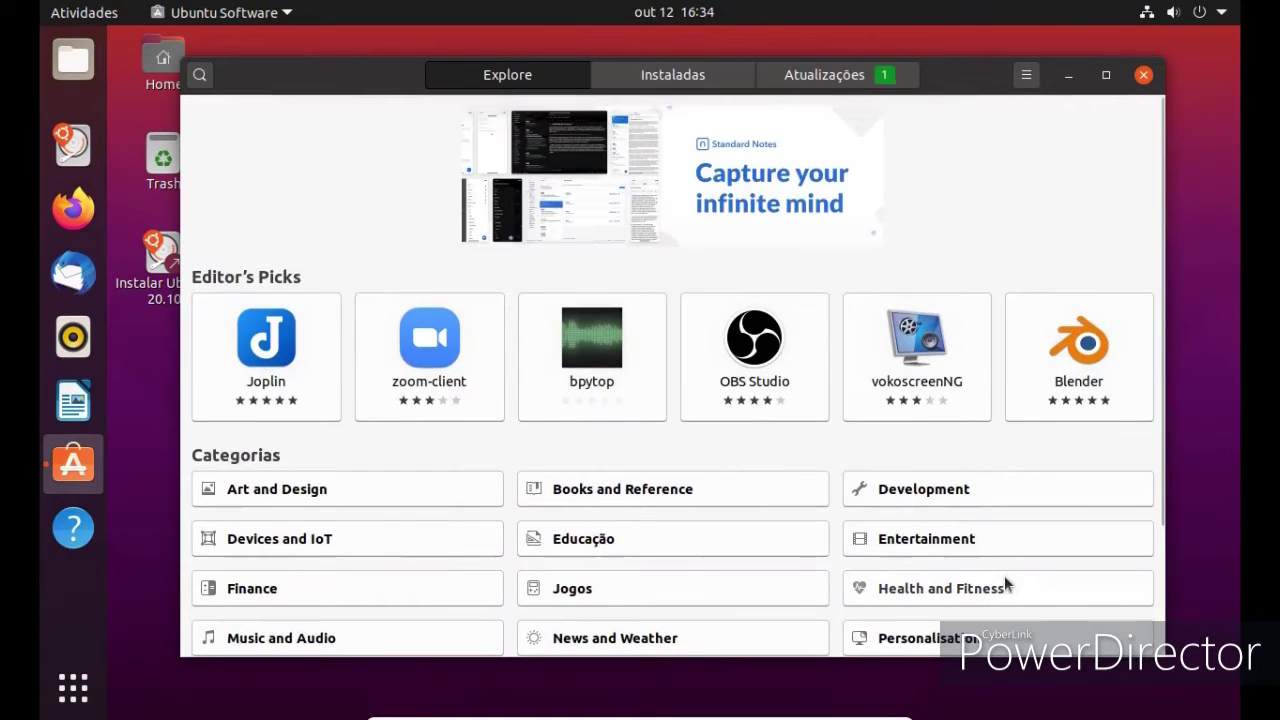
click(674, 86)
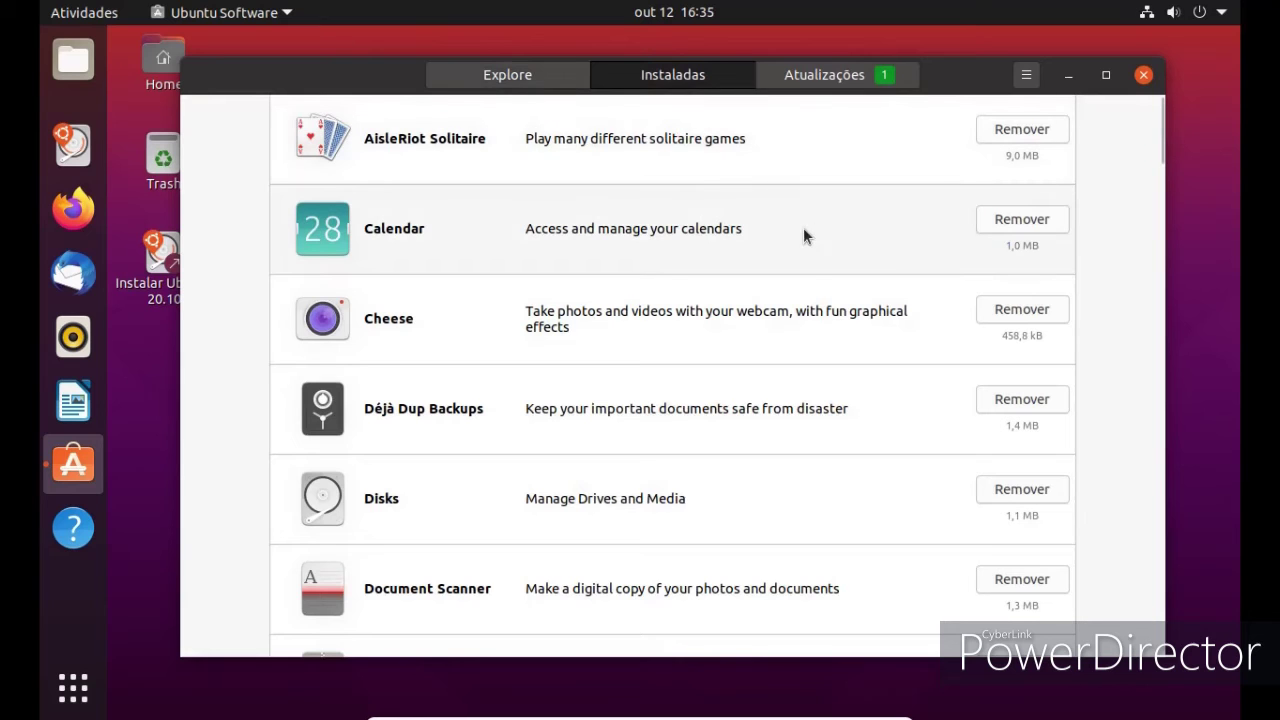
click(1143, 75)
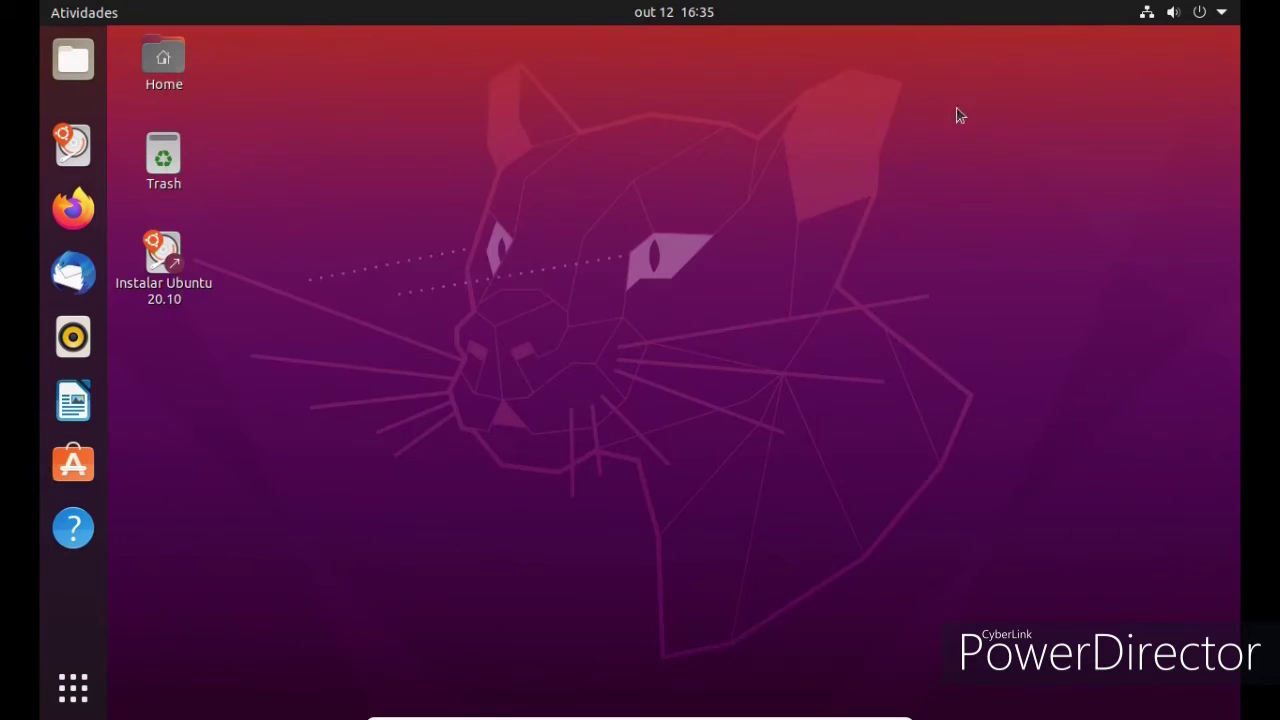
Open the Ubuntu desktop guide, look through its Hardware e controladores topic, and close the guide
click(73, 528)
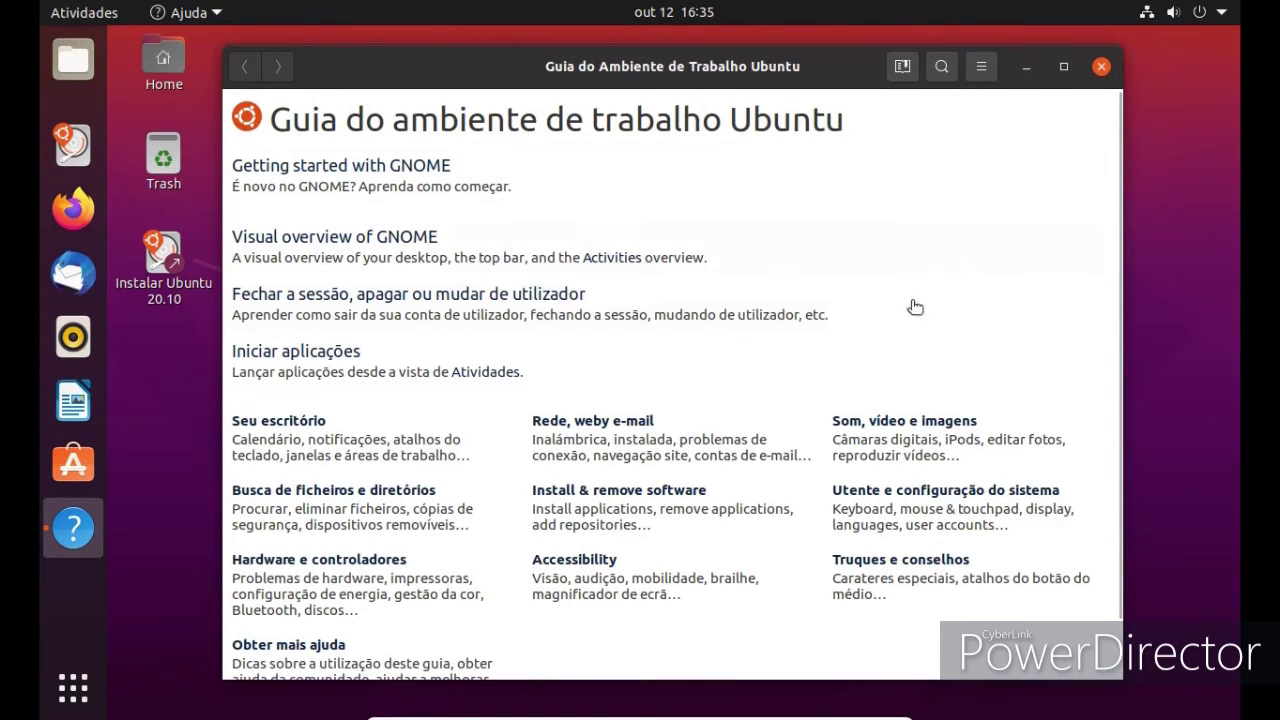
click(422, 560)
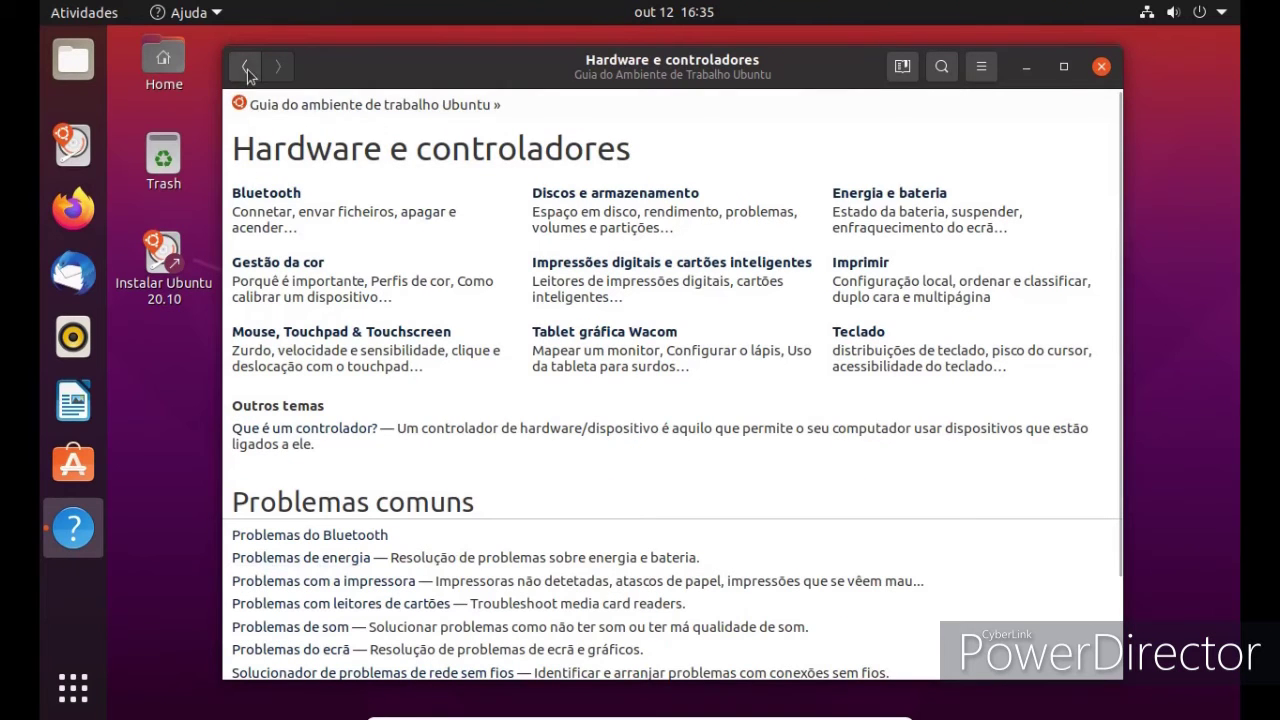
scroll(335, 630, down, 3)
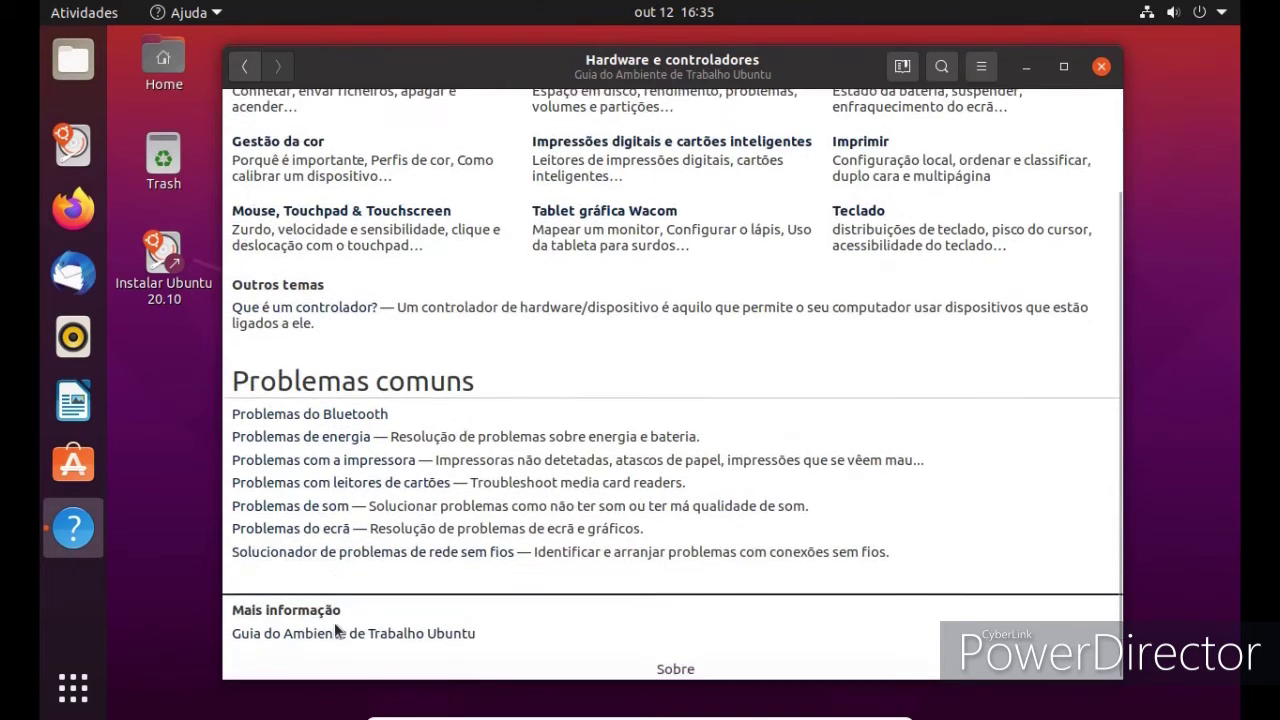
click(1100, 67)
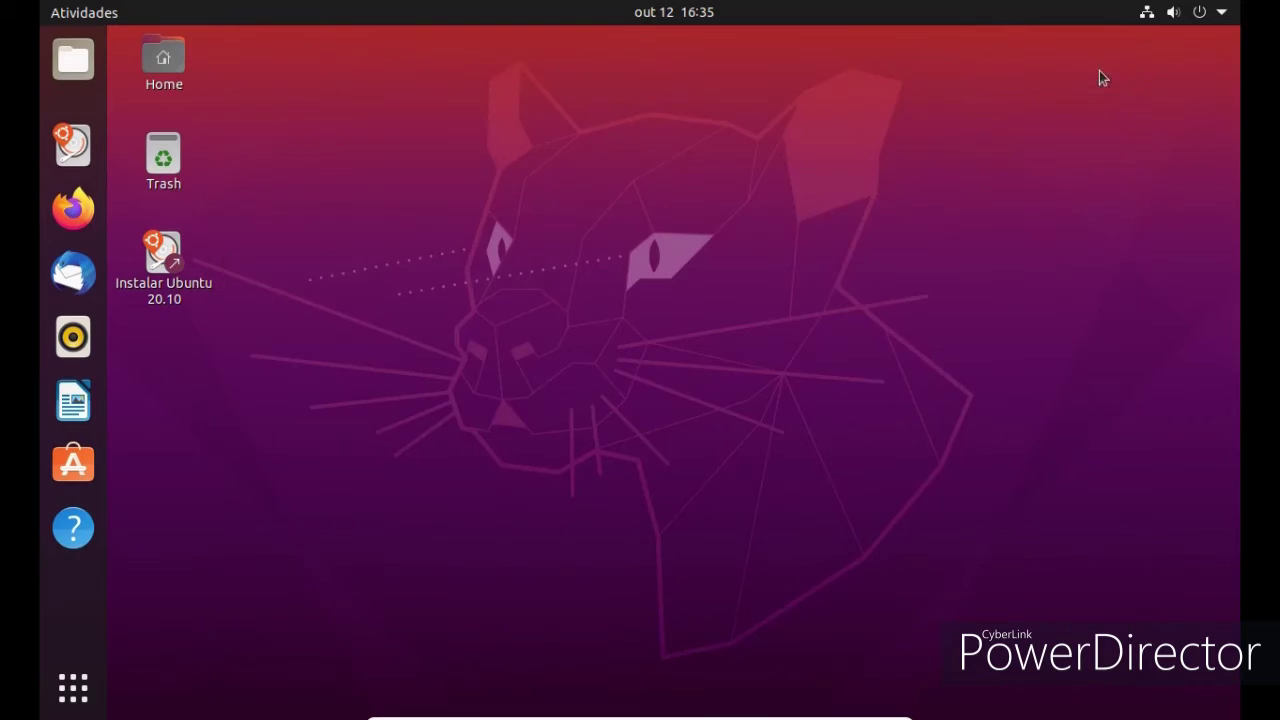
Open the Home folder from the desktop and reduce the height of its window
click(191, 66)
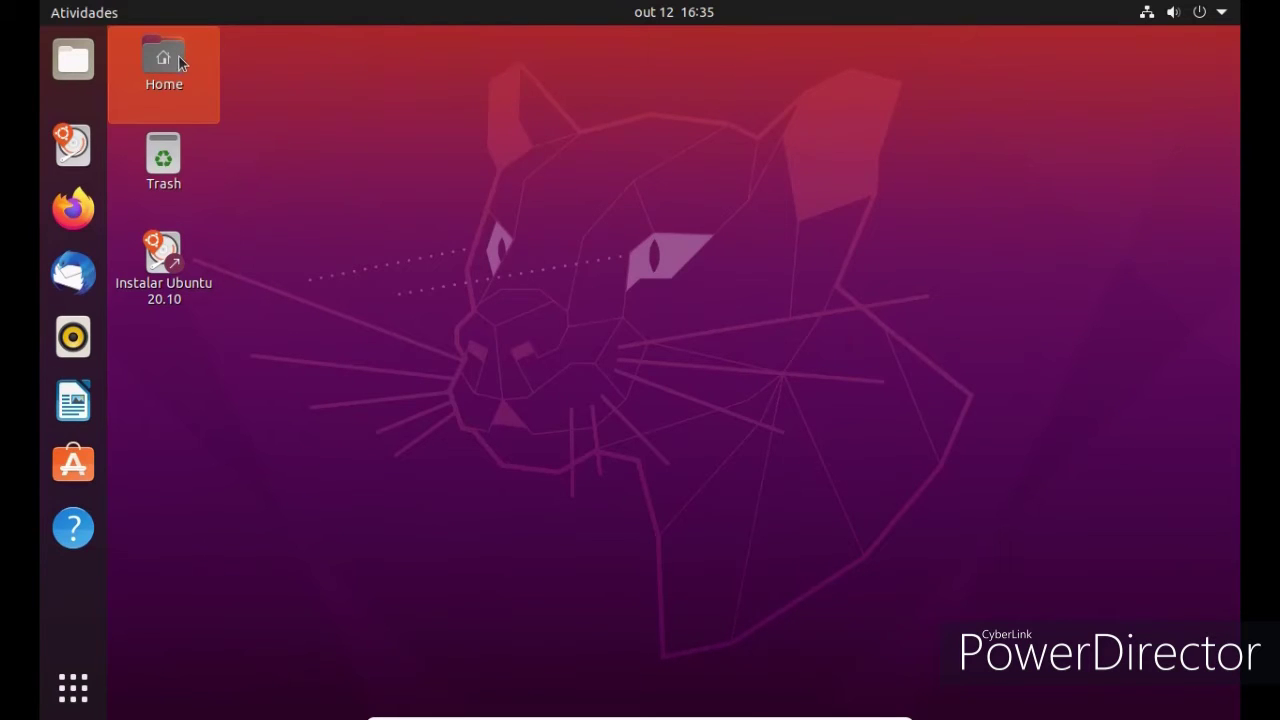
double_click(182, 68)
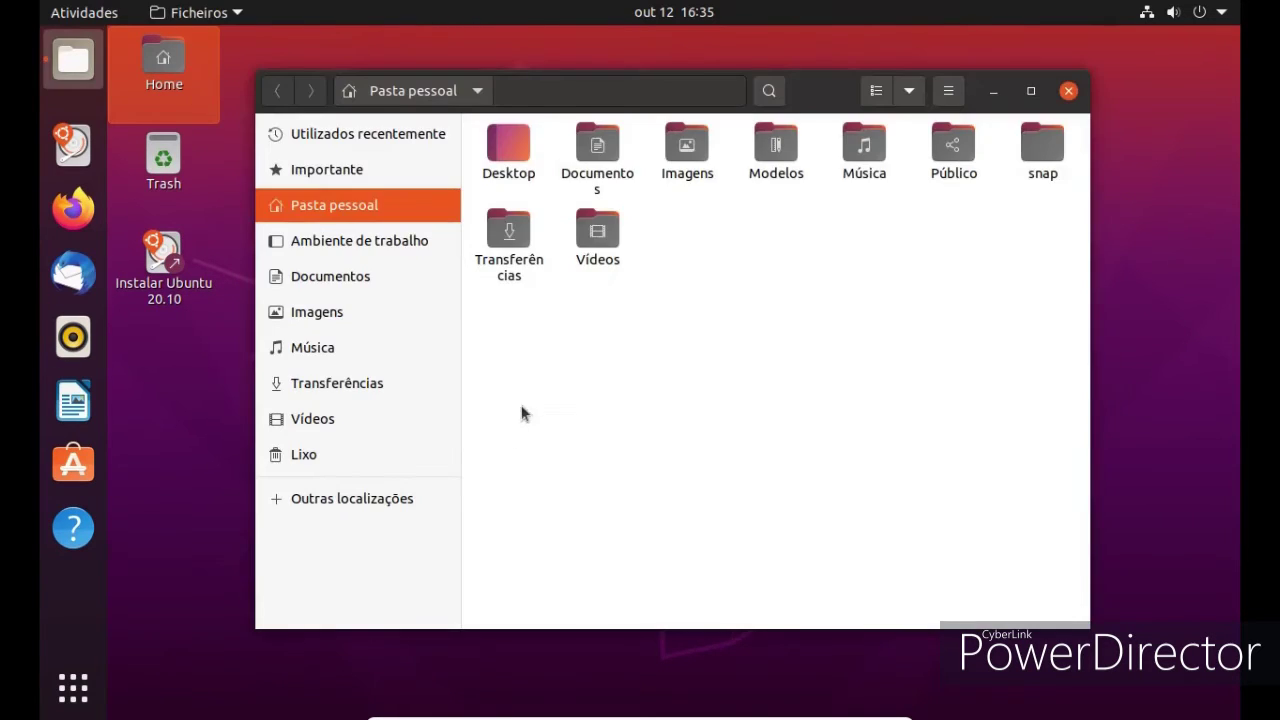
drag(1082, 627, 1090, 545)
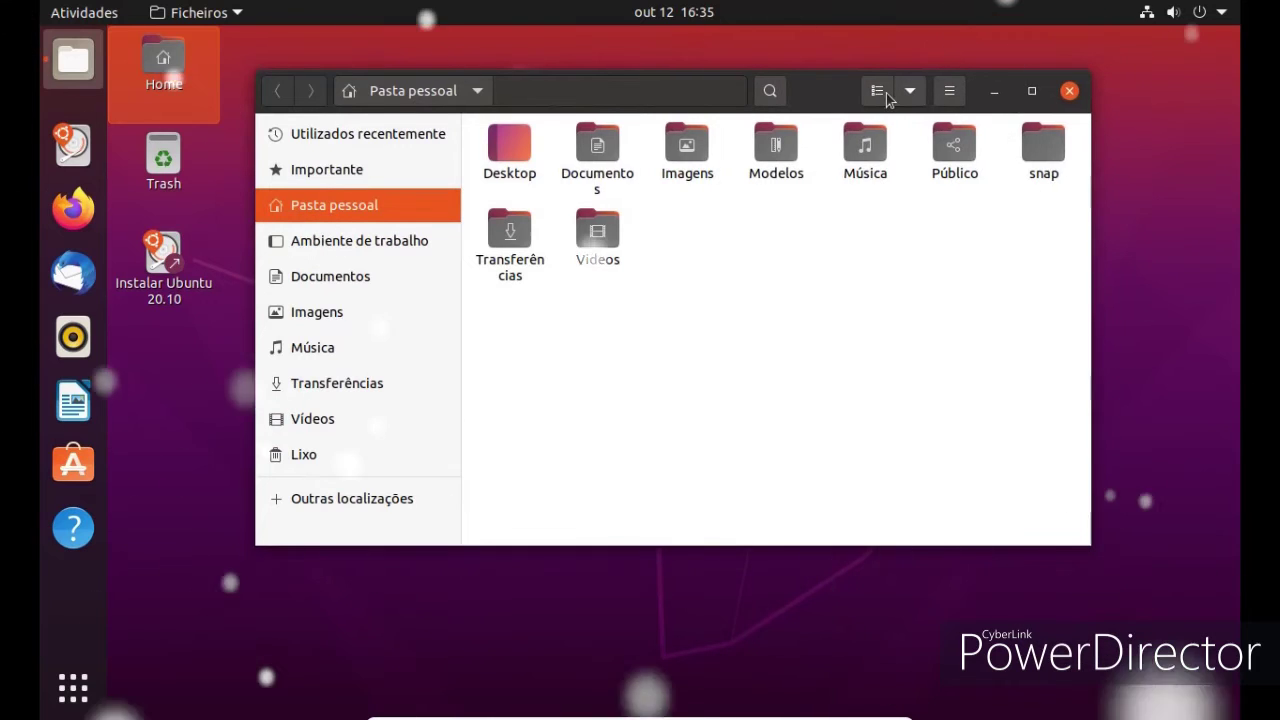
Try the list view for the Home folder, glance at the window options, and return to the icon view
click(877, 91)
click(950, 92)
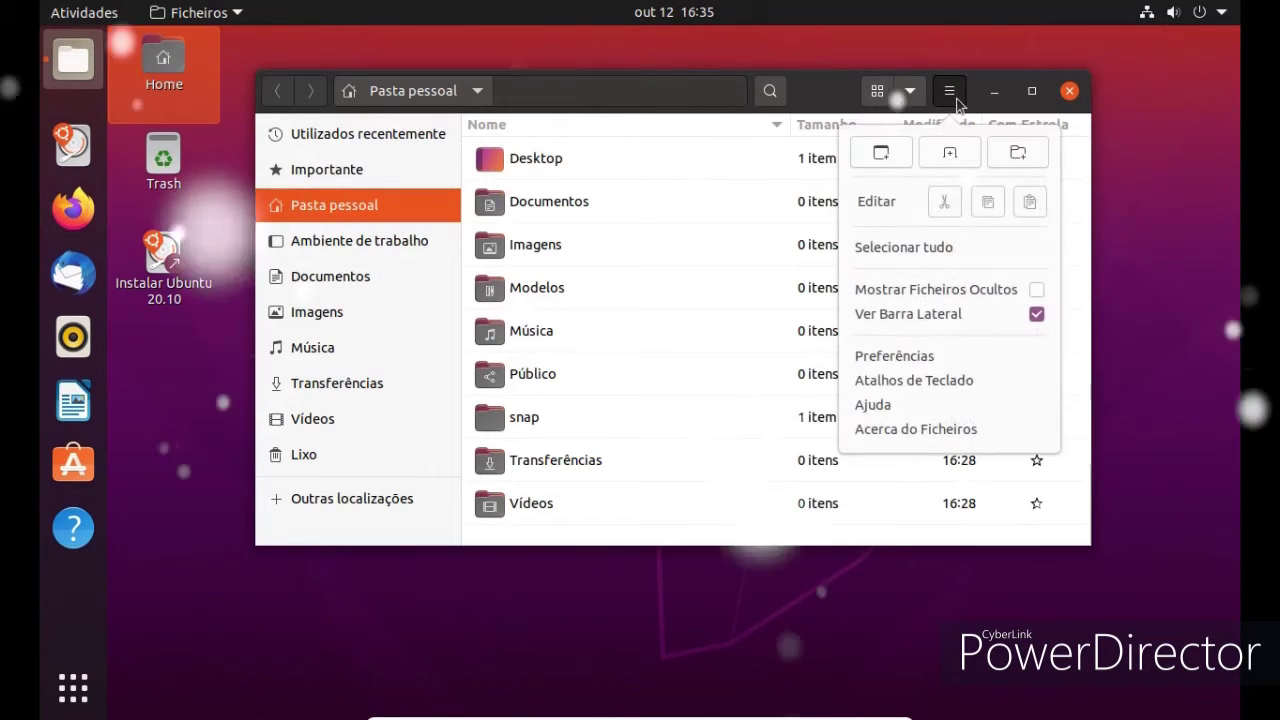
click(877, 91)
click(877, 91)
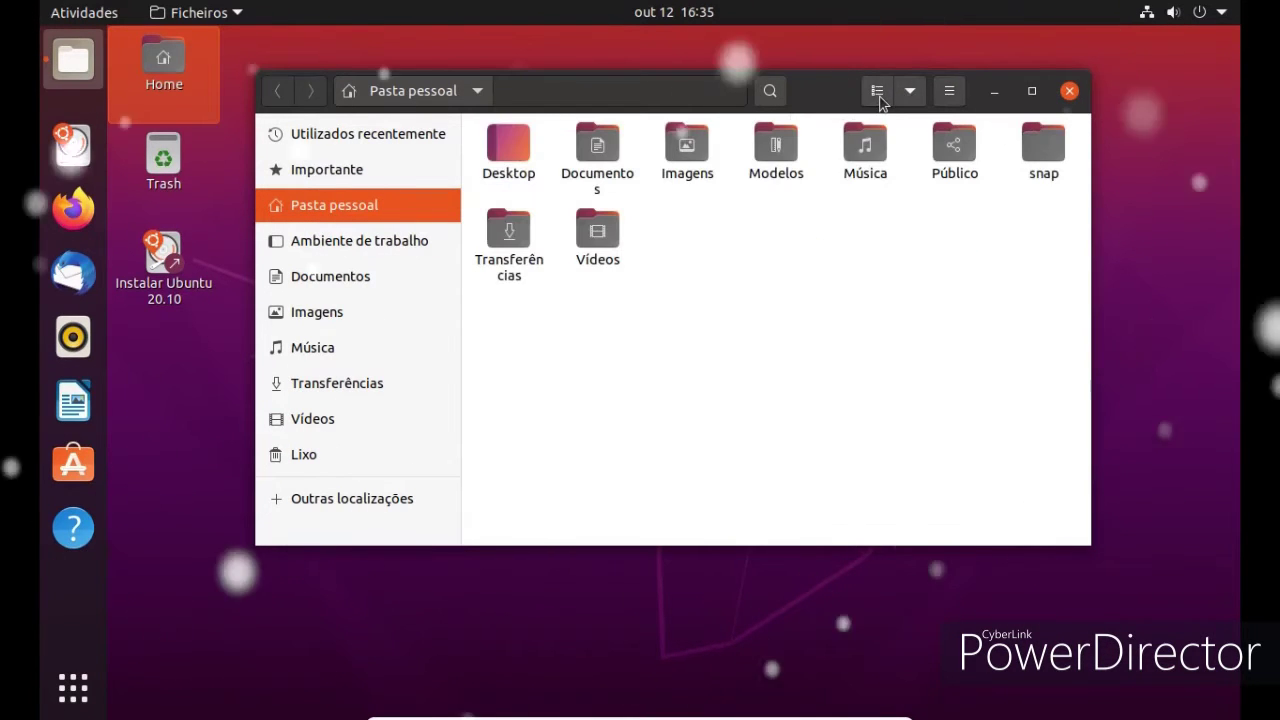
Glance at the actions for Pasta pessoal, show the Ambiente de trabalho folder, and close the file window
click(440, 91)
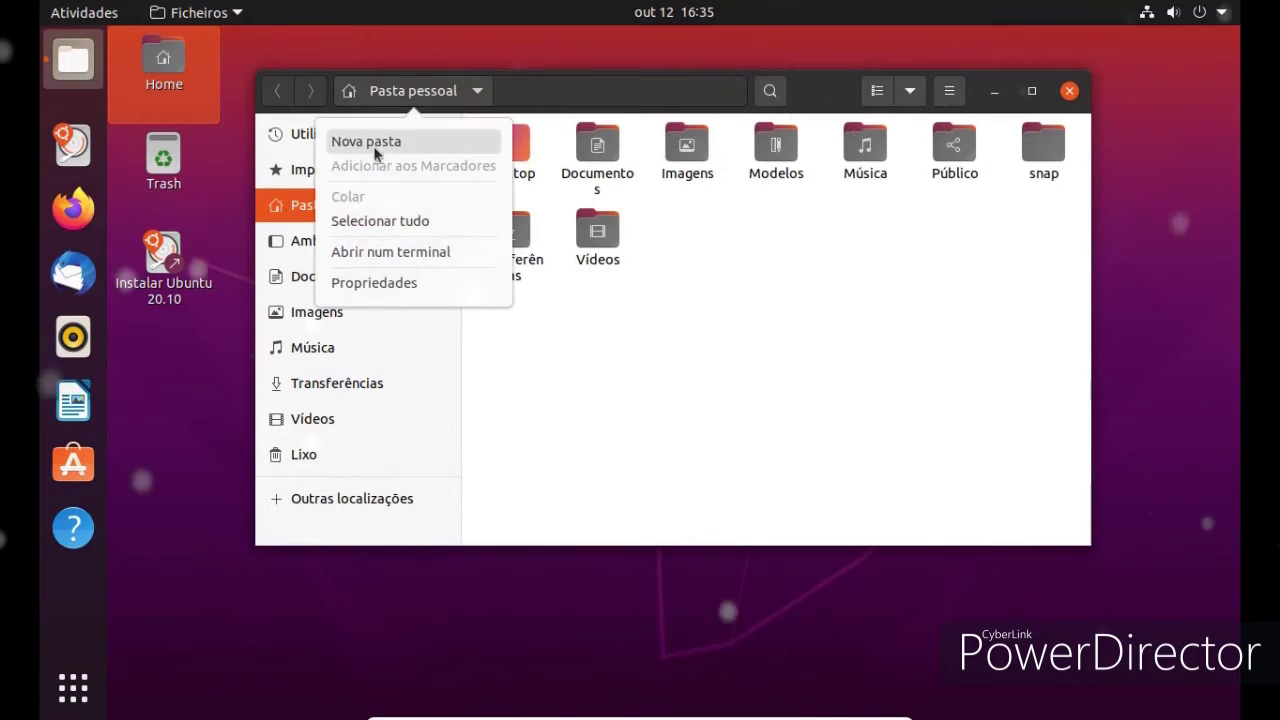
click(298, 143)
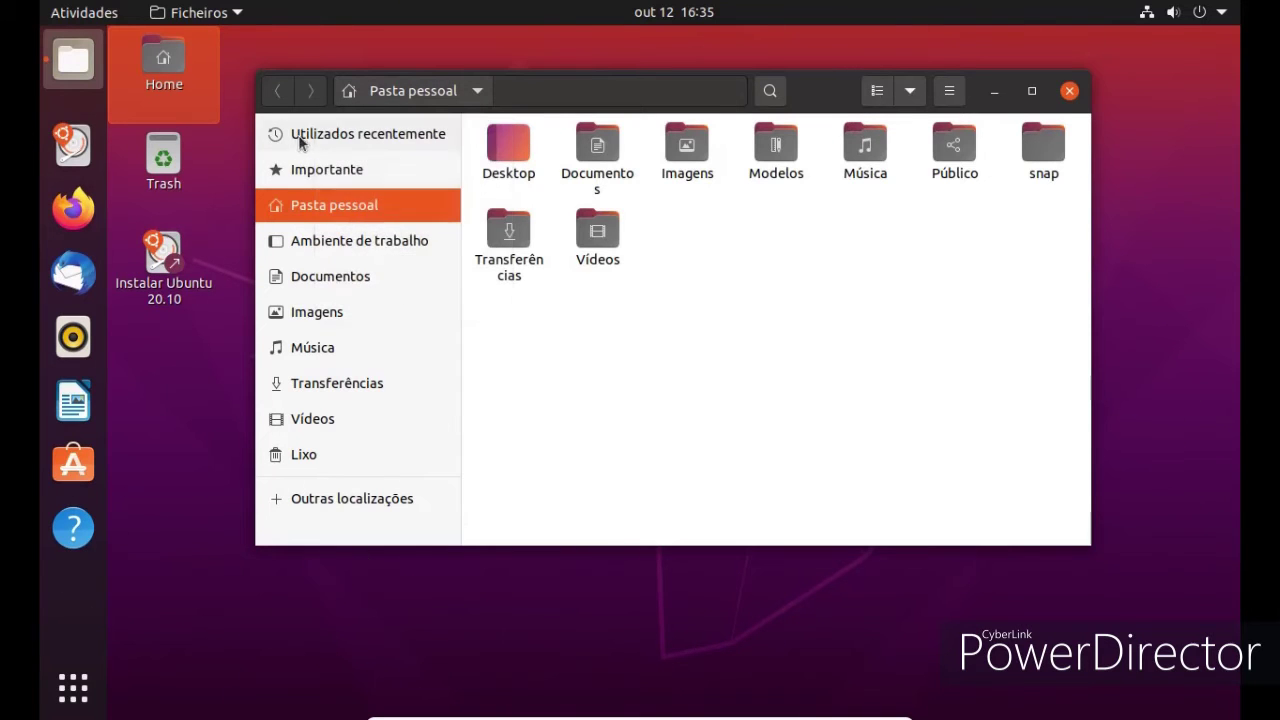
click(347, 246)
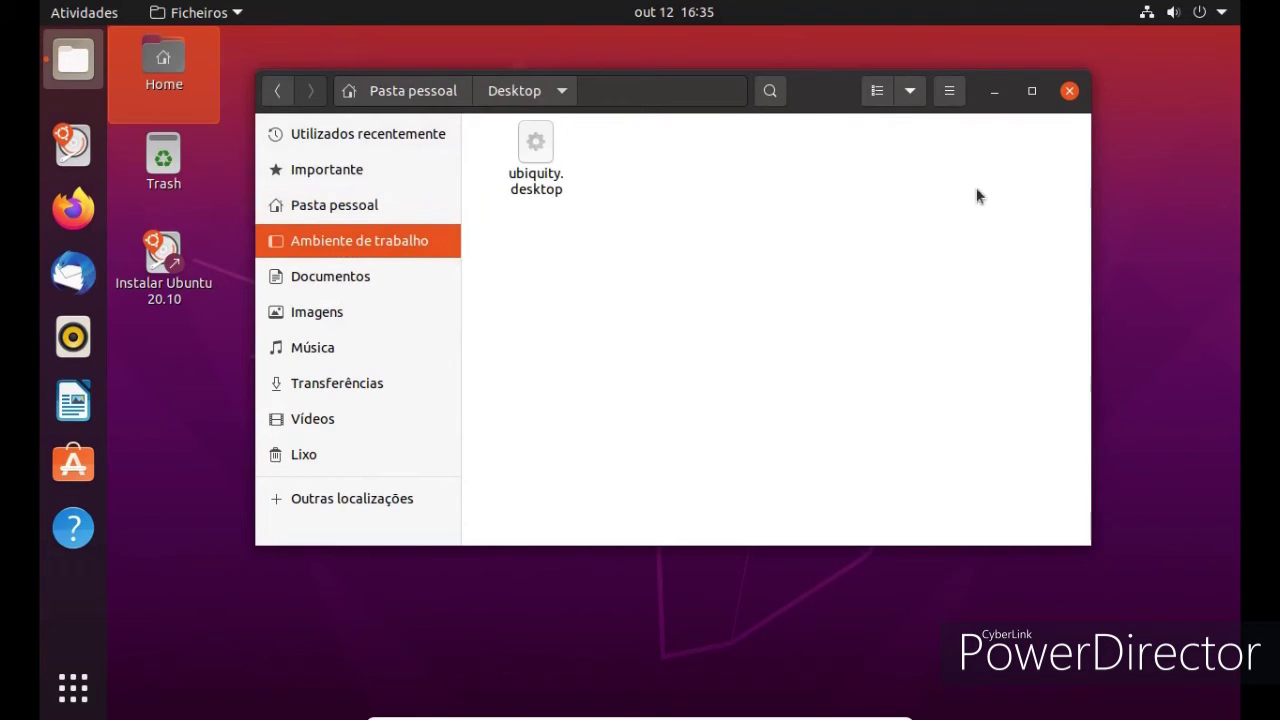
click(1069, 93)
Open the system settings (Definições) and view the Partilhar page
click(1223, 13)
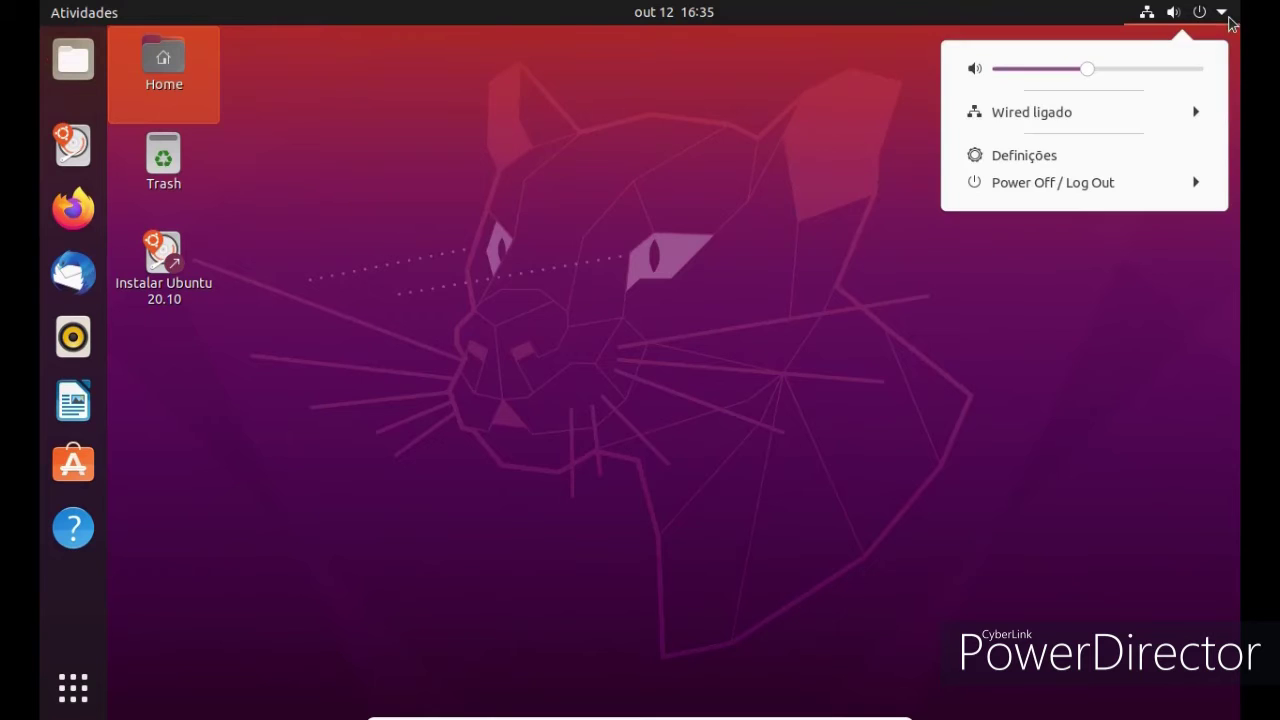
click(1206, 19)
click(1200, 23)
click(1046, 160)
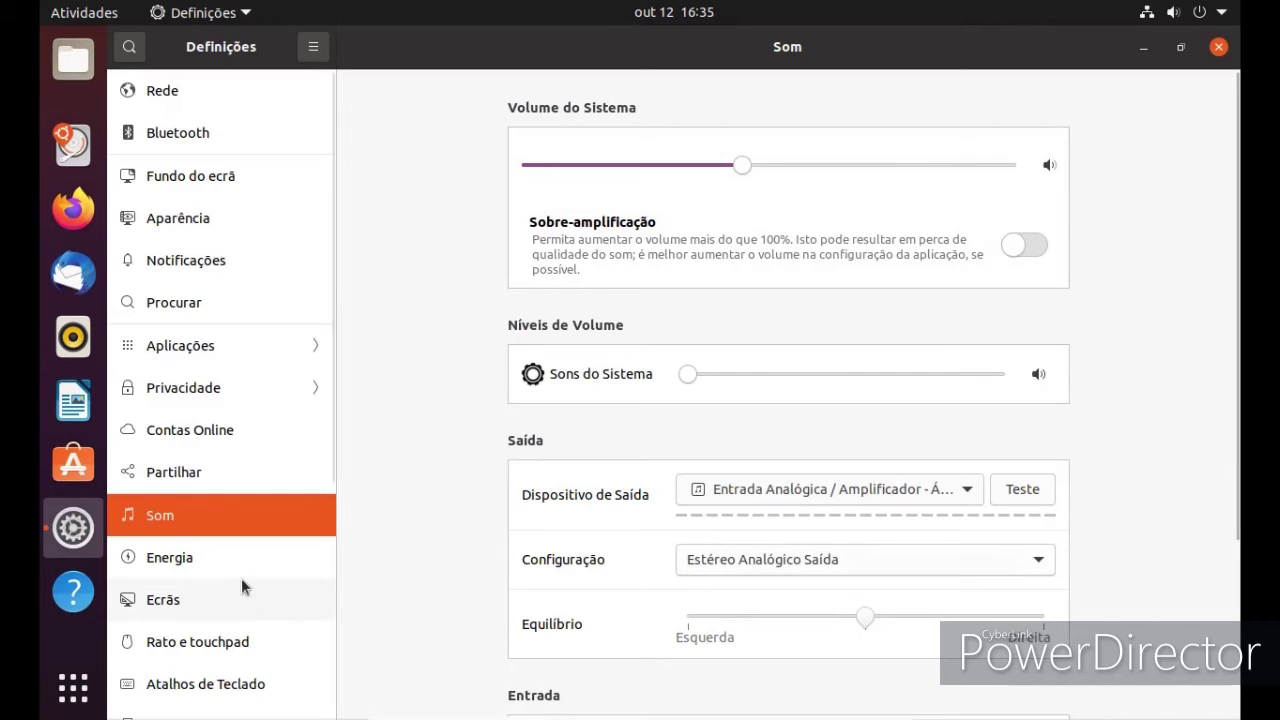
click(196, 478)
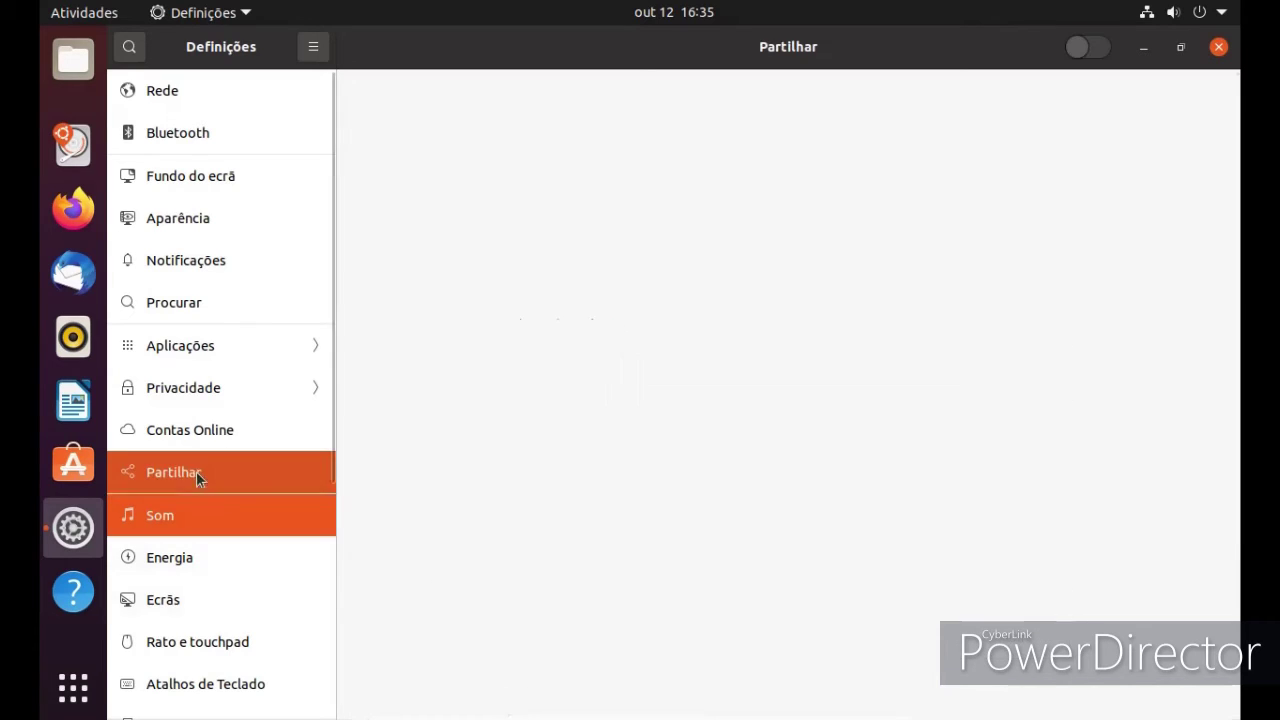
Look through the Privacidade pages: Conectividade, Serviços de Localização, Thunderbolt, Histórico de Ficheiros e Lixo, Ecrã Bloqueado and Diagnósticos
click(180, 400)
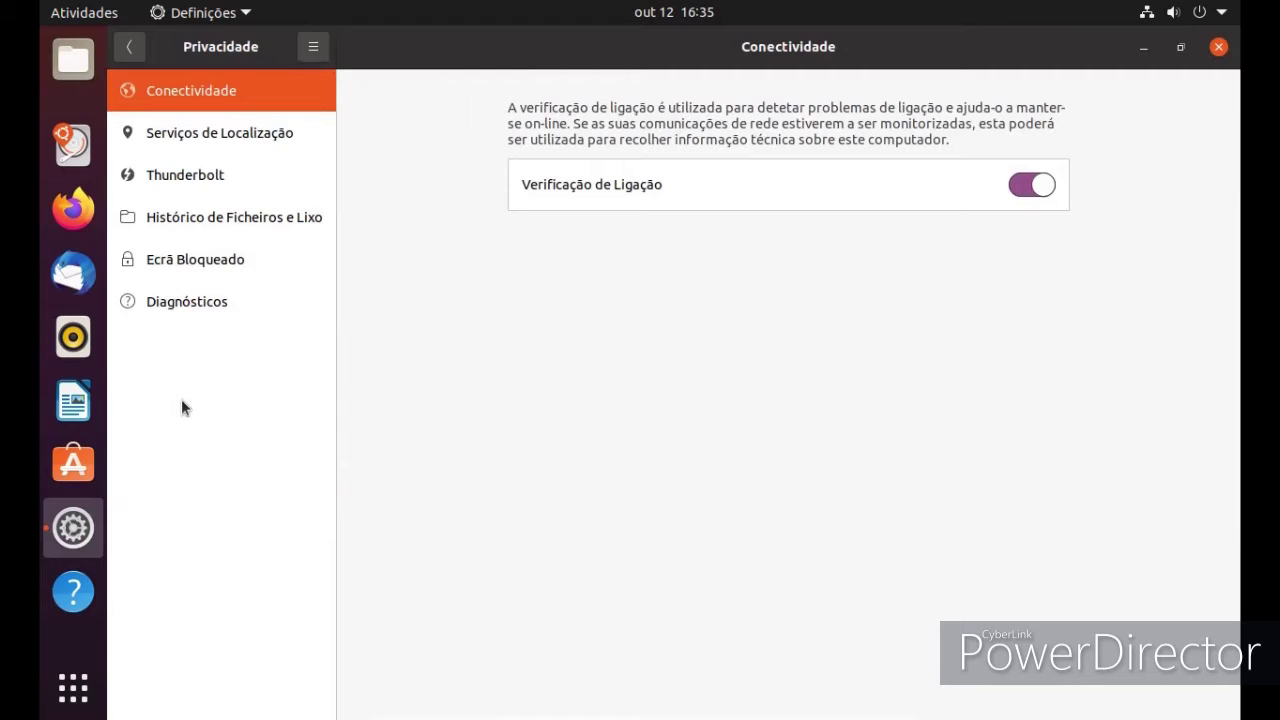
click(191, 146)
click(198, 178)
click(219, 232)
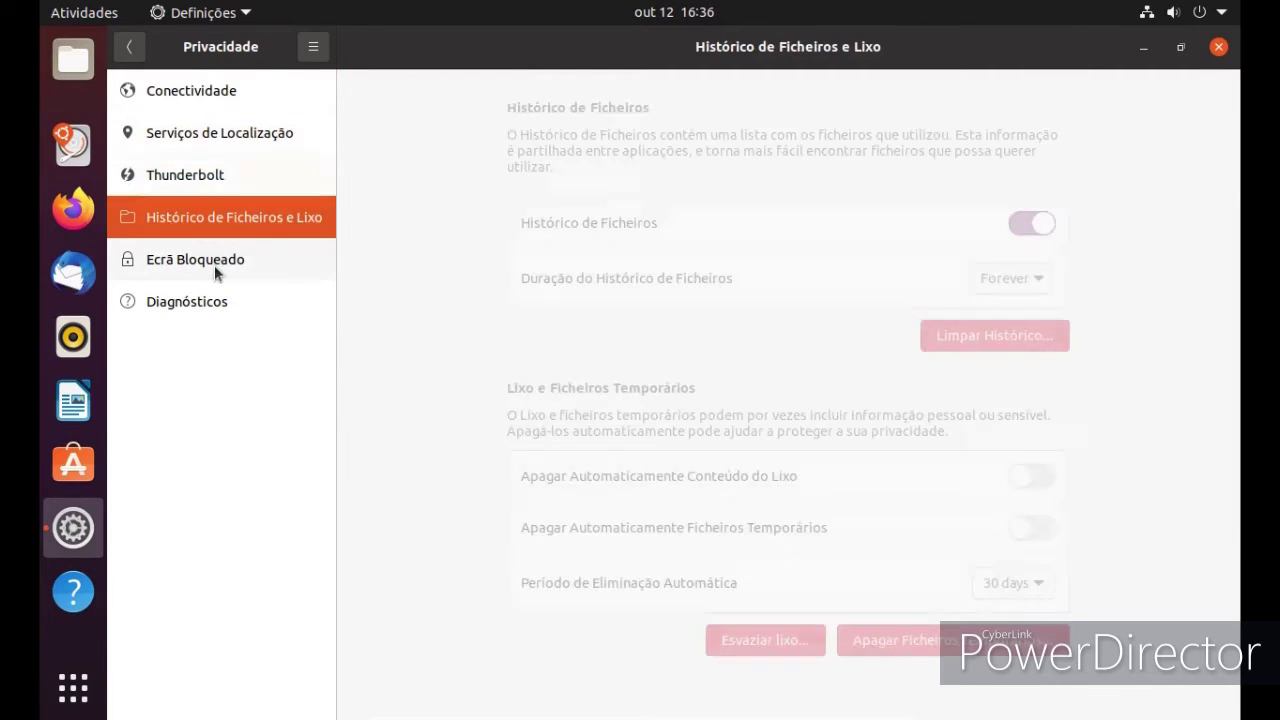
click(216, 274)
click(197, 308)
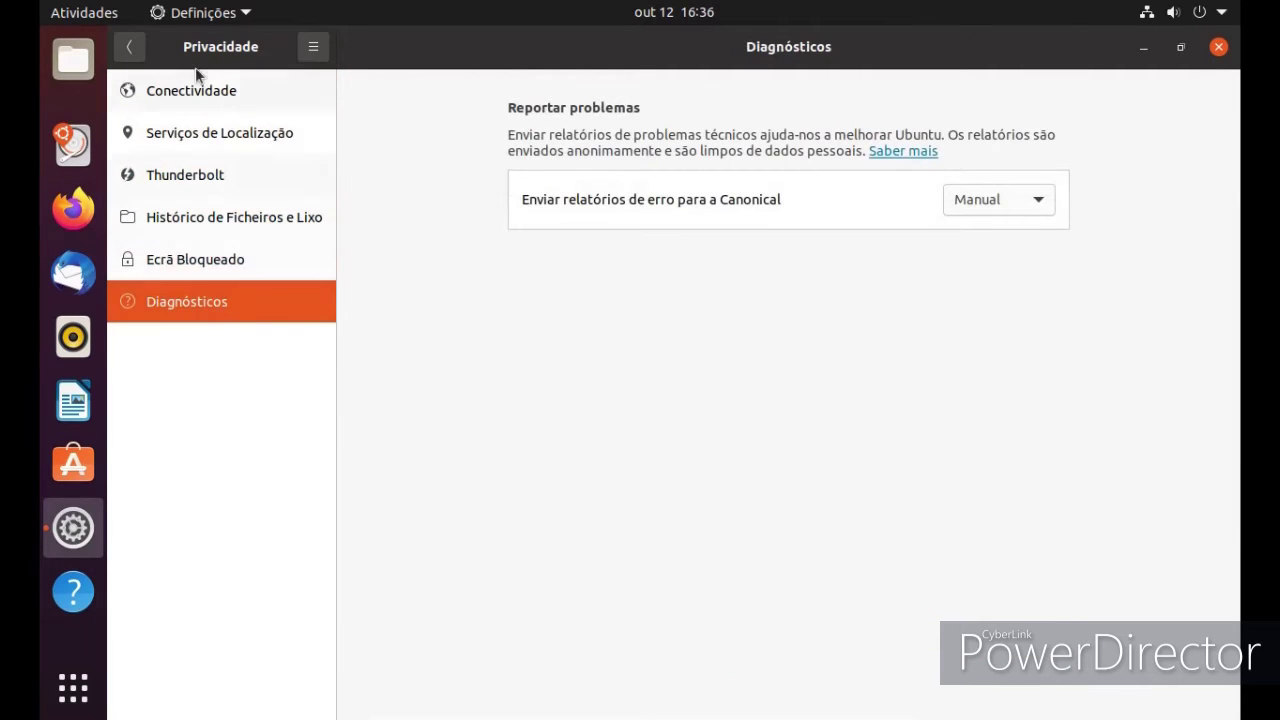
Leave the privacy settings, try the wooden bridge wallpaper, and set the grey cat picture as the desktop background
click(128, 48)
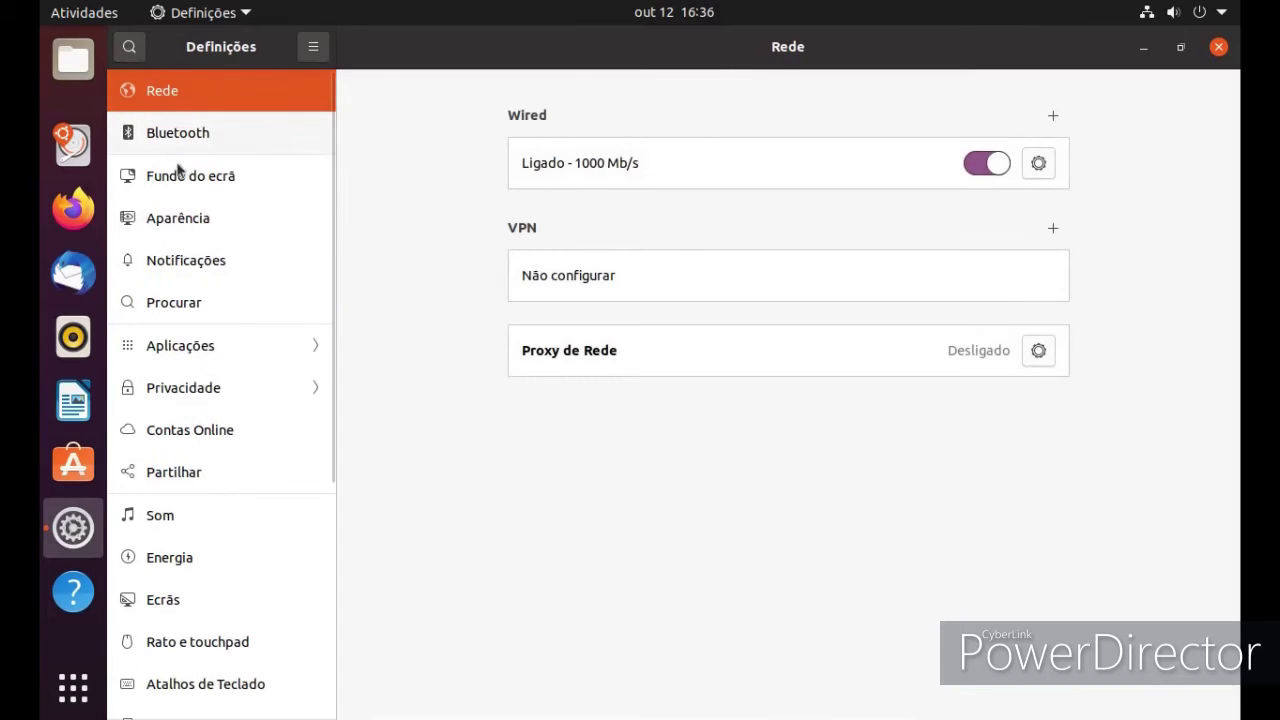
click(184, 182)
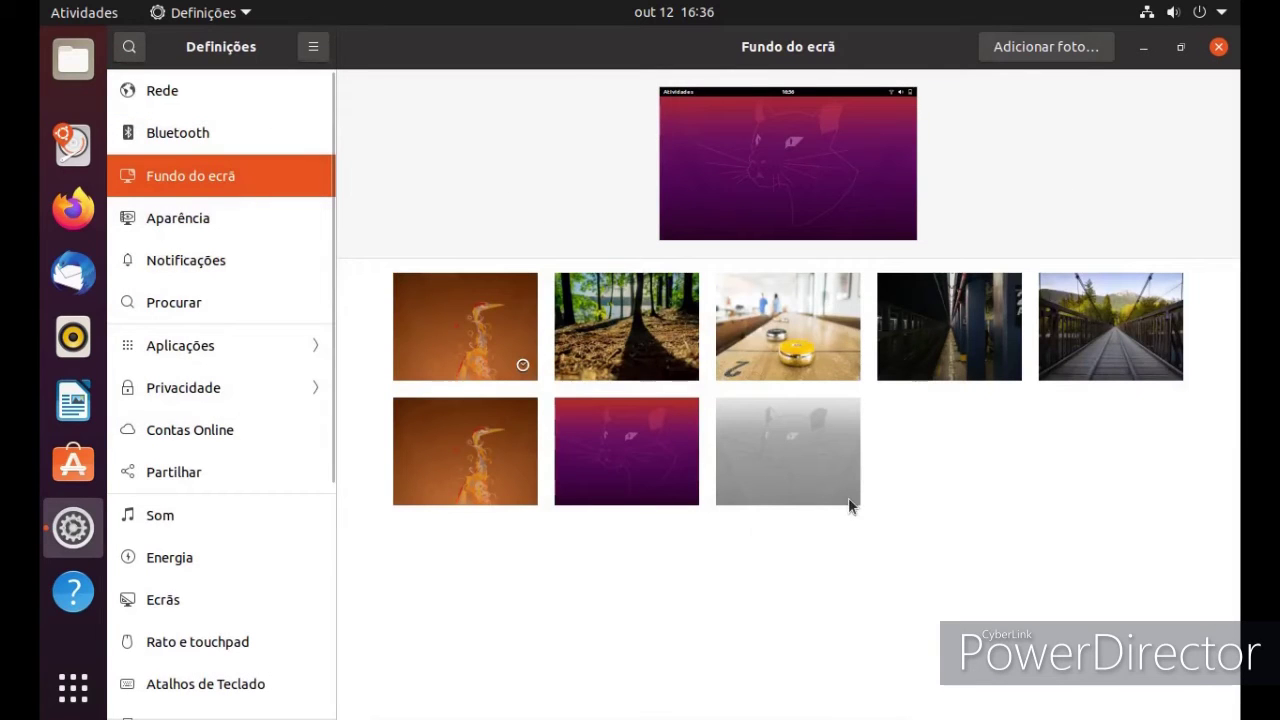
click(1125, 372)
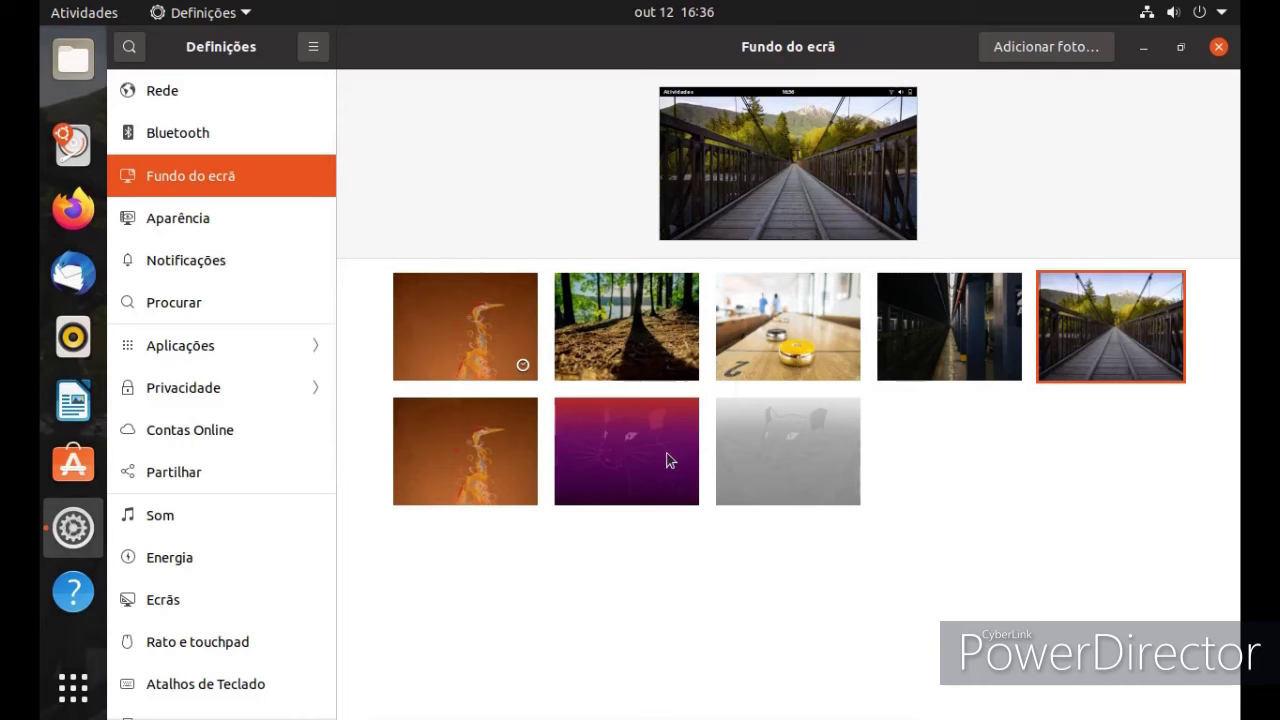
click(723, 458)
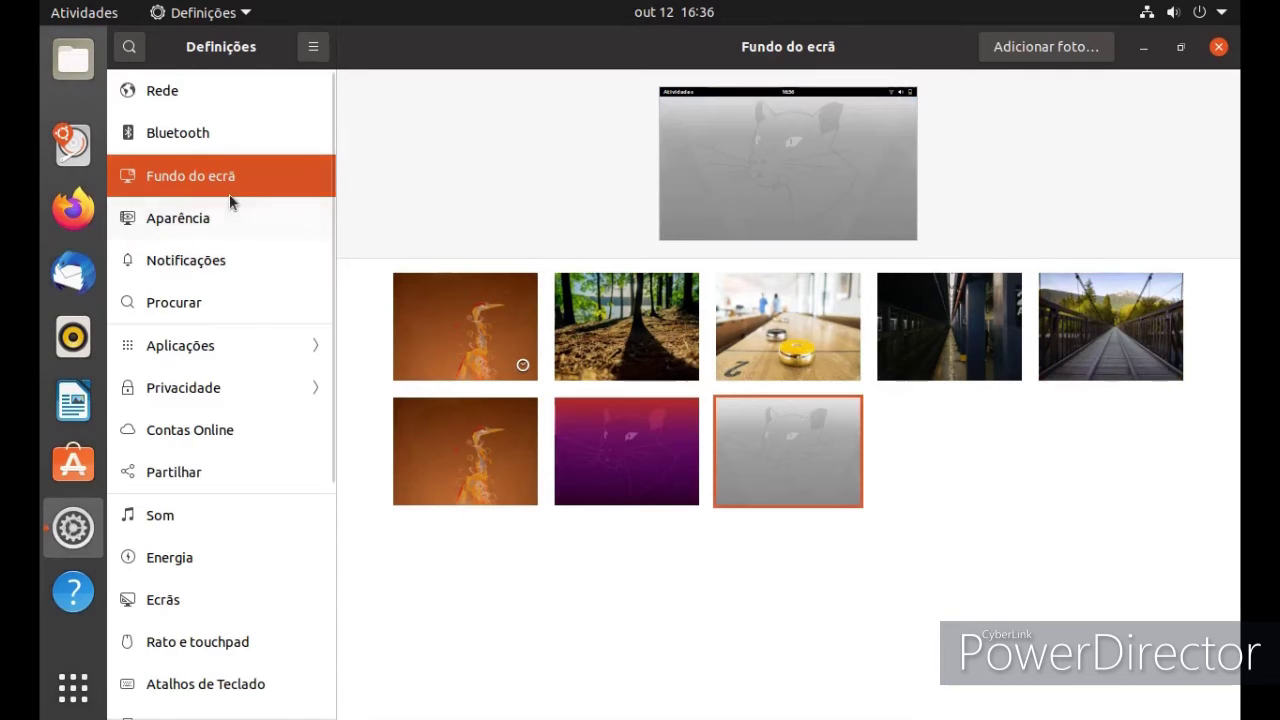
Set the window colour to Escuro and turn automatic hiding of the dock on and off again
click(229, 228)
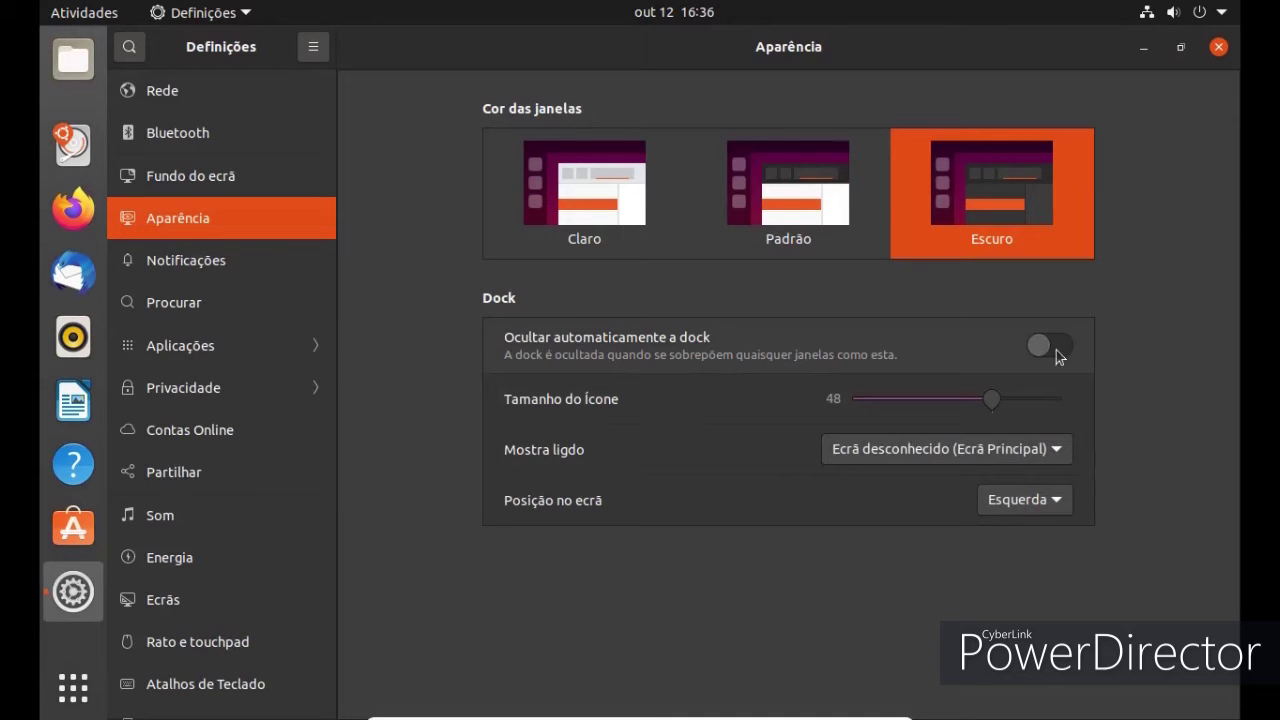
click(1050, 347)
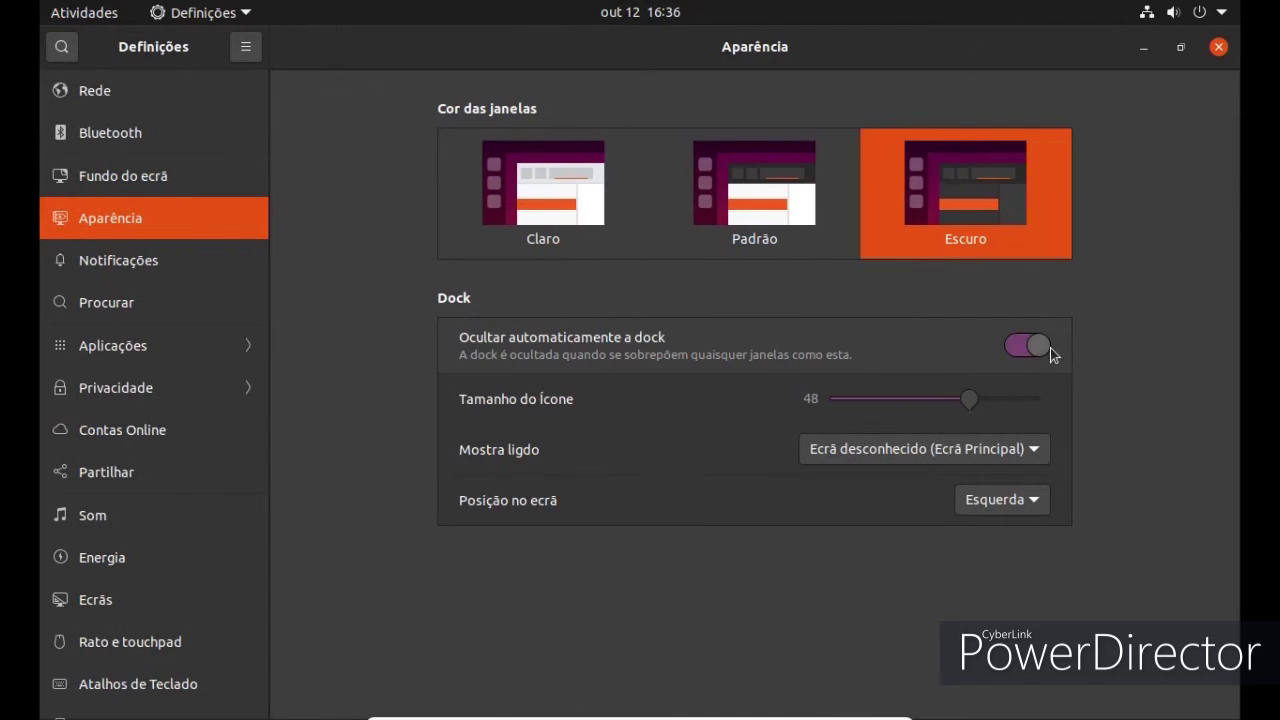
click(1035, 350)
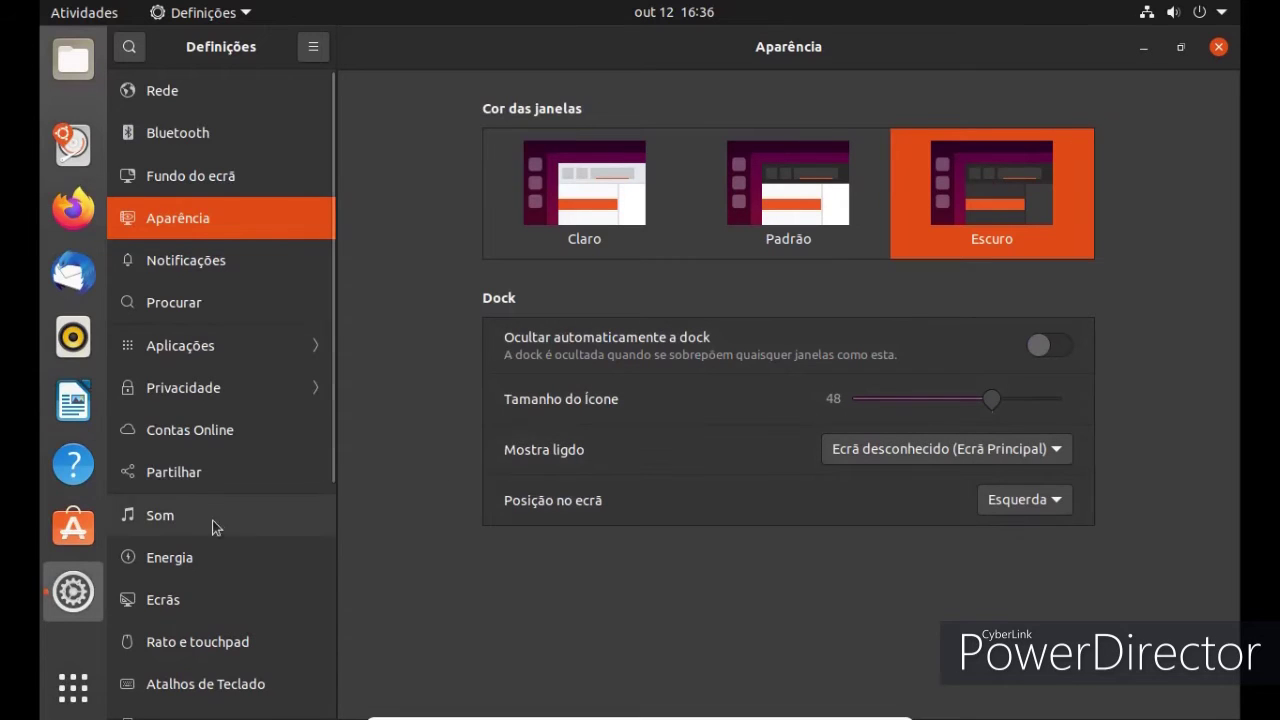
Open the Captura de ecrã utility from the Utilitários group of the installed applications
click(72, 692)
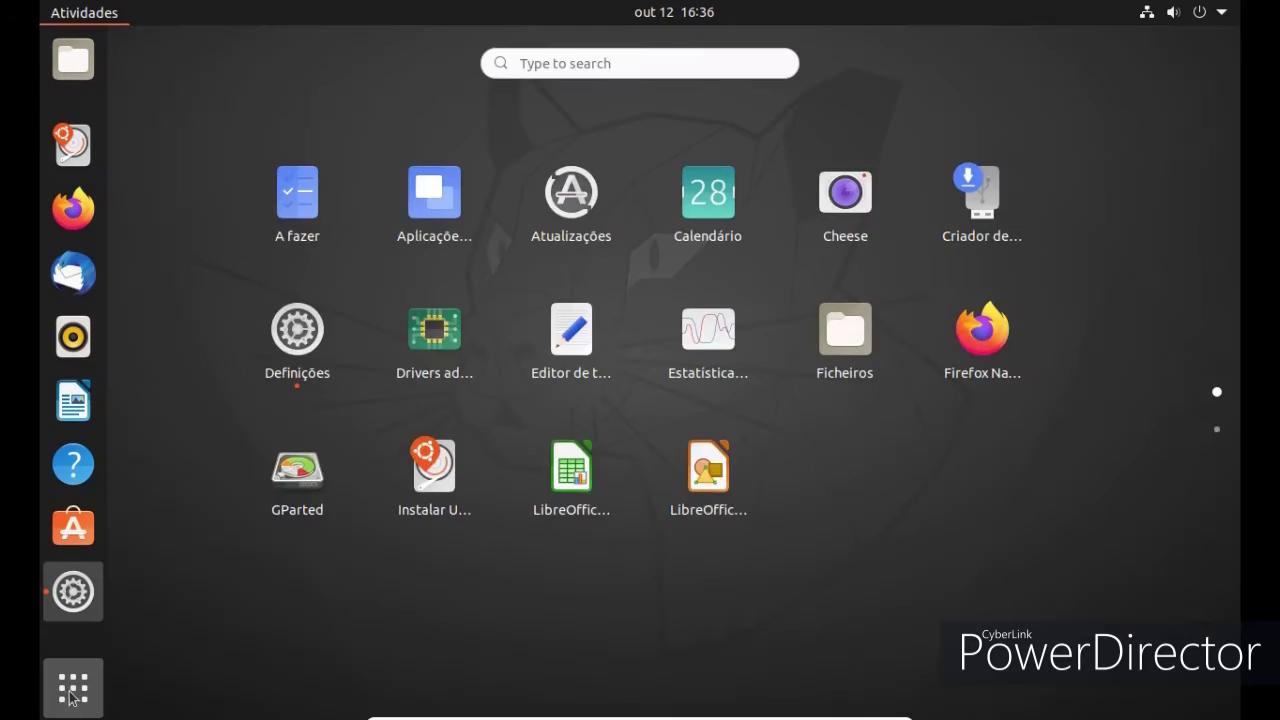
scroll(563, 365, down, 1)
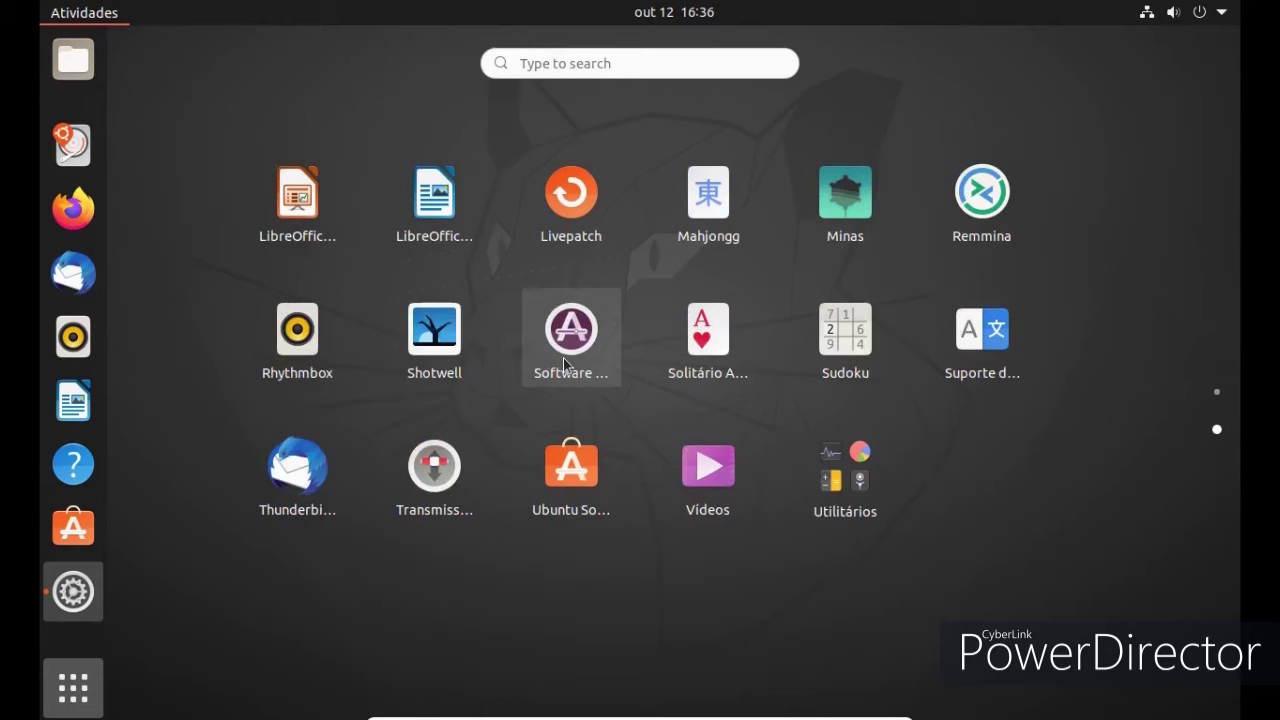
click(807, 484)
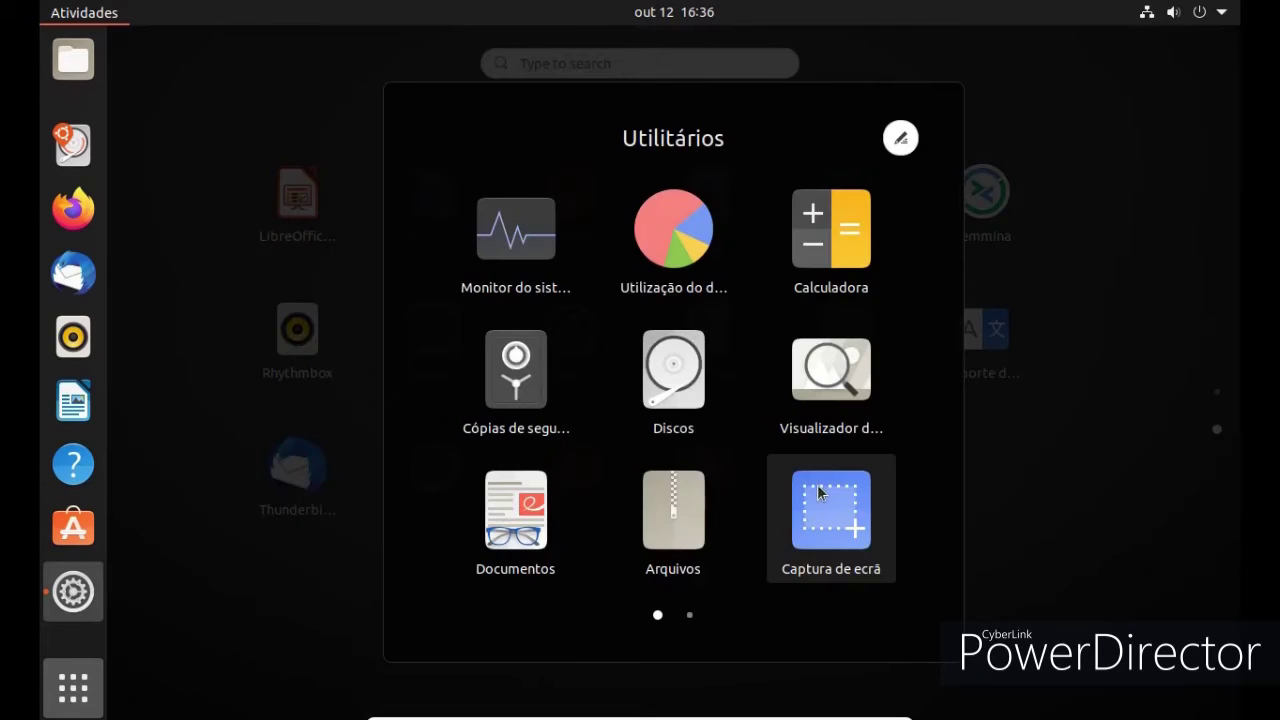
click(783, 555)
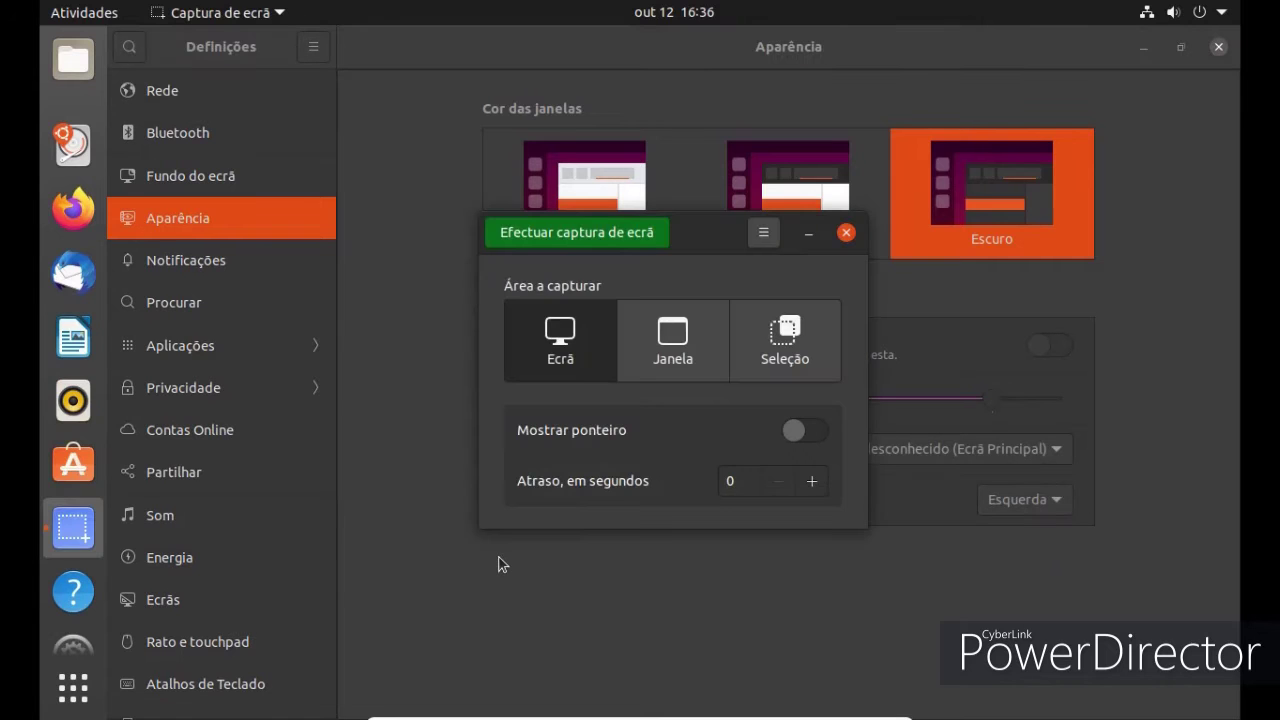
Capture a selected area around the dock's "Mostra ligdo" label and save the screenshot in the Imagens folder
click(765, 360)
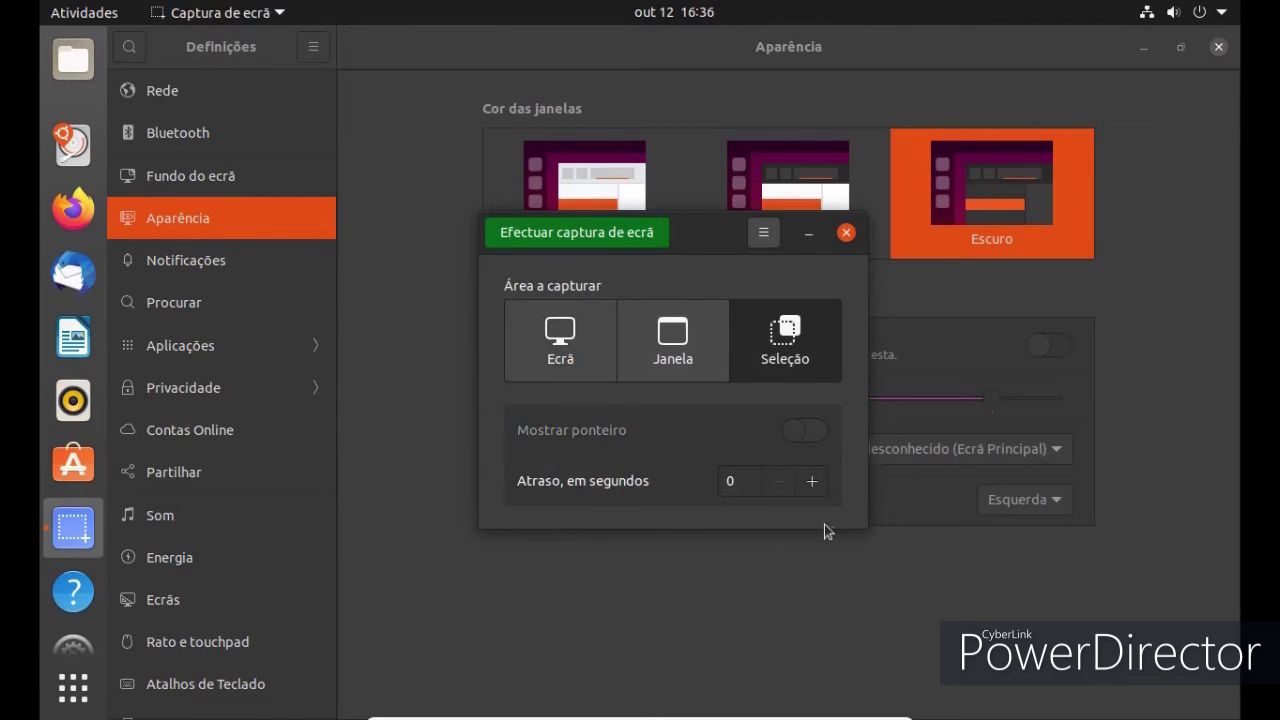
click(559, 240)
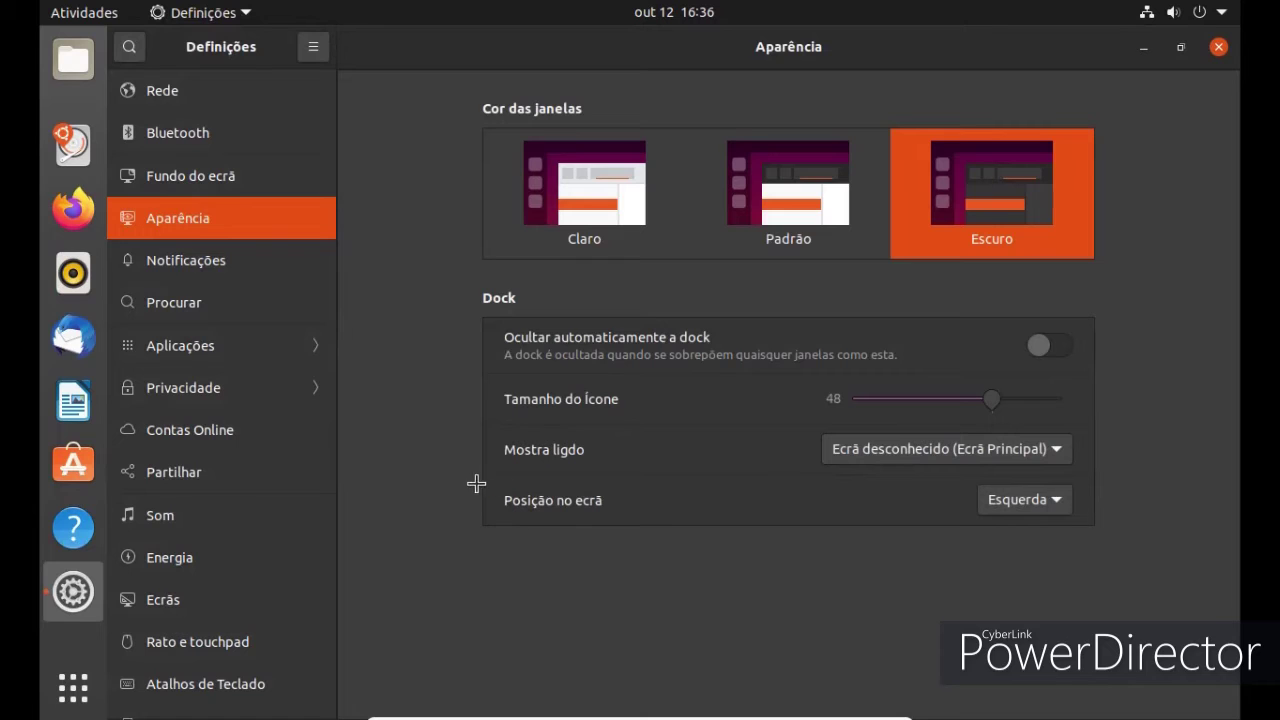
drag(438, 469, 748, 433)
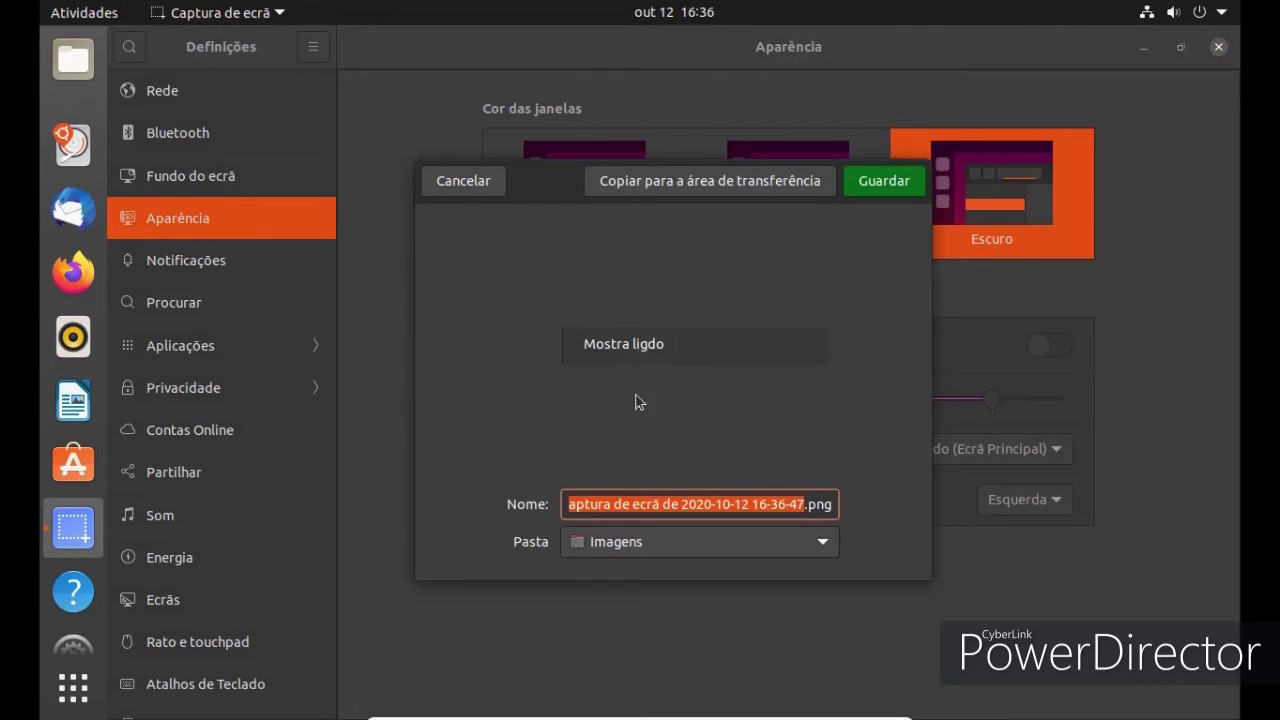
click(864, 185)
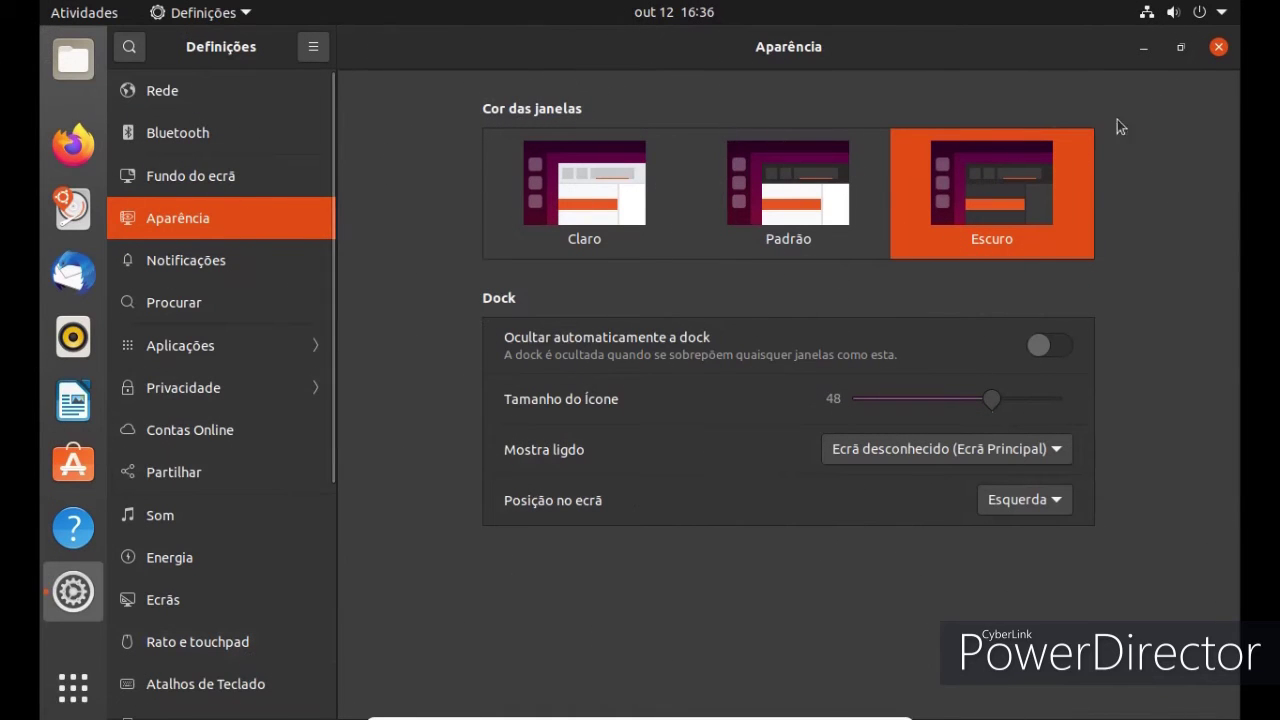
Try Todos os ecrãs for where the dock is shown and return to Ecrã desconhecido (Ecrã Principal)
click(849, 458)
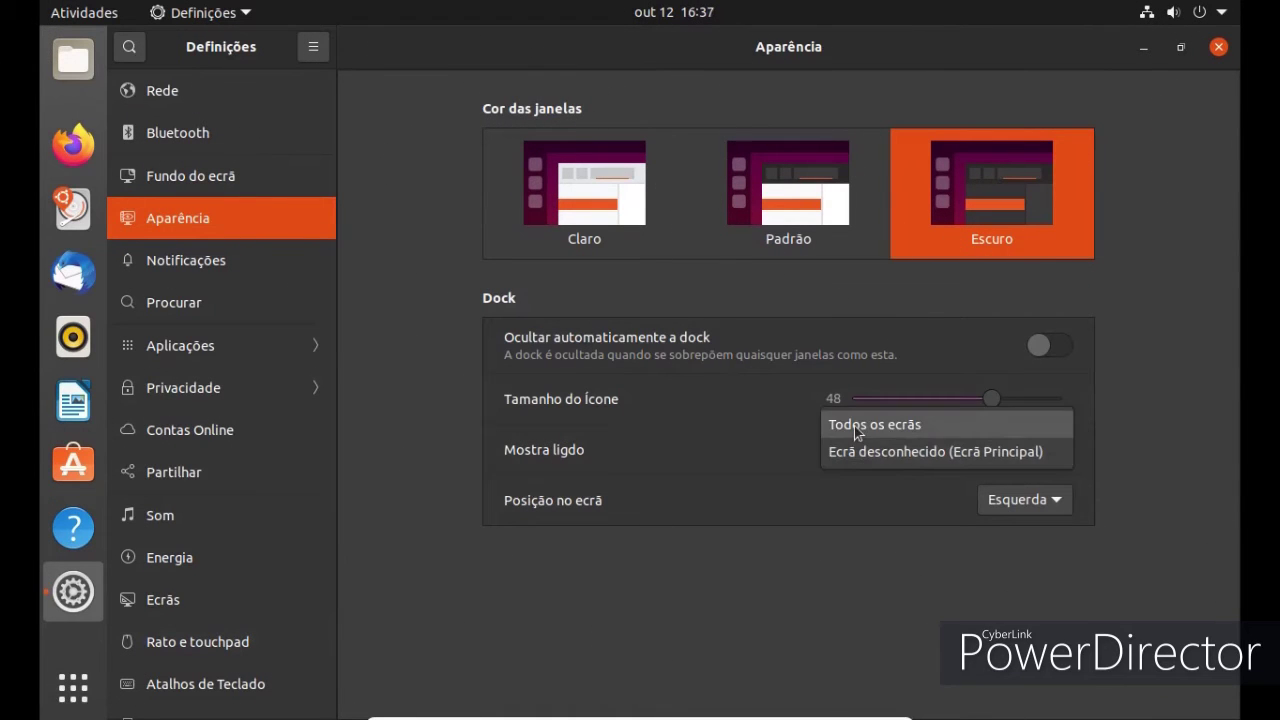
click(855, 428)
click(853, 450)
click(848, 487)
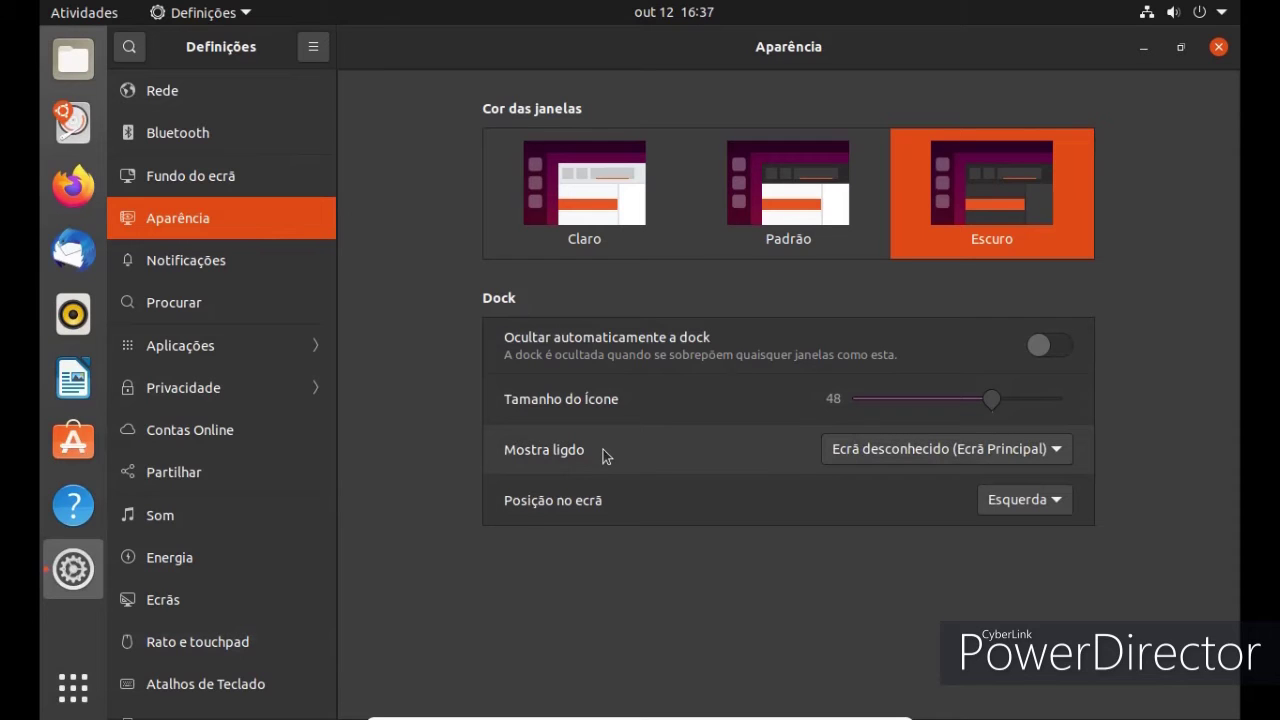
Find the saved screenshot in the Imagens folder of the file manager and open it in the image viewer
click(72, 62)
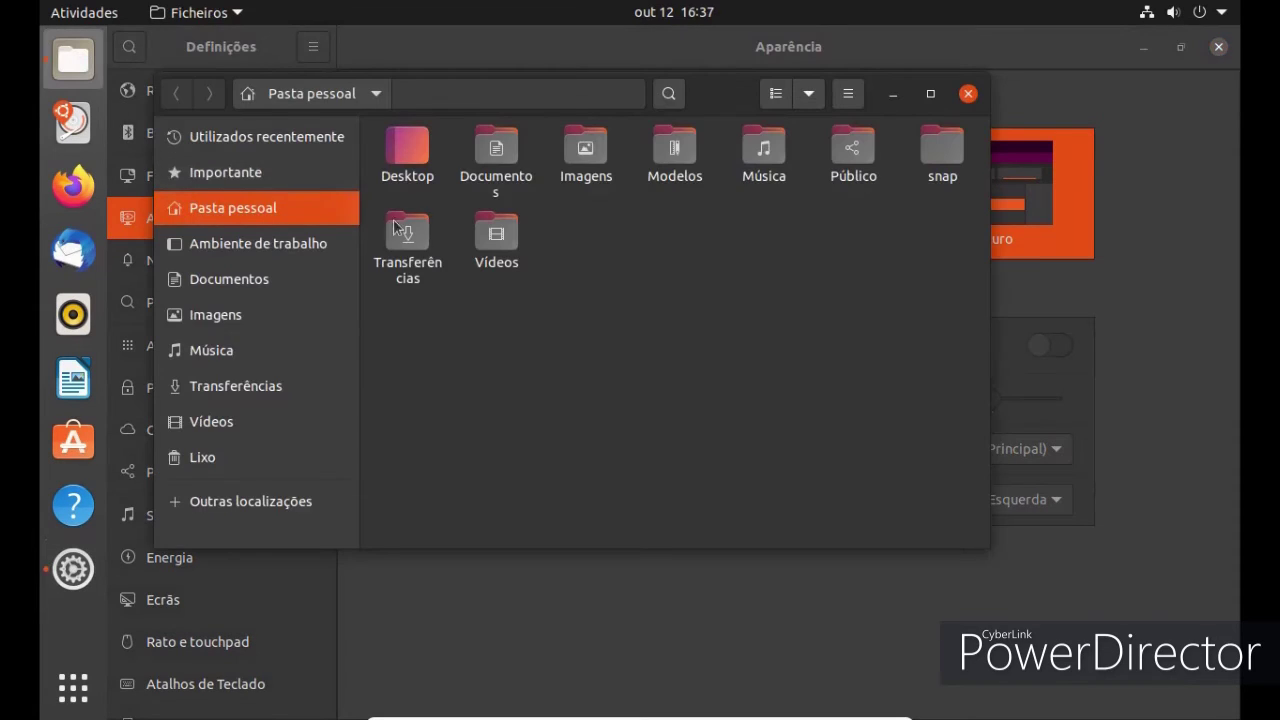
click(242, 318)
click(428, 203)
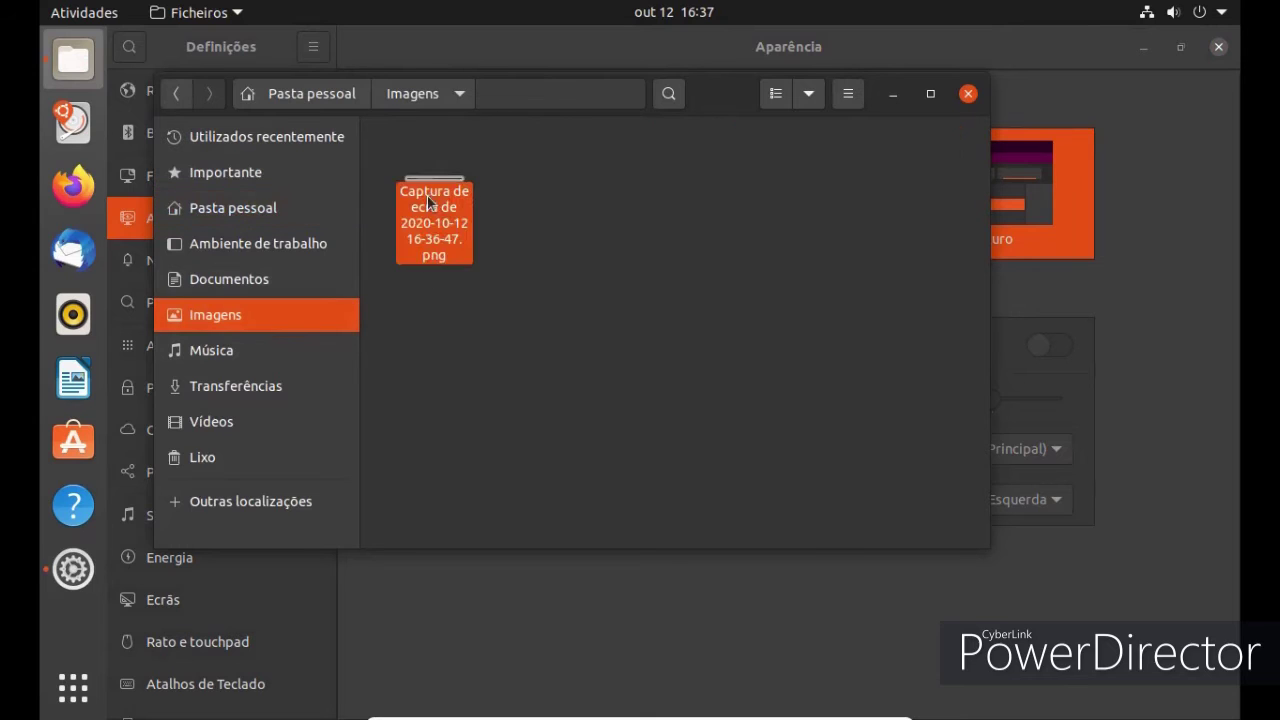
double_click(428, 203)
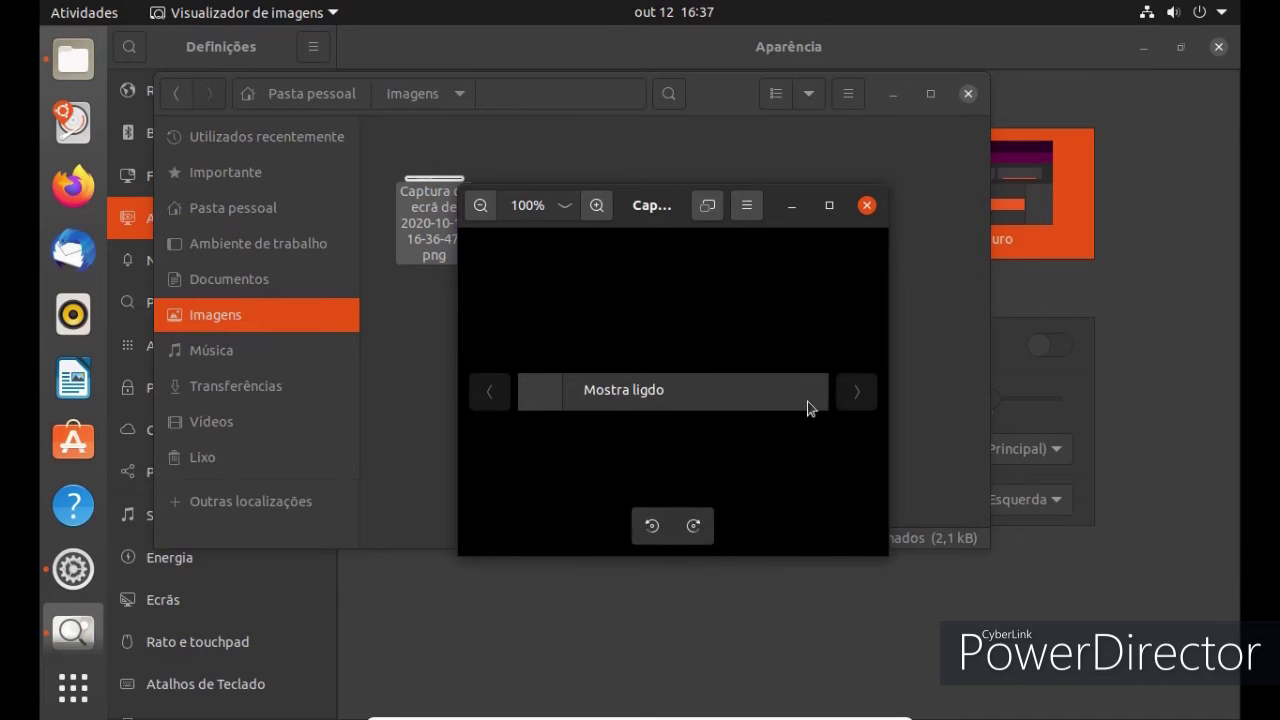
Open the screenshot from the image viewer with the Shotwell photo viewer (Visualizador de fotografias Shorwell)
right_click(669, 410)
click(700, 417)
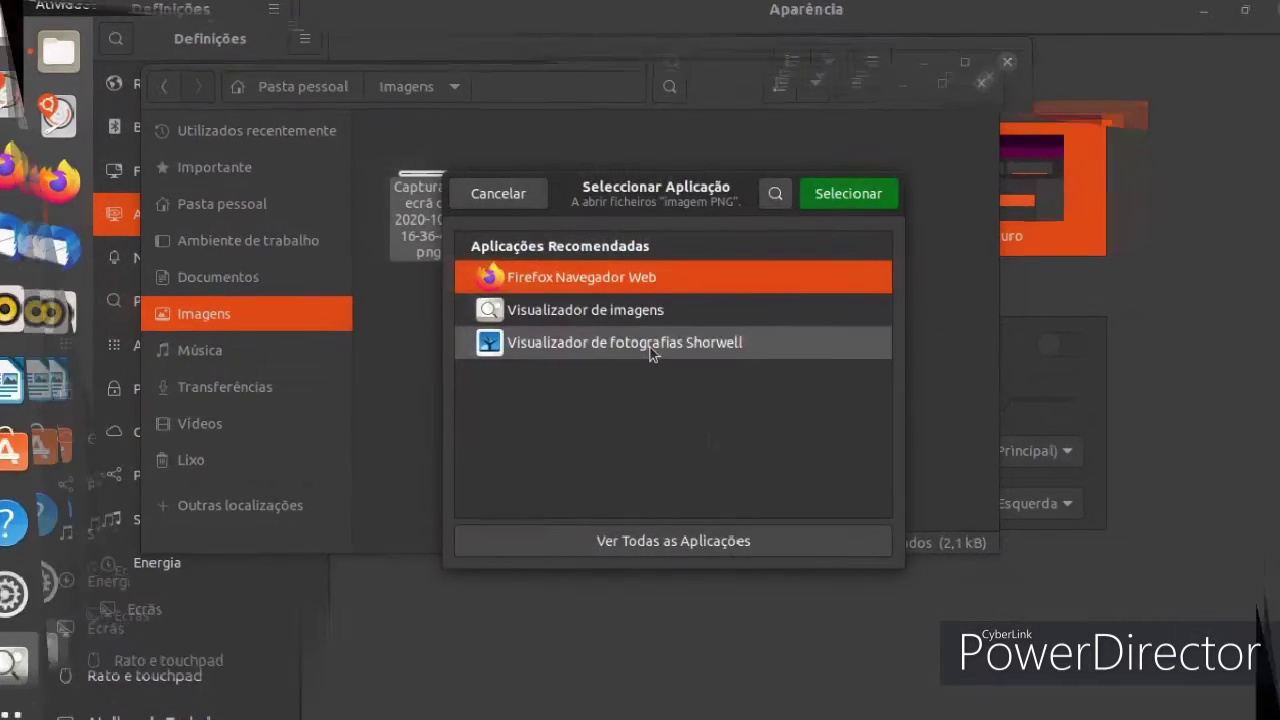
click(650, 347)
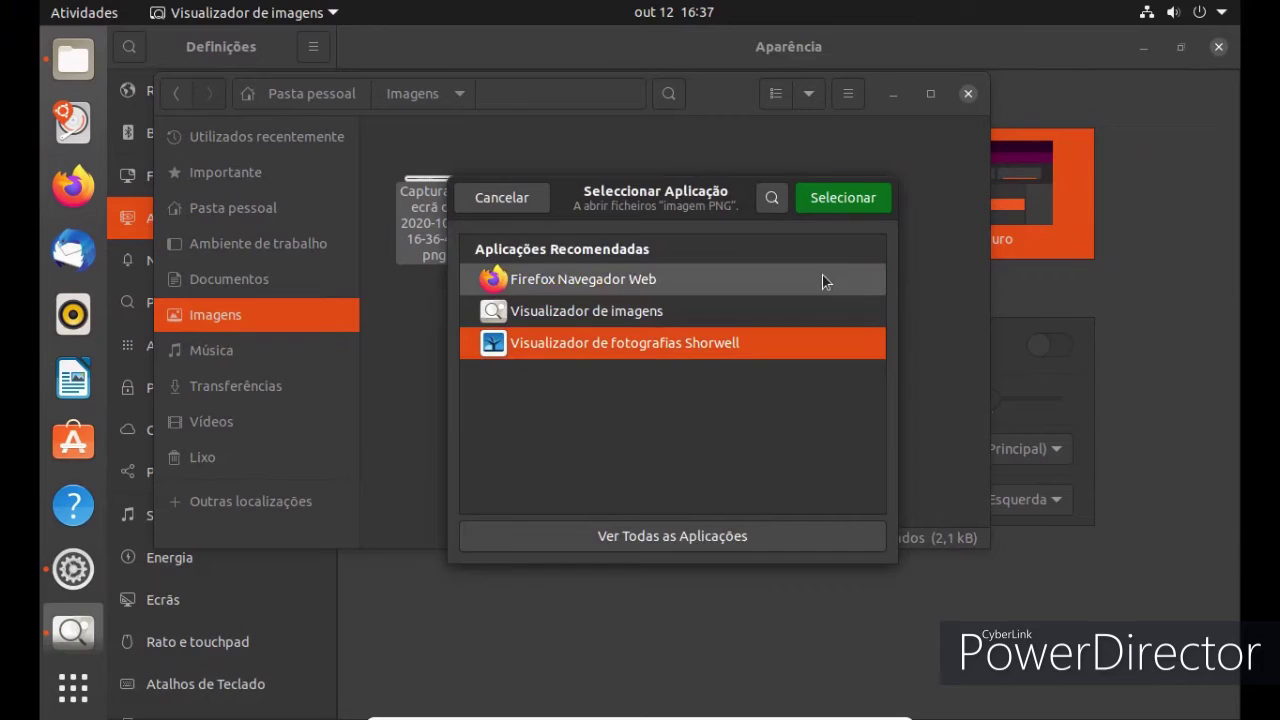
click(820, 205)
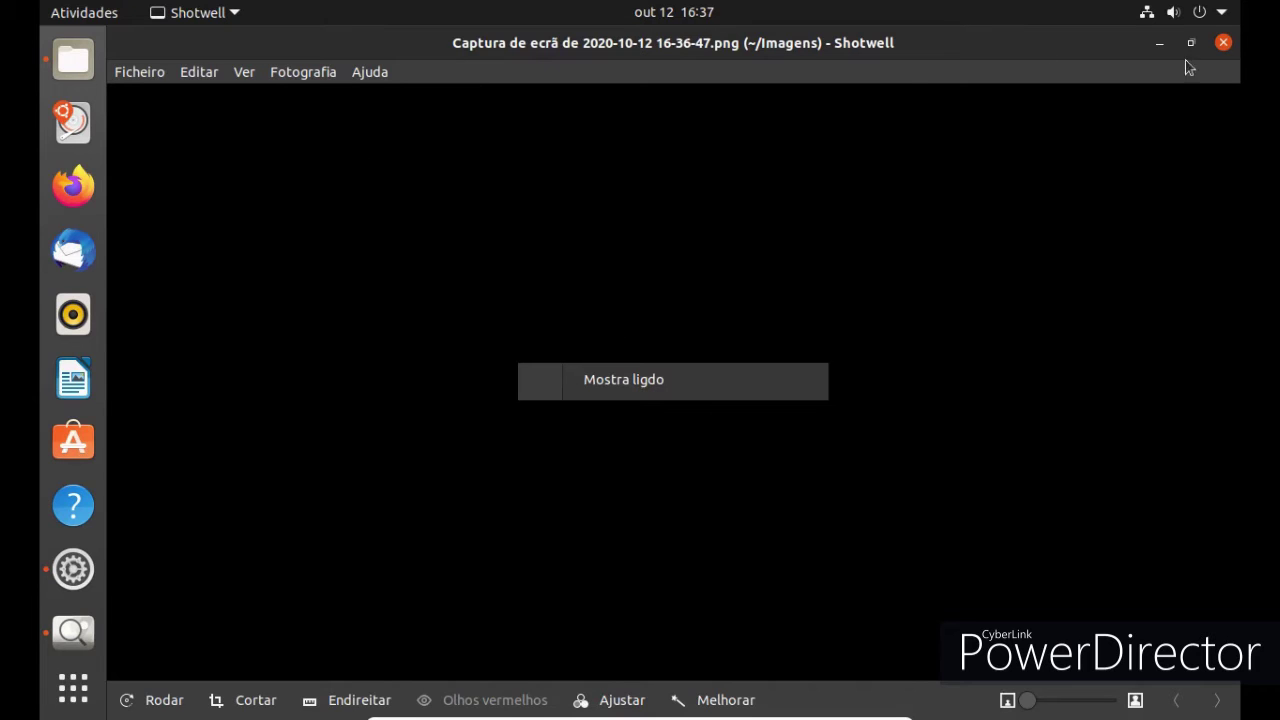
Close Shotwell, the image viewer, the file manager and the settings to return to the desktop
click(1222, 44)
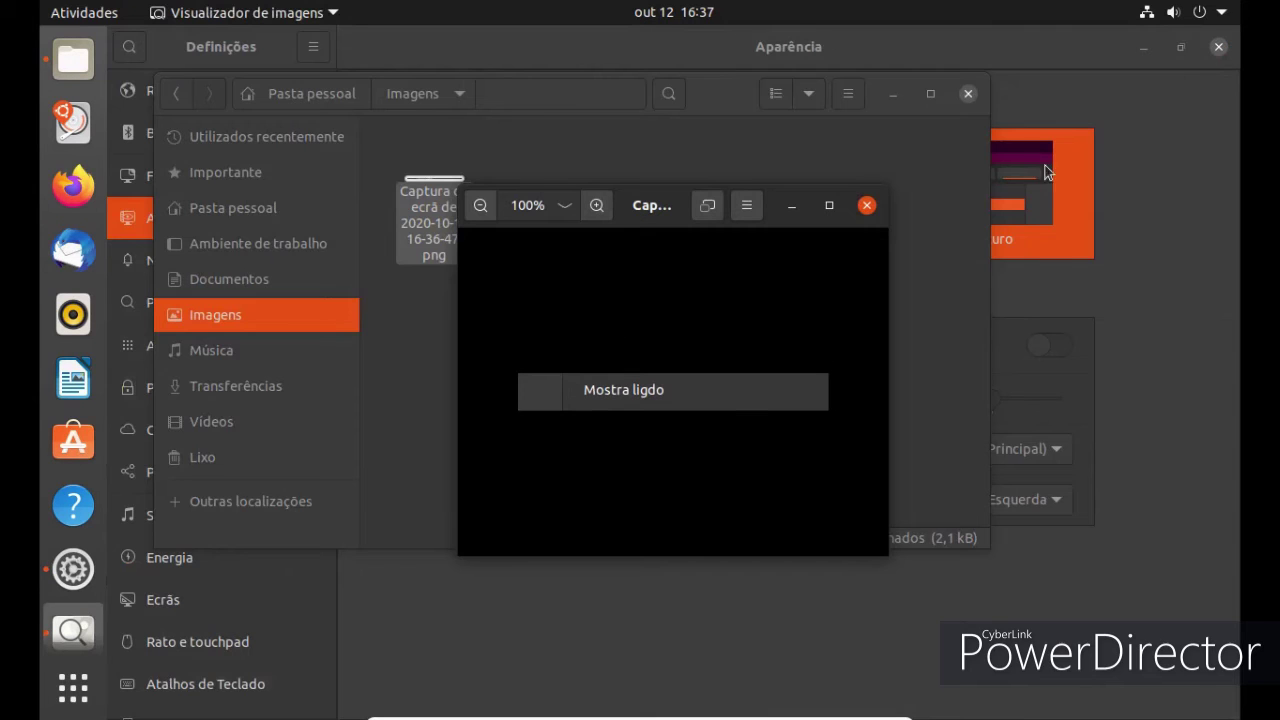
click(866, 205)
click(968, 94)
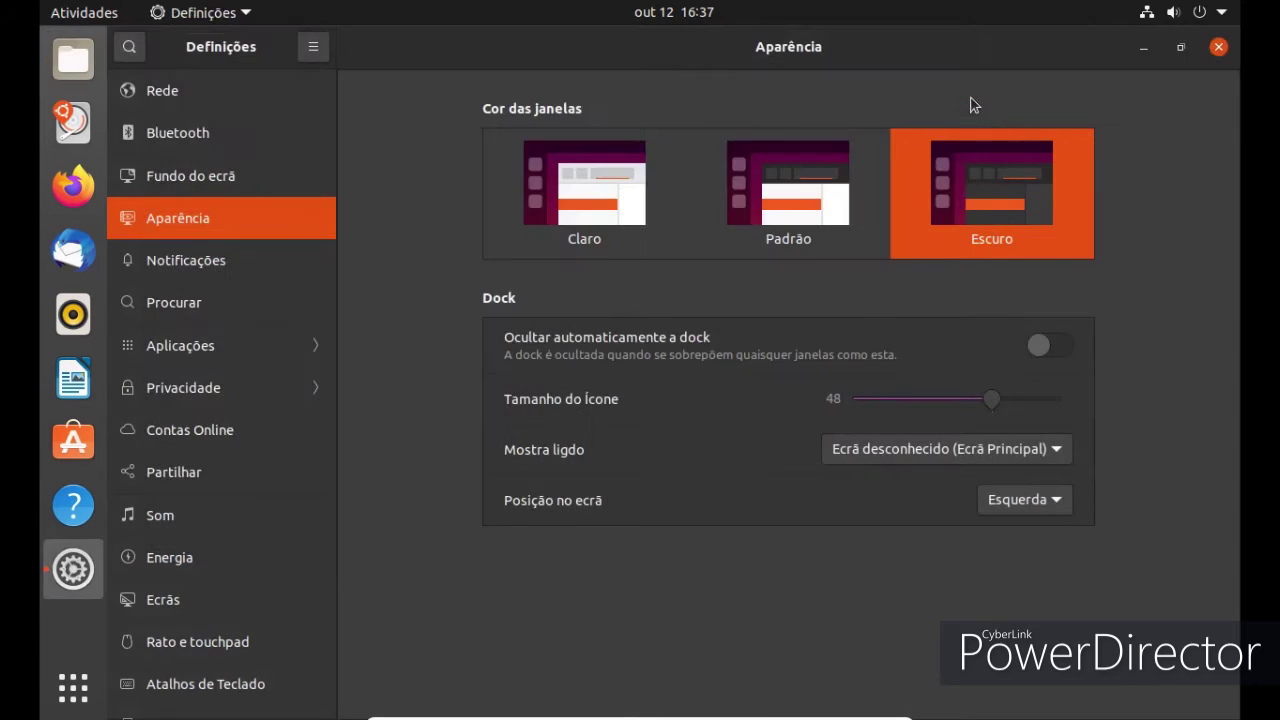
click(1218, 46)
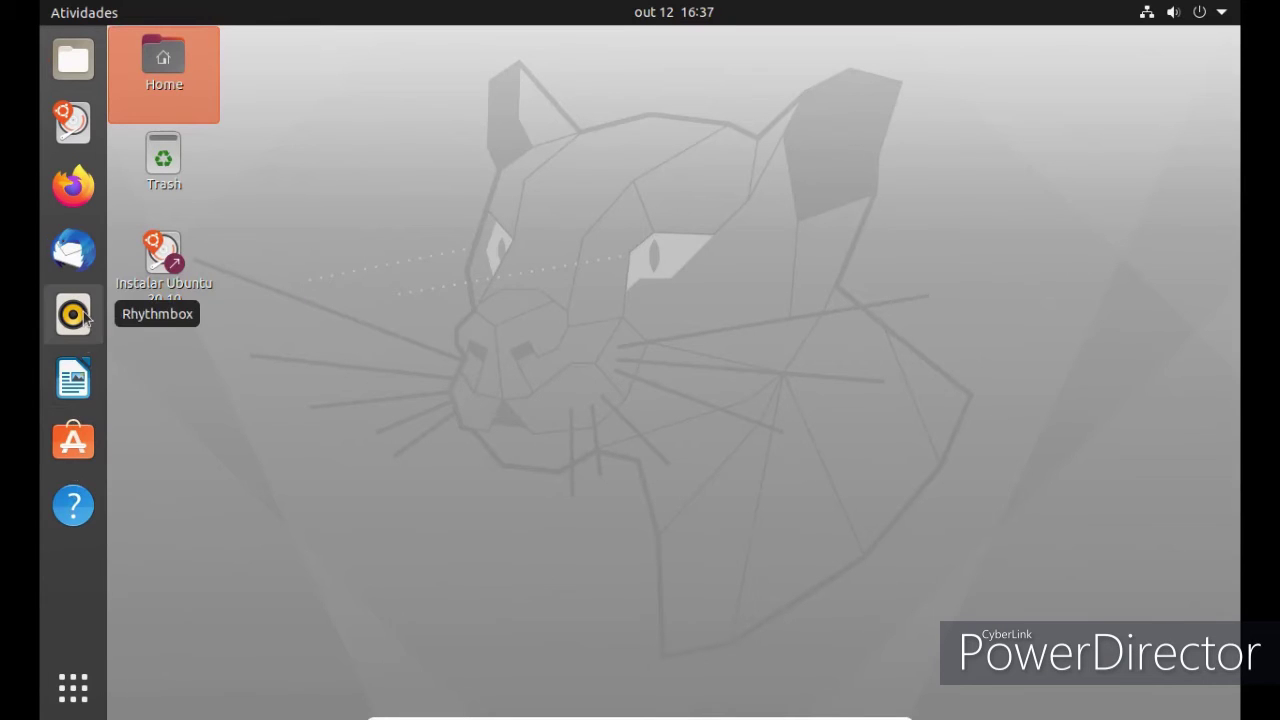
Start LibreOffice Writer with a blank document and look through its Editar and Ficheiro commands
click(88, 374)
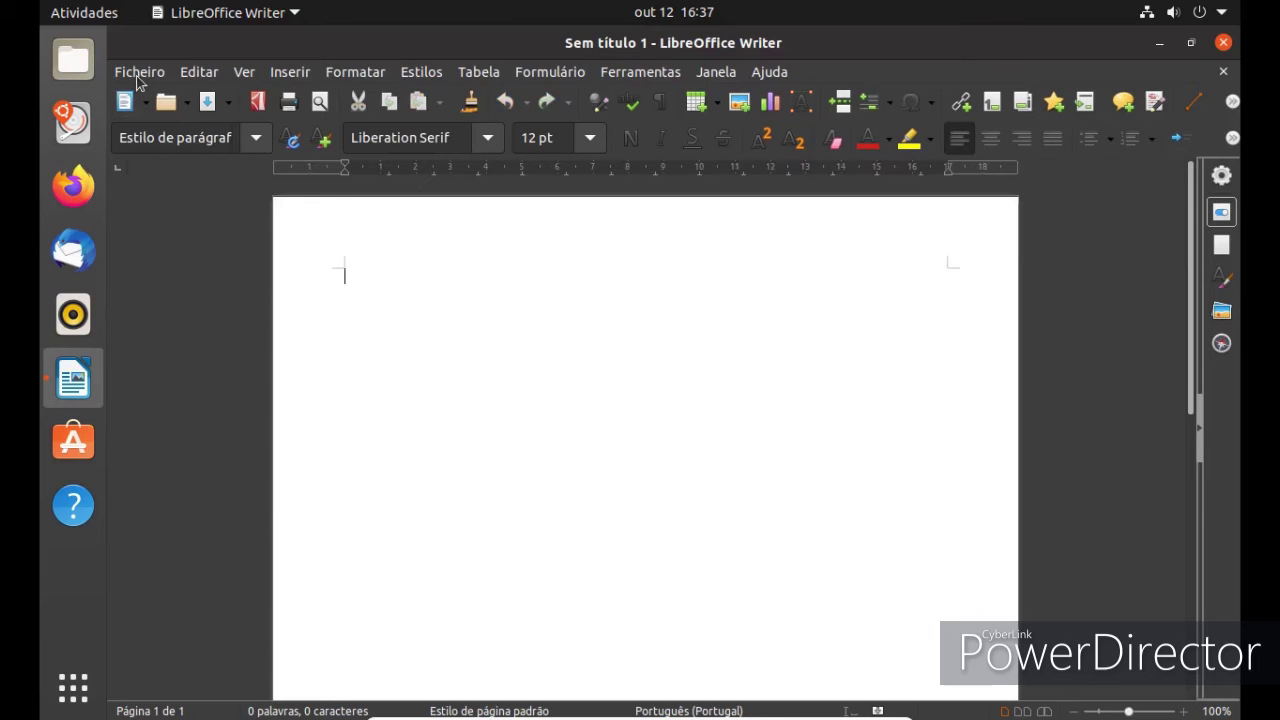
click(205, 75)
click(205, 75)
click(245, 74)
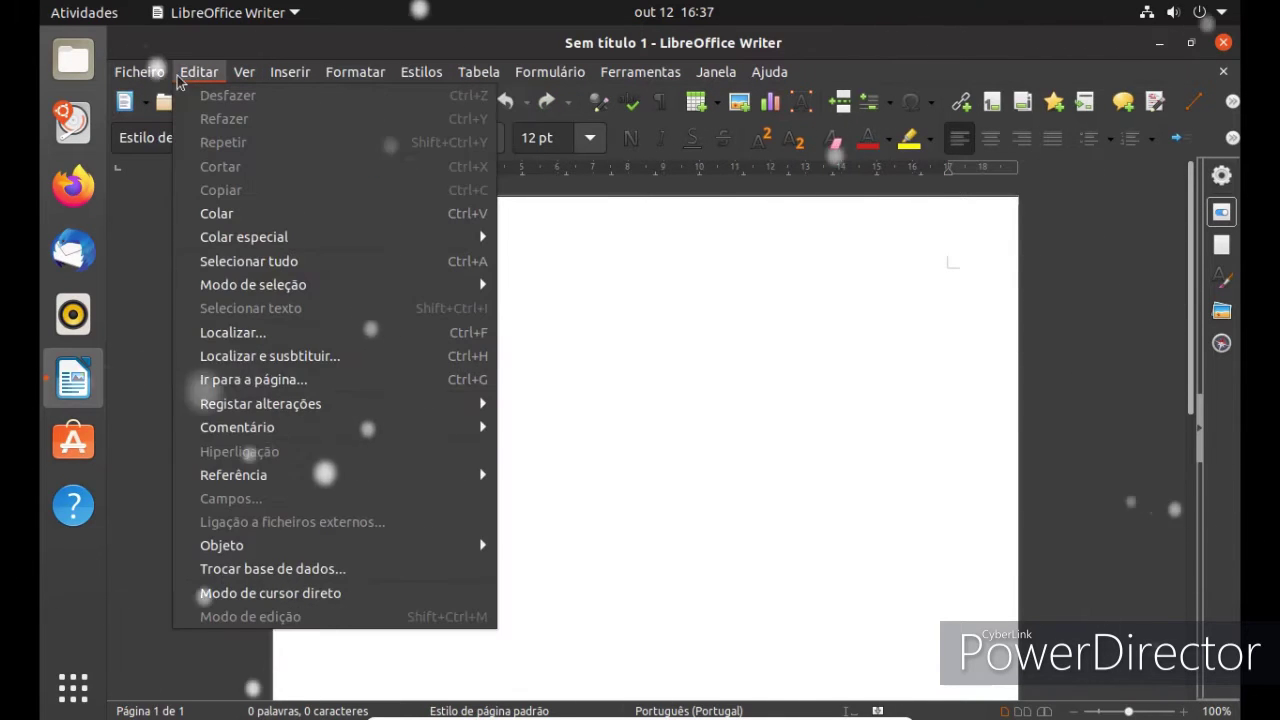
mouse_move(145, 78)
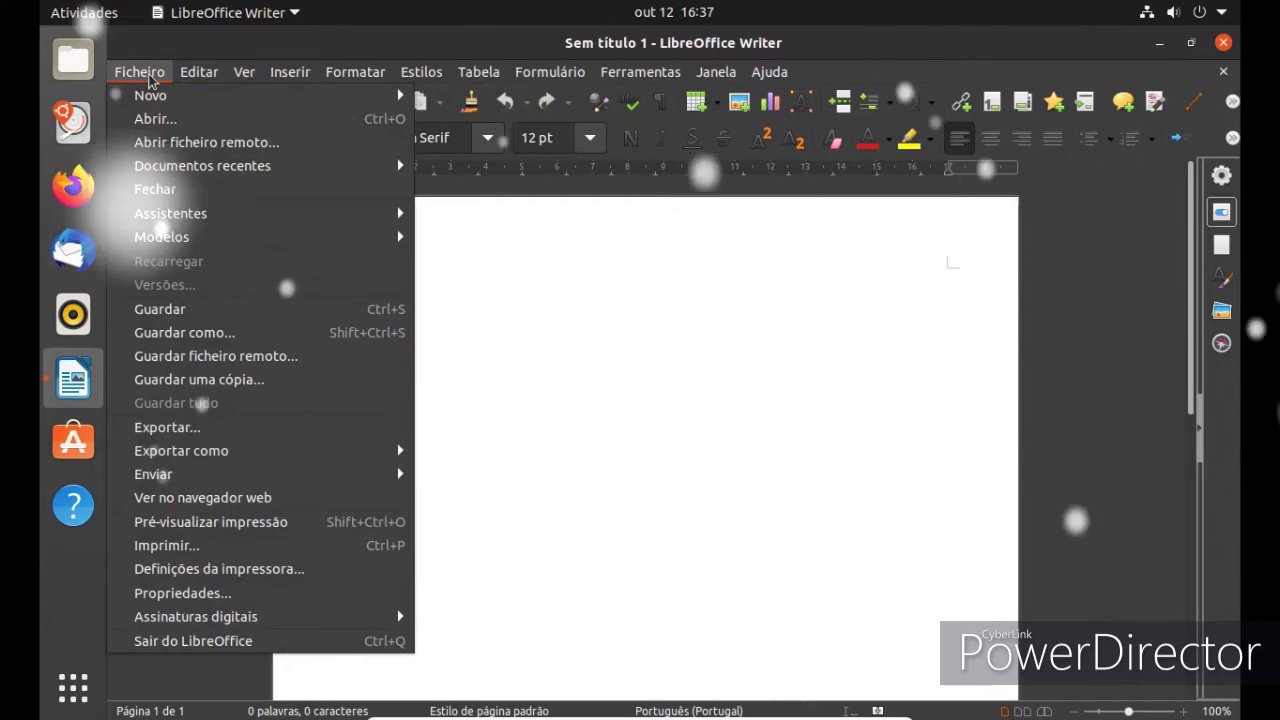
Insert the saved screenshot from the Imagens folder into the document and move it slightly lower on the page
mouse_move(275, 80)
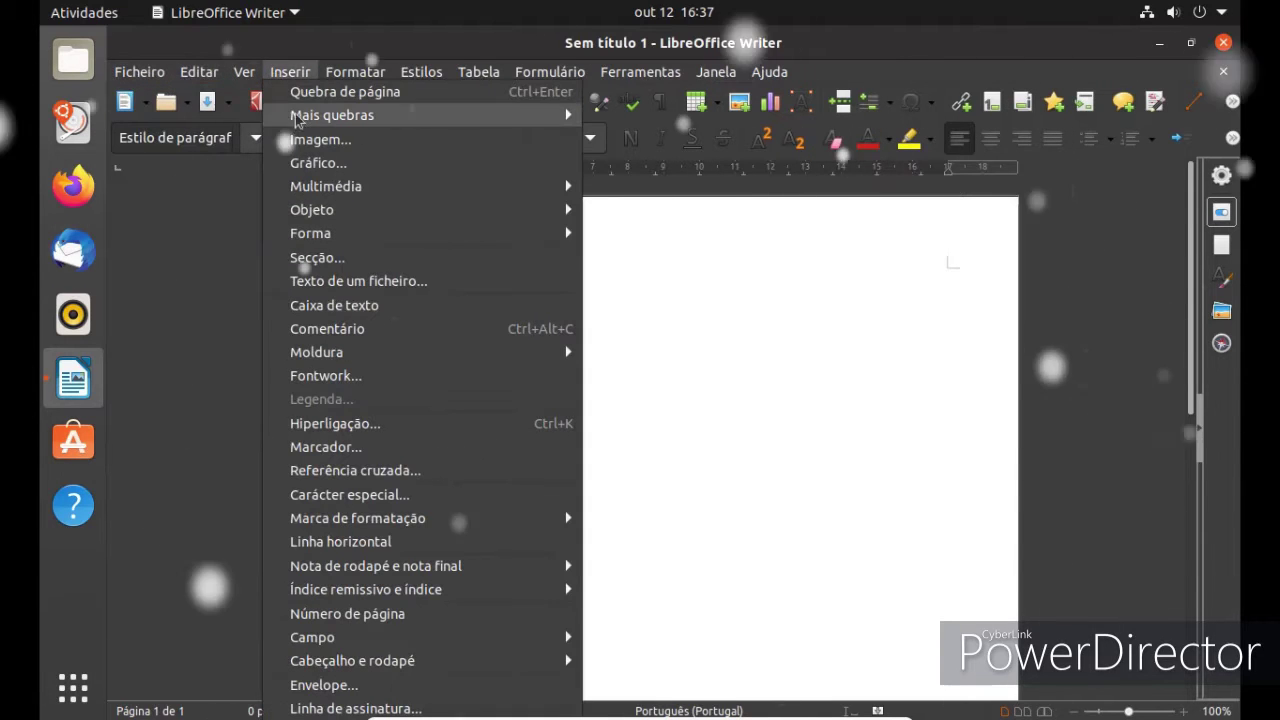
click(320, 139)
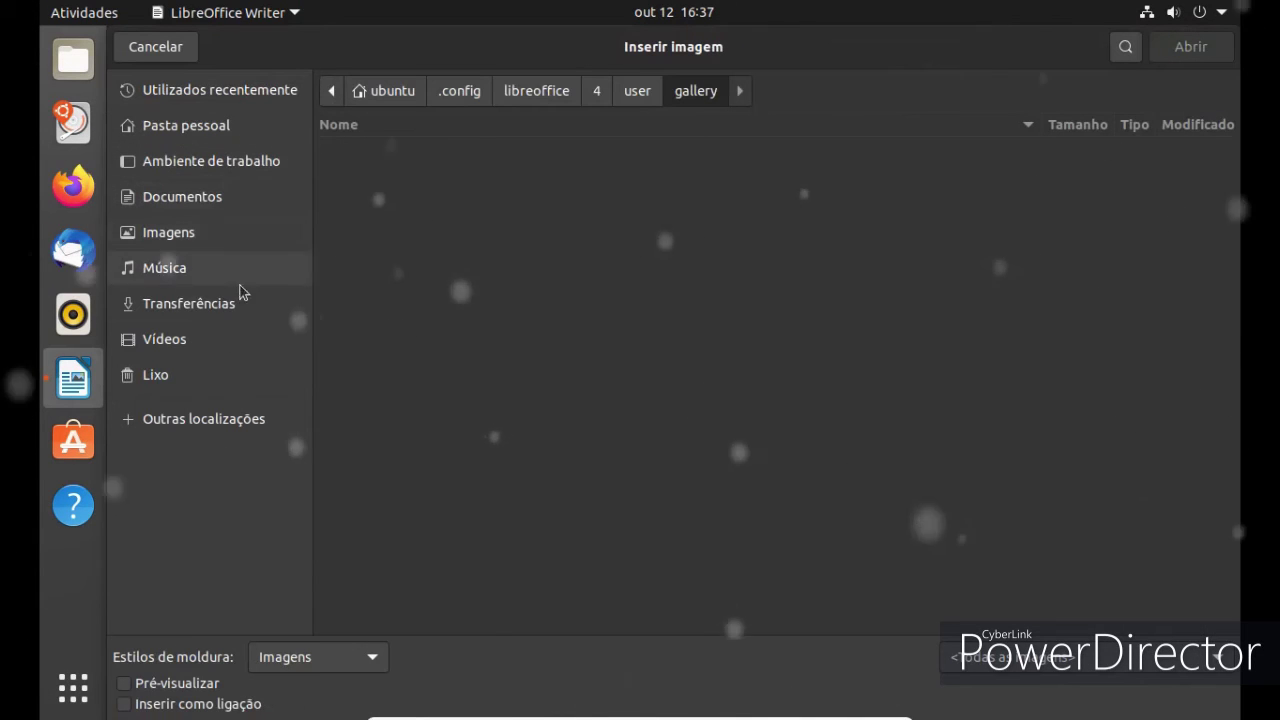
click(225, 303)
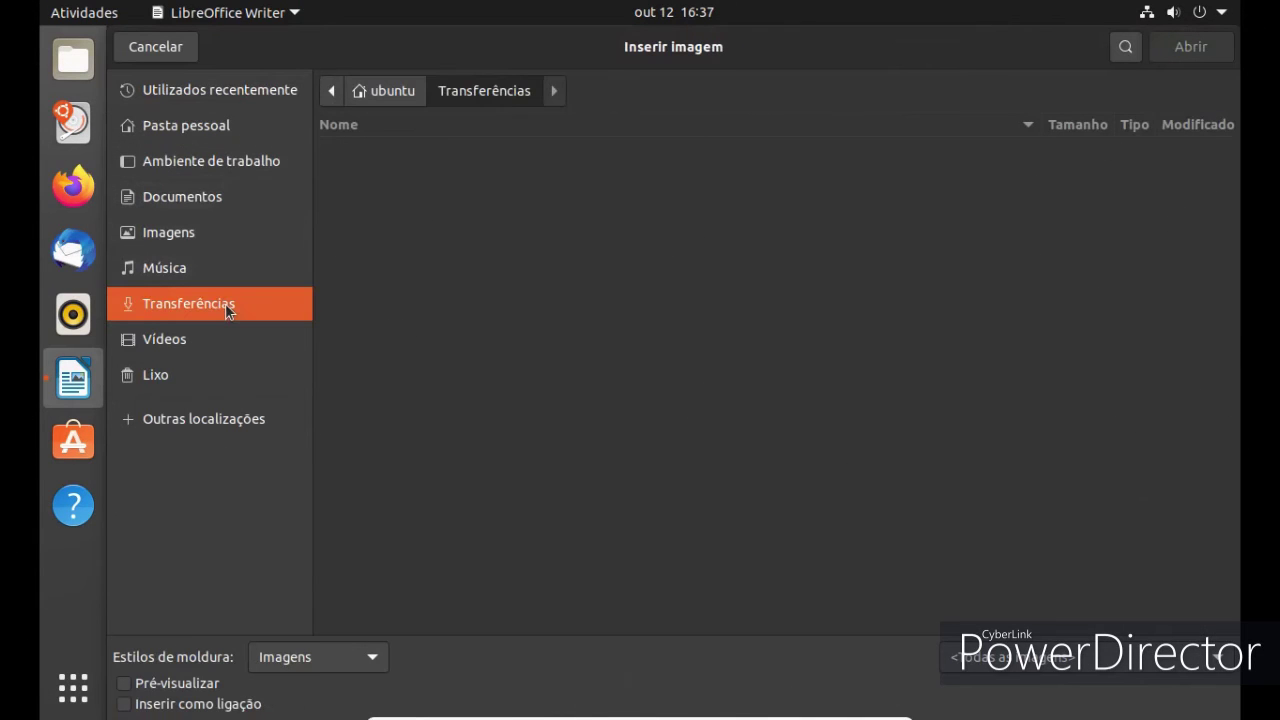
click(205, 163)
click(176, 236)
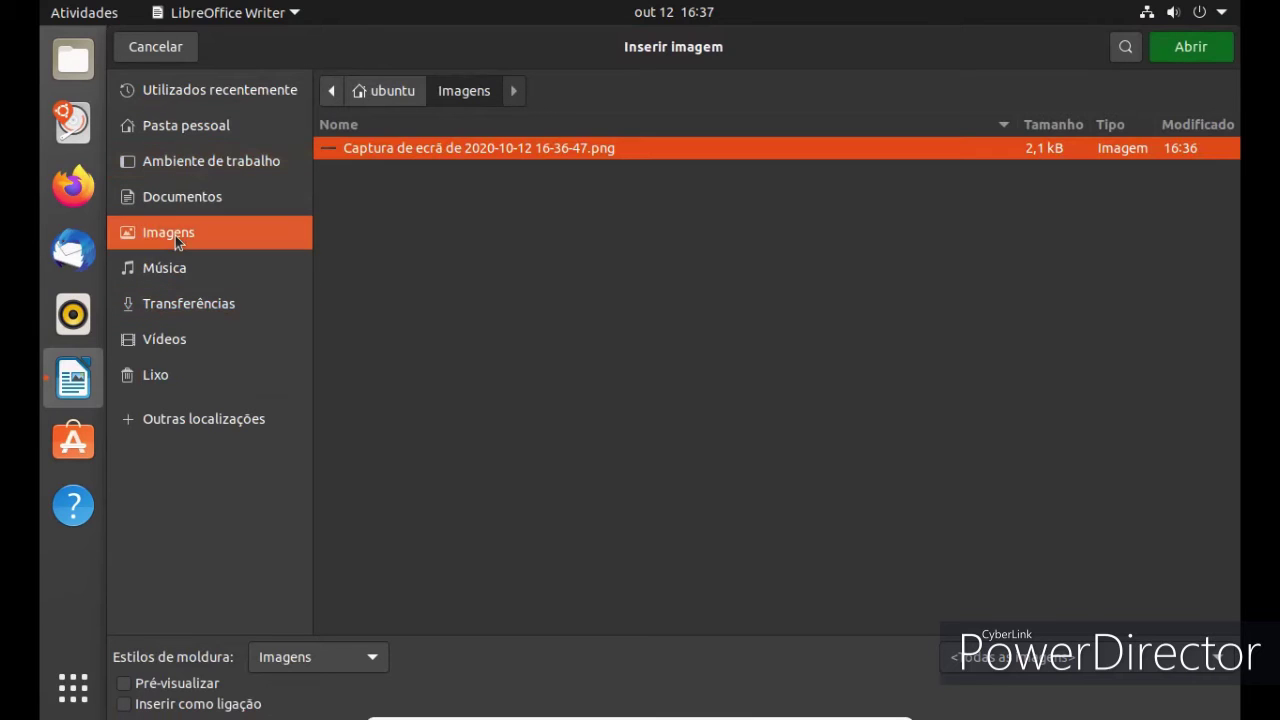
click(1190, 48)
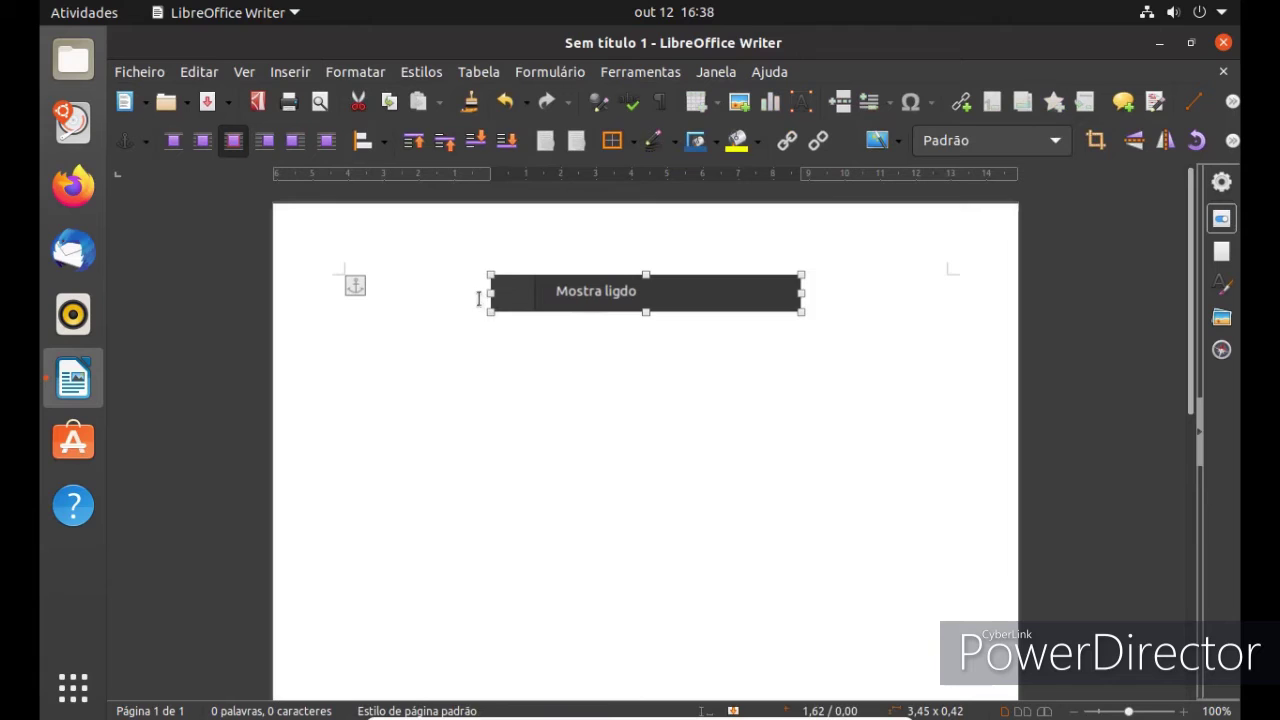
drag(501, 320, 492, 368)
click(491, 392)
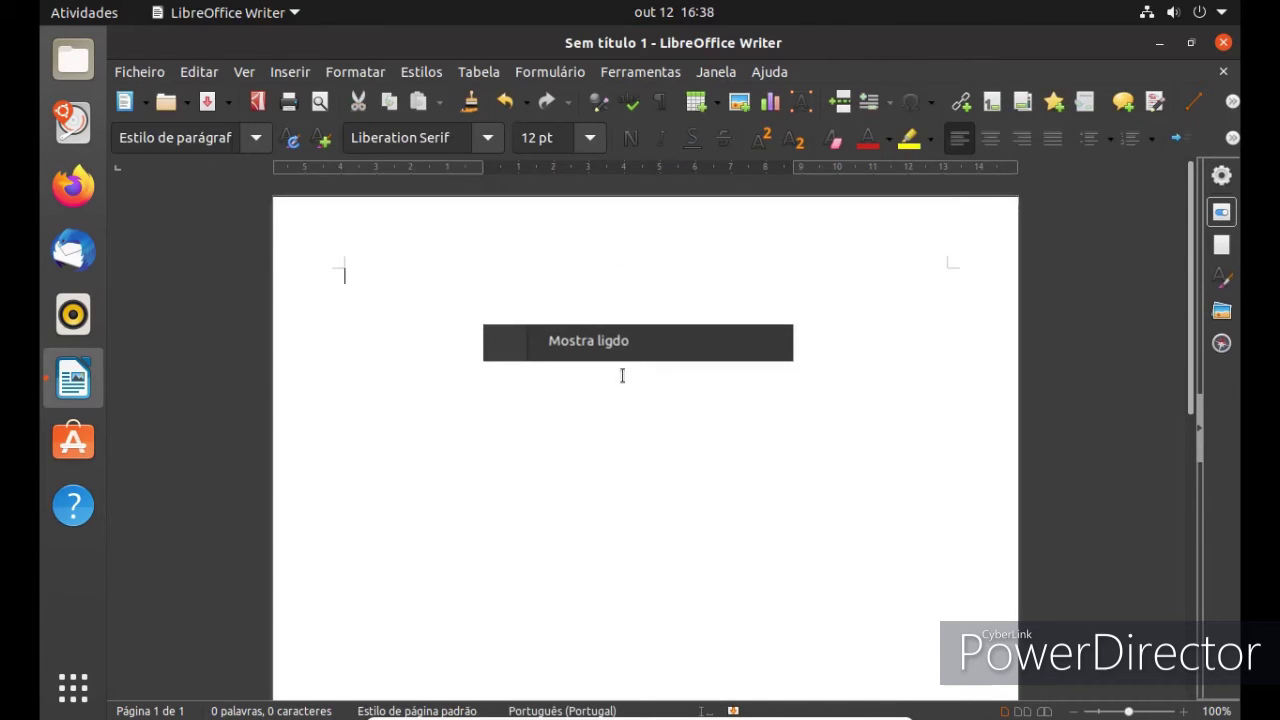
Write the line "Mostrar ligado correto" above the inserted screenshot
click(293, 74)
click(743, 268)
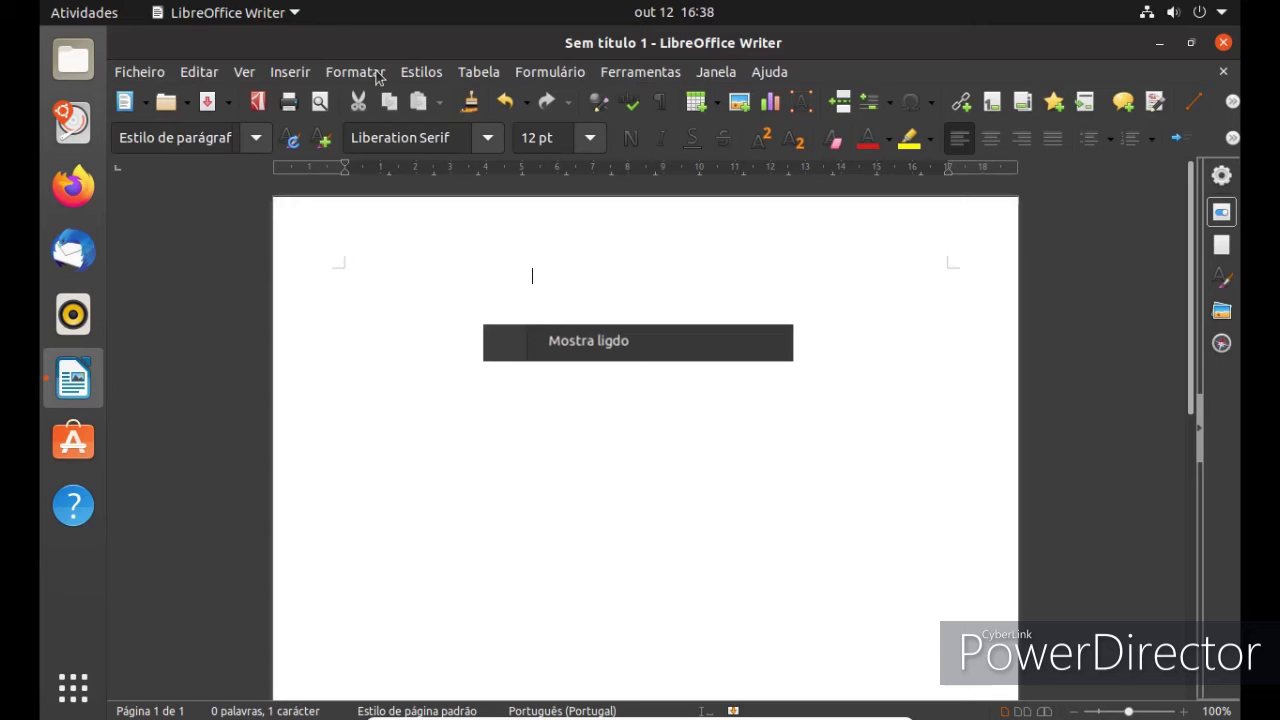
text(o)
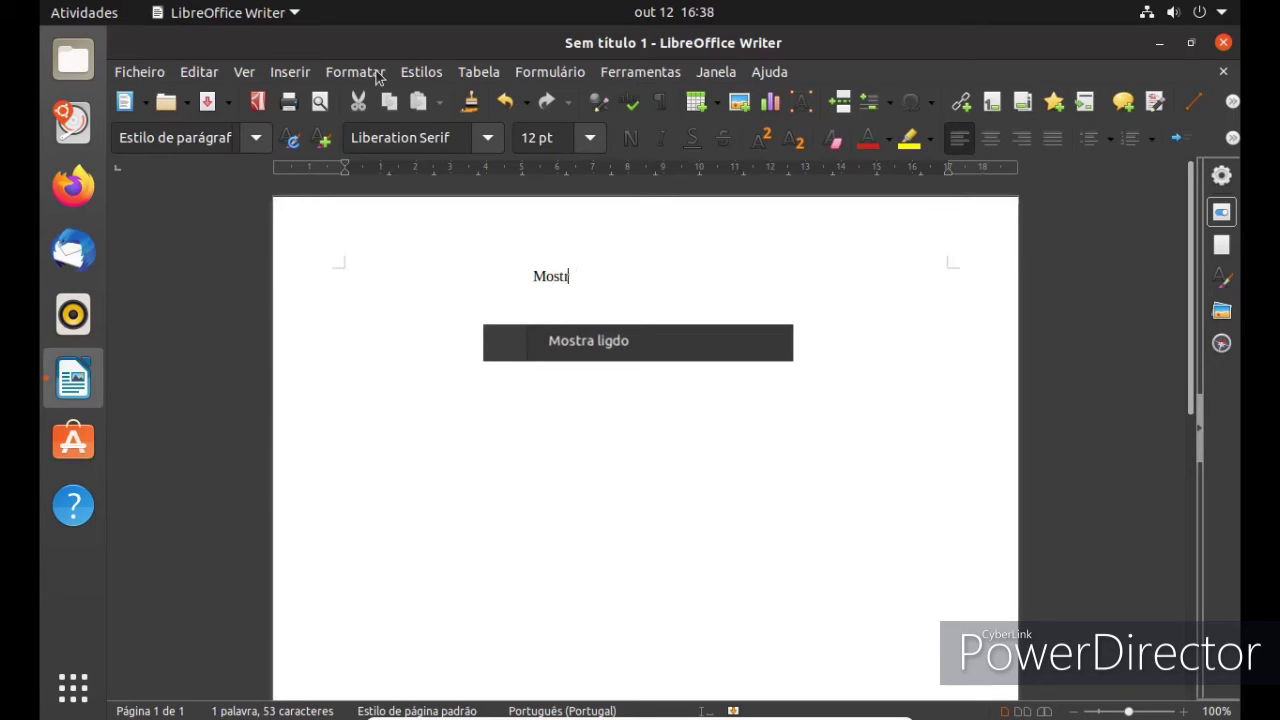
text(strar ligado  correto)
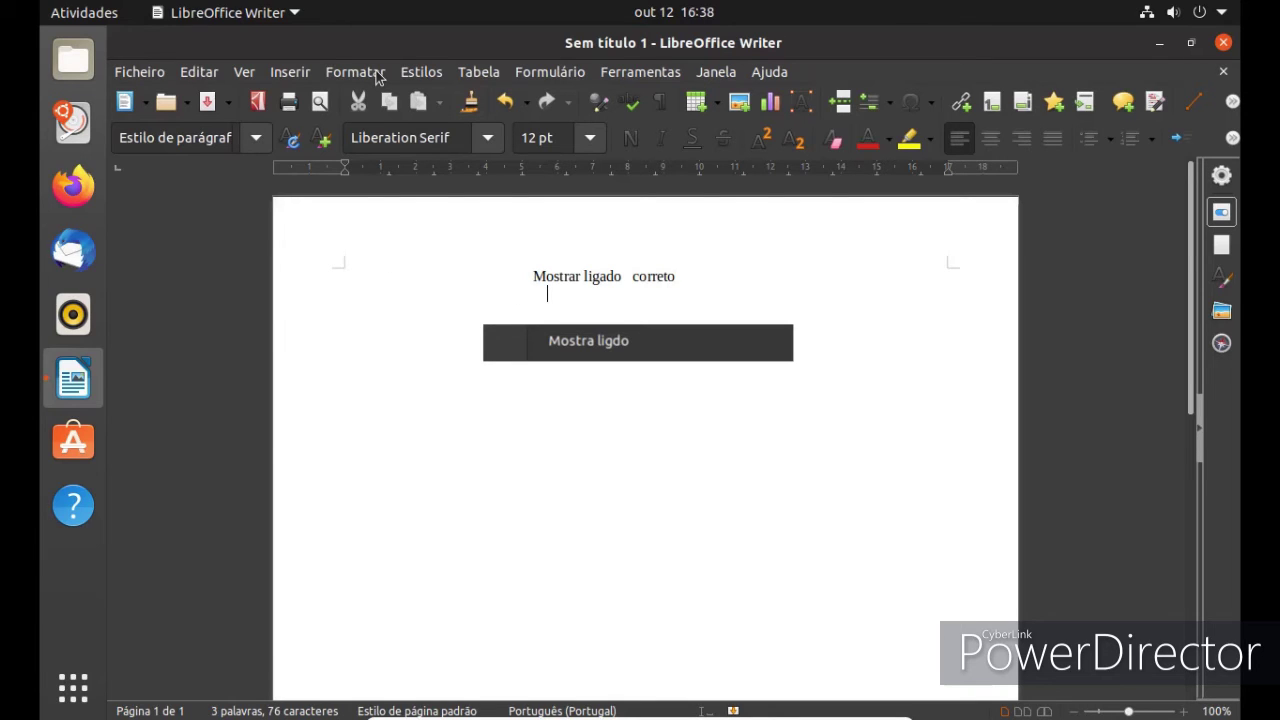
Add a second line reading "Mostrar ligdo errado" beneath the first, correcting its spacing and typing slips
key(BackSpace)
key(BackSpace)
key(BackSpace)
key(BackSpace)
key(BackSpace)
key(BackSpace)
text(Mostrar l)
key(BackSpace)
key(BackSpace)
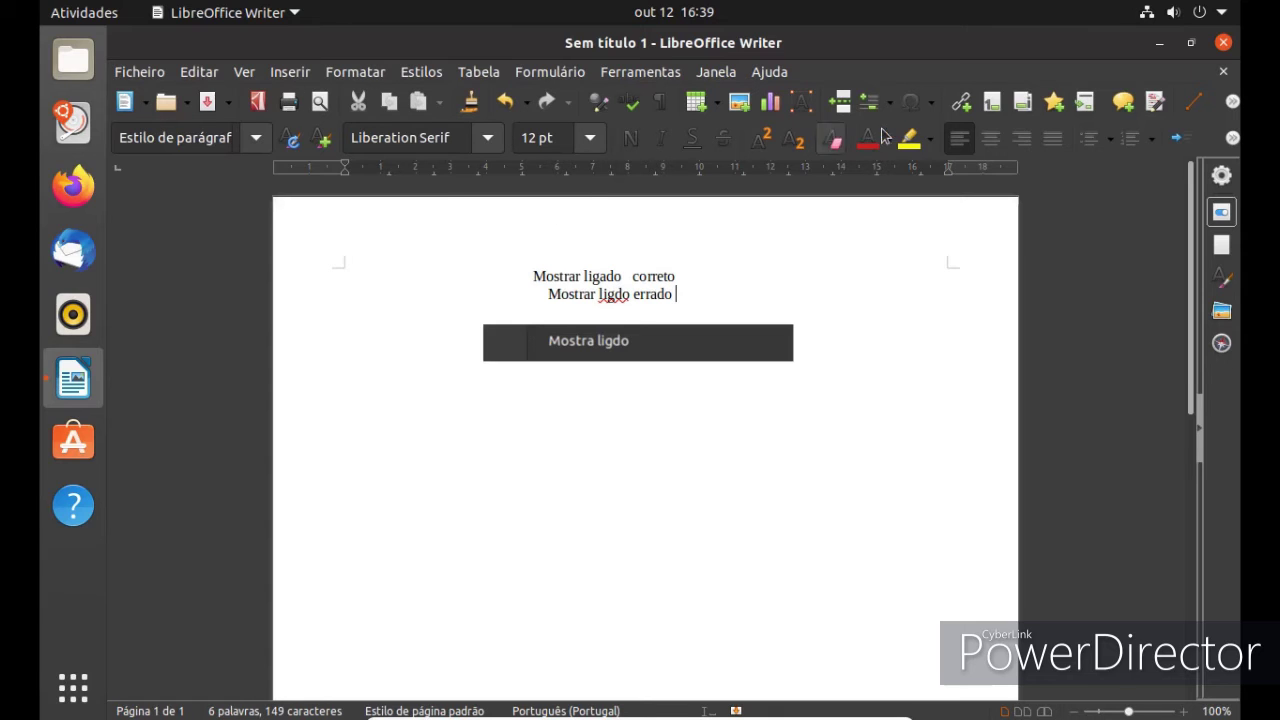
Try to clone formatting onto the inserted screenshot and give it a light yellow area fill
click(476, 110)
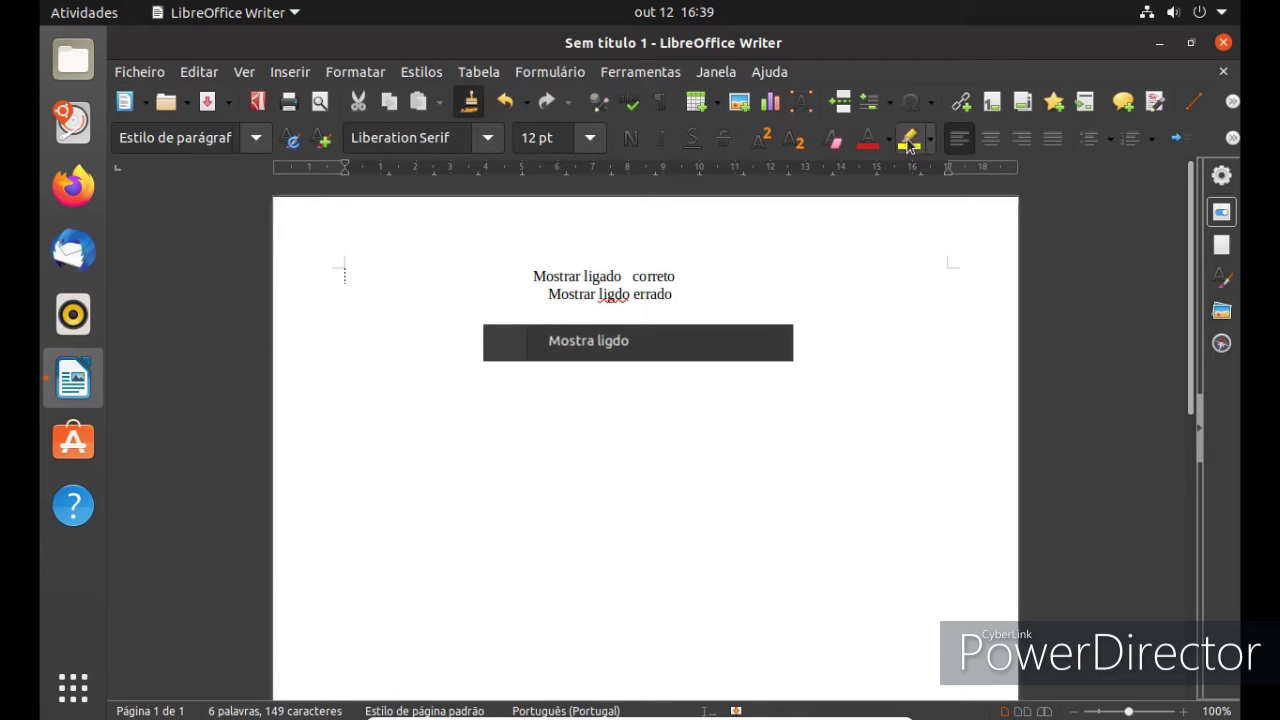
click(747, 344)
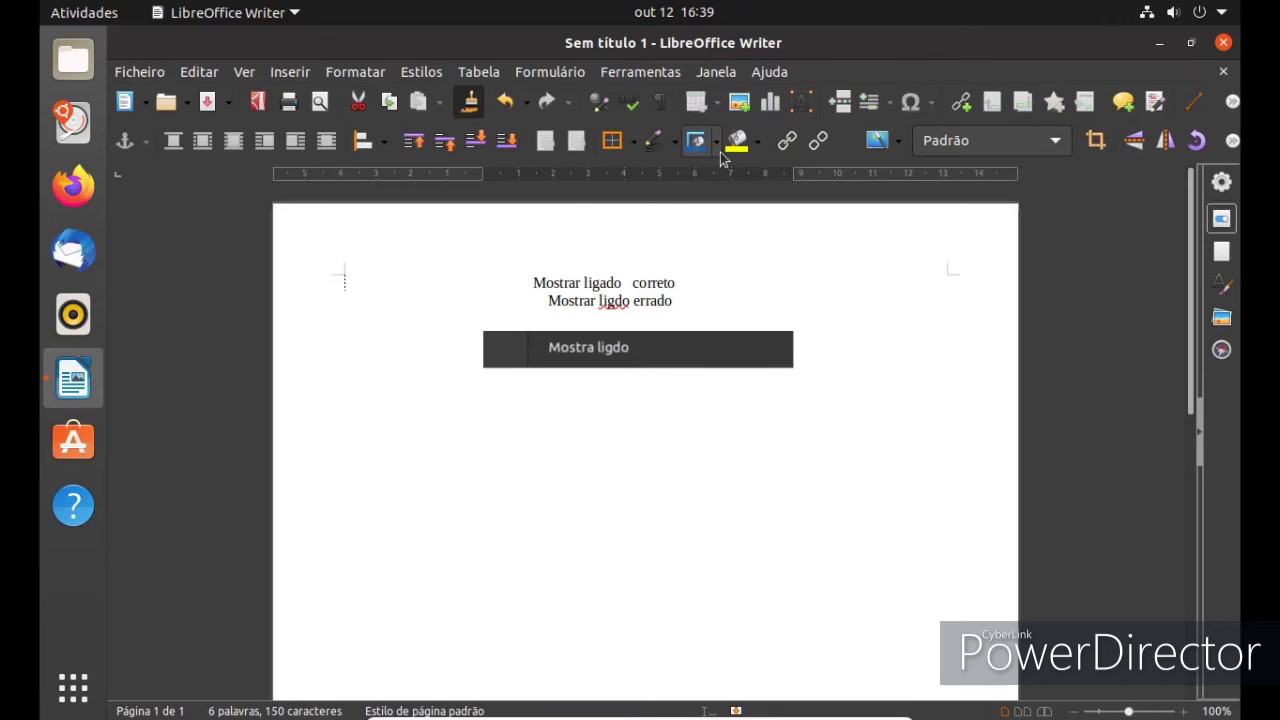
click(757, 147)
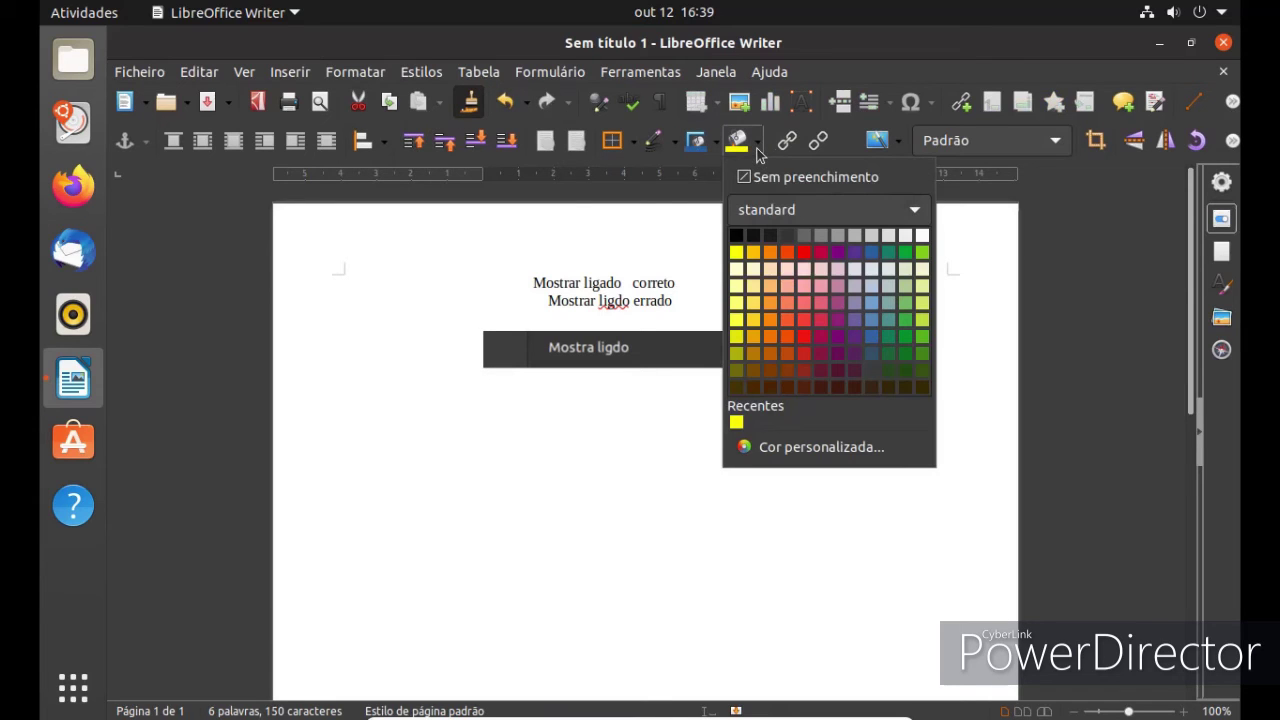
click(731, 284)
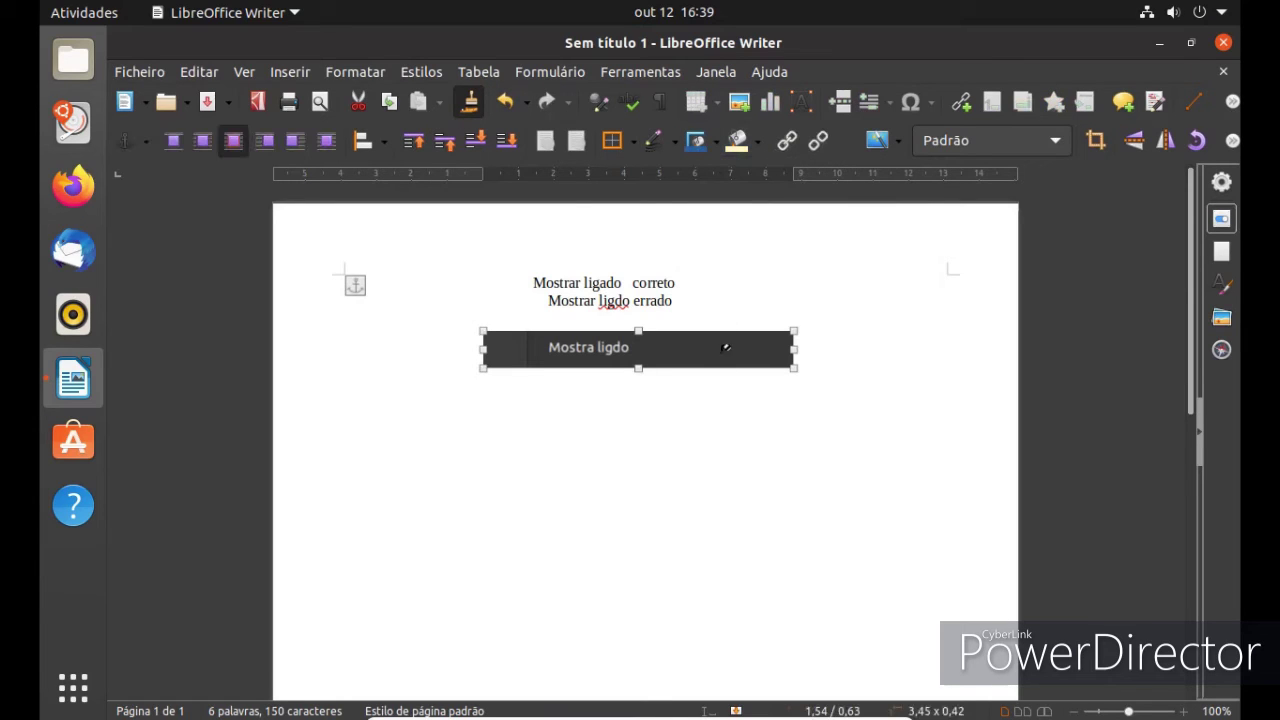
click(735, 220)
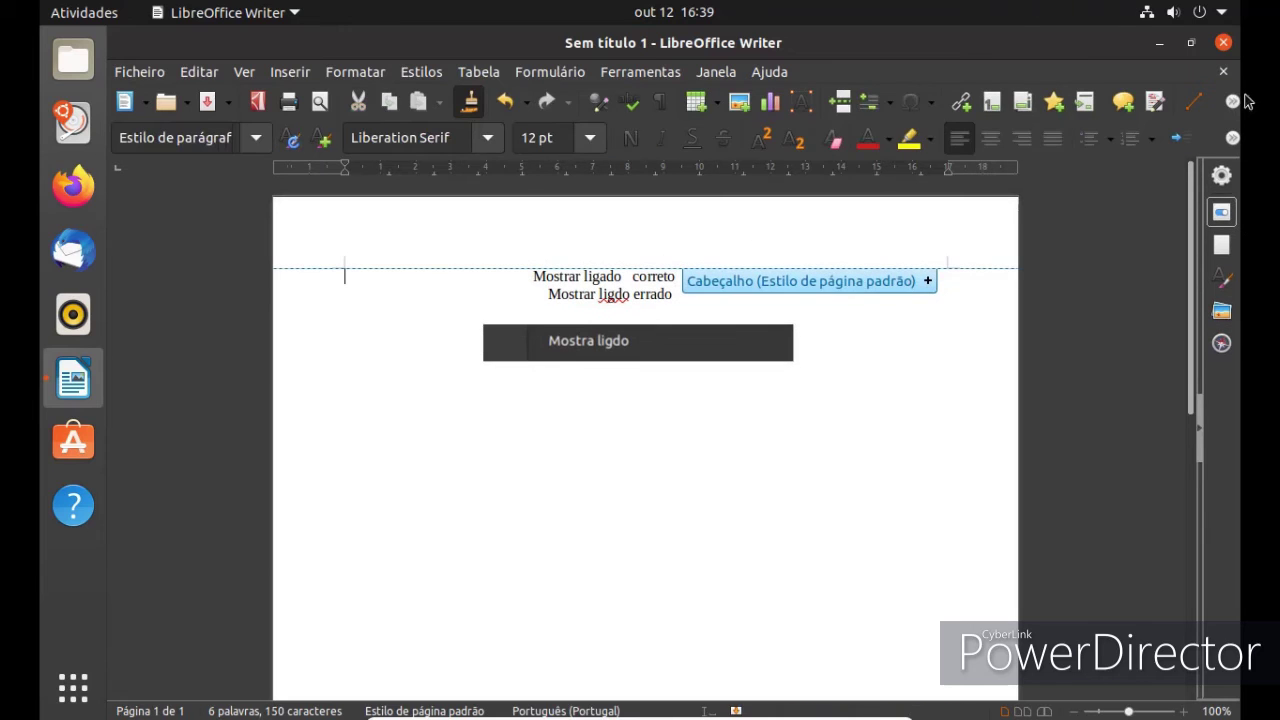
Close the Writer document without saving its changes
click(1224, 45)
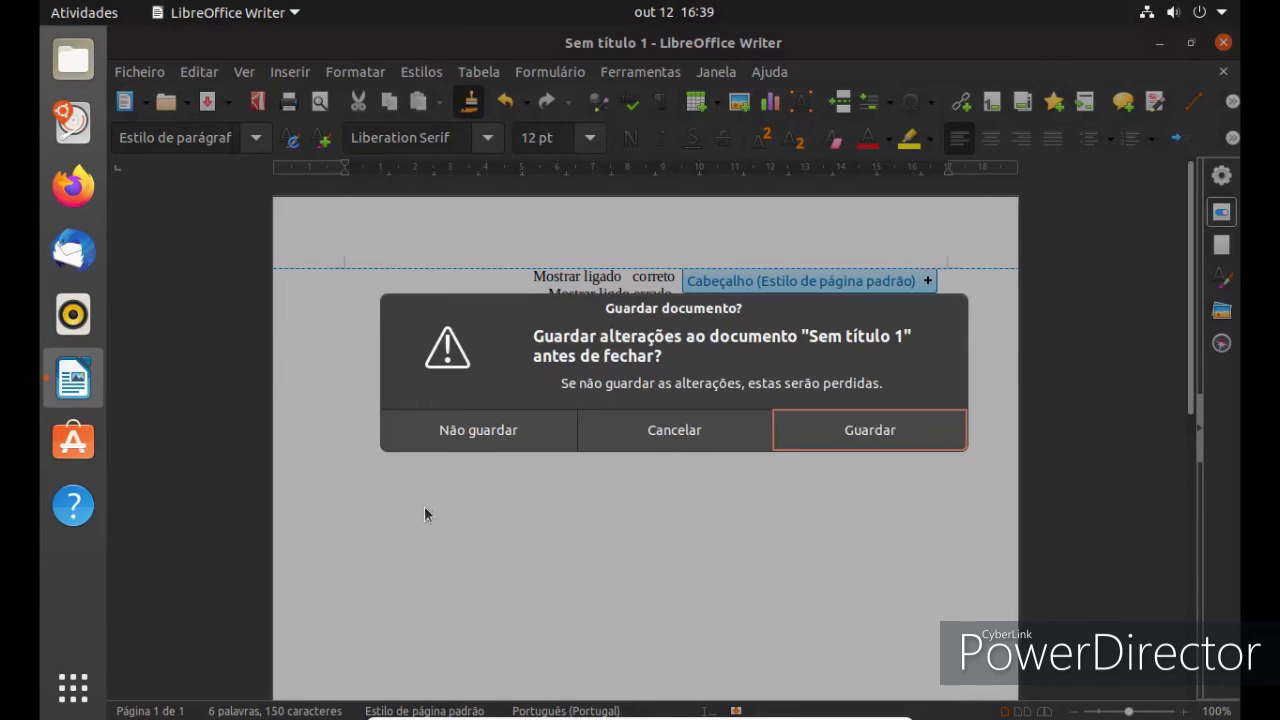
click(457, 433)
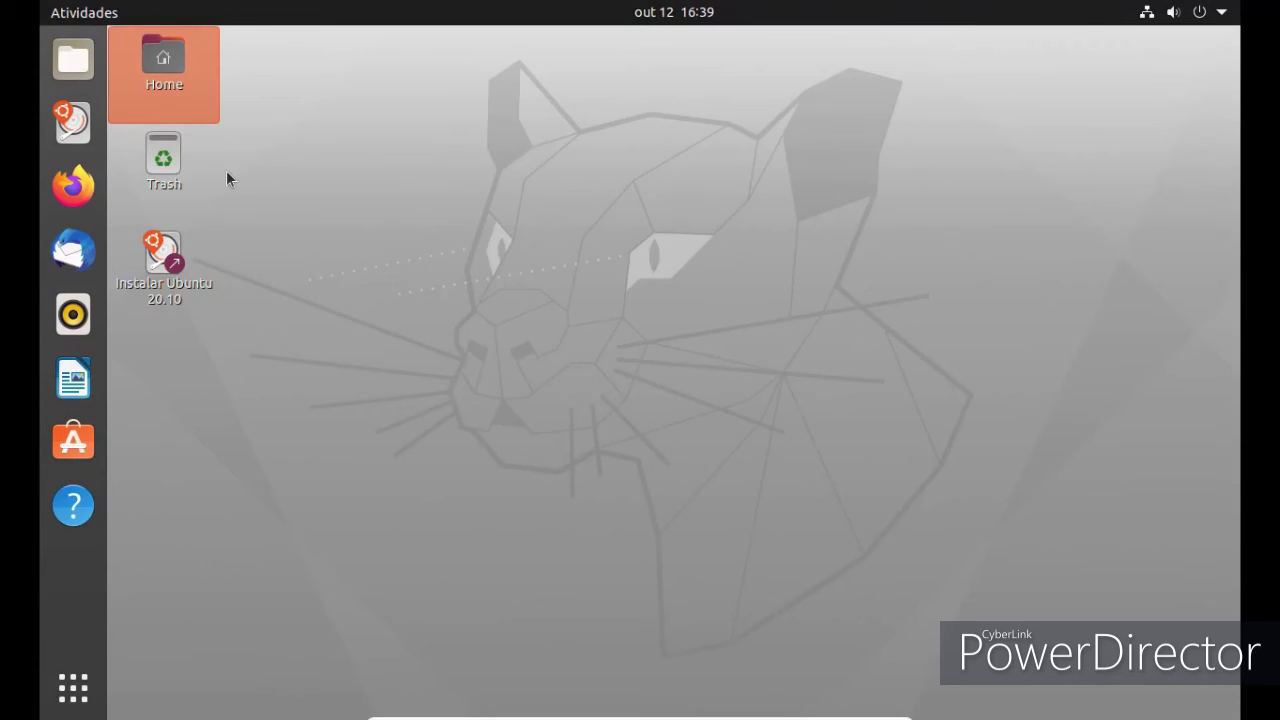
Start the Ubuntu 20.10 installer and go through its welcome and keyboard pages with Português and the Portuguese layout
click(171, 260)
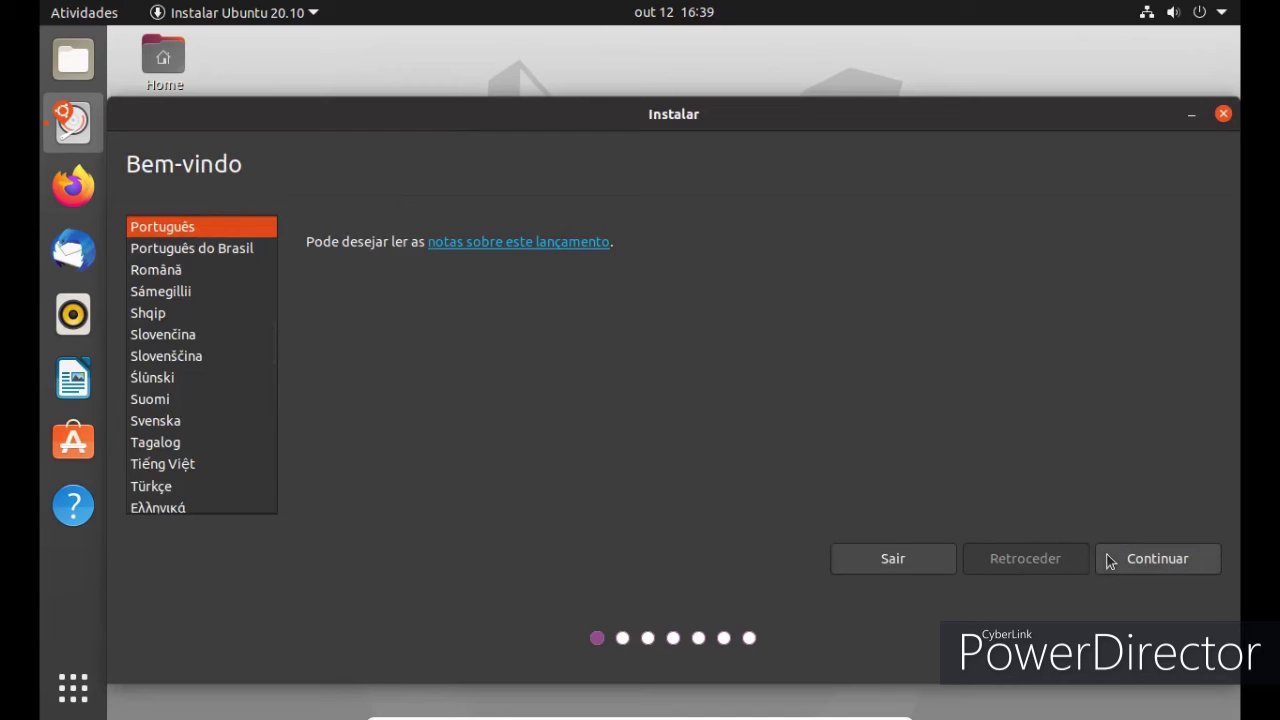
click(1151, 570)
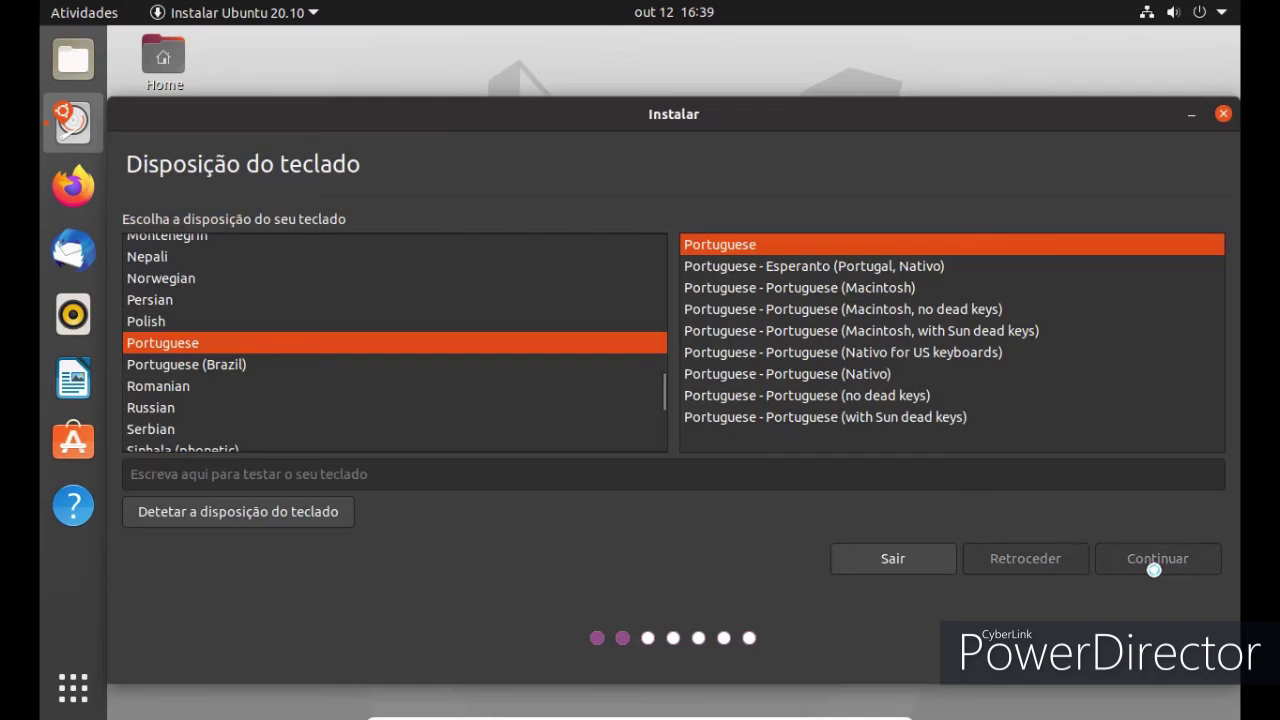
click(1153, 570)
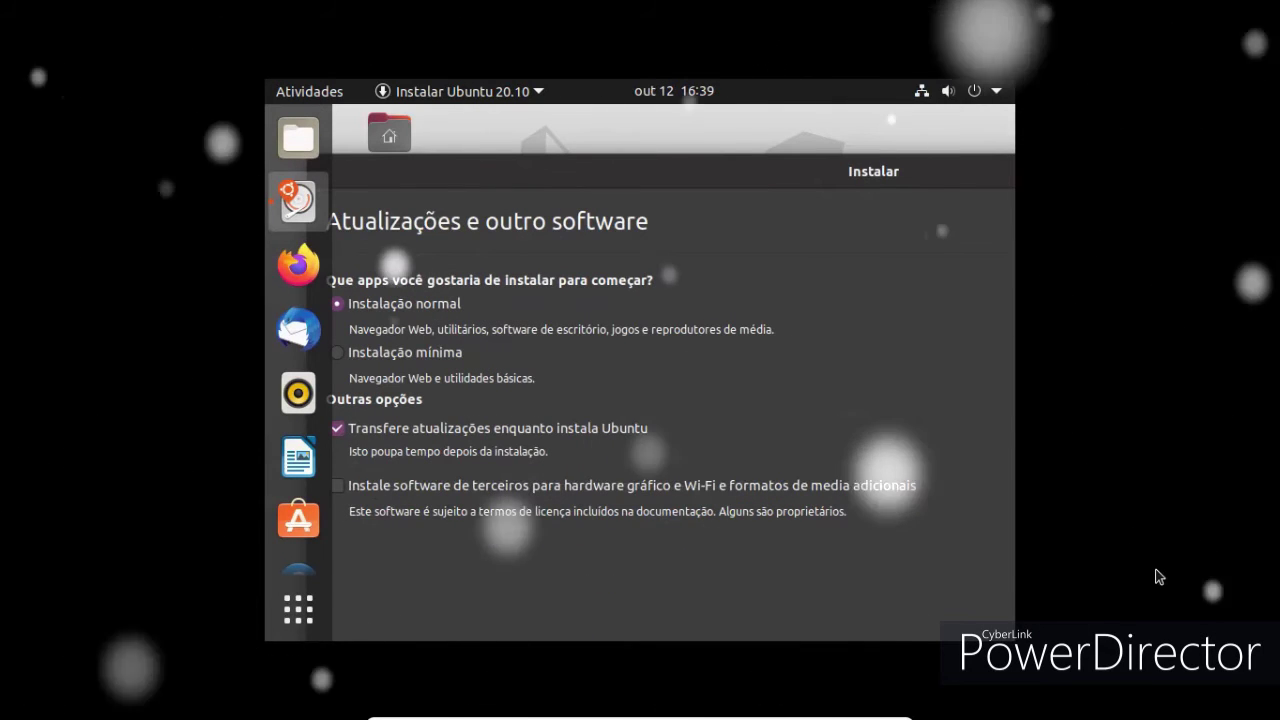
Shift the installer window to reach its controls, view the installation type page, and quit the installer
drag(897, 171, 800, 227)
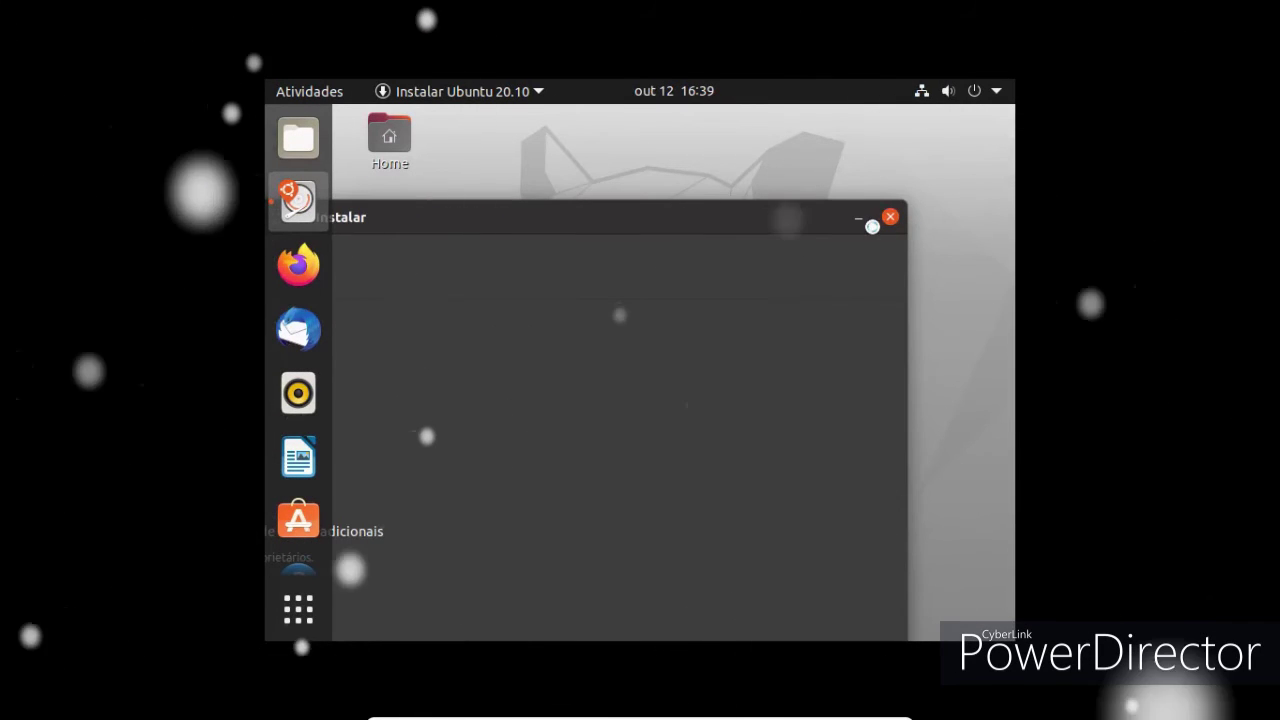
click(890, 217)
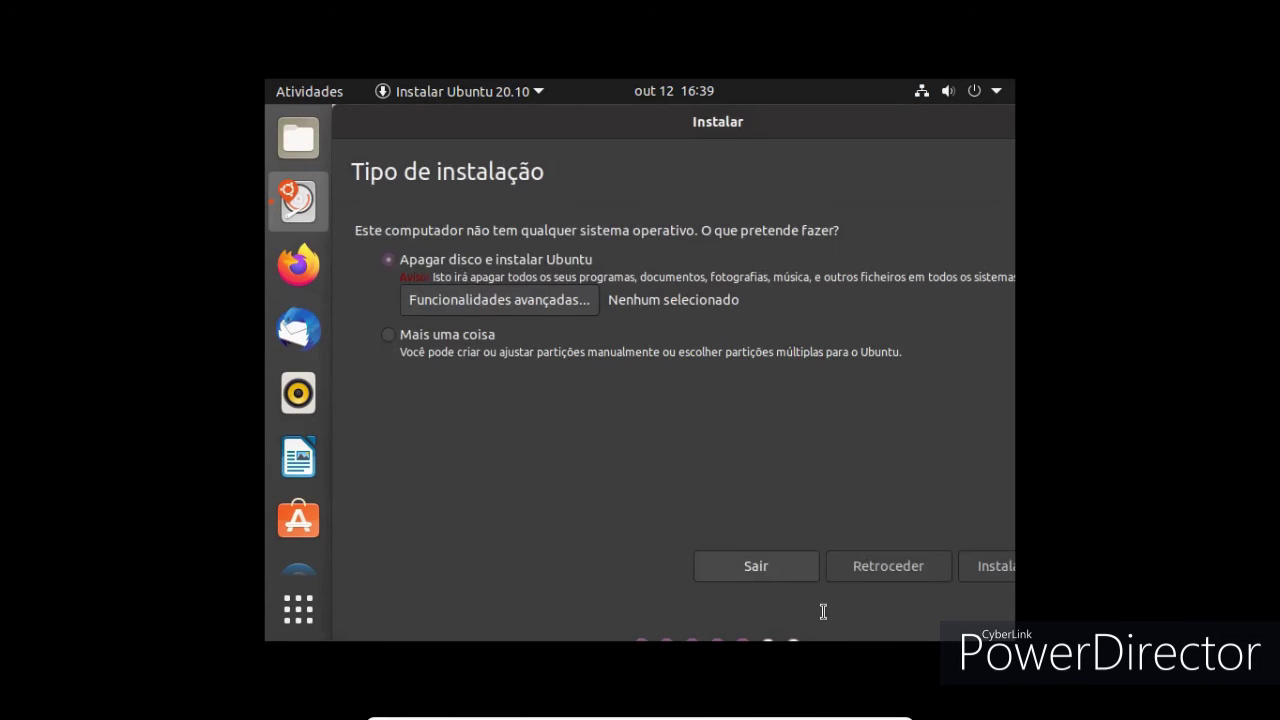
click(786, 572)
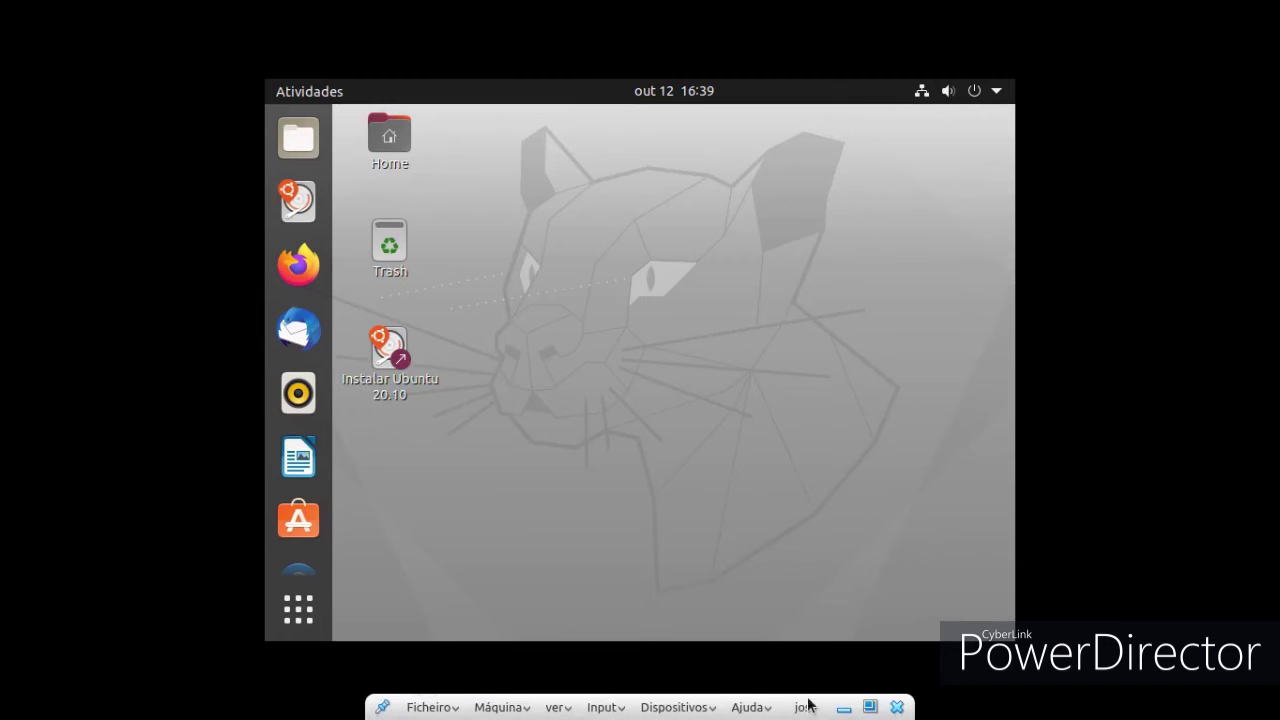
Minimise the virtual machine, switch to vokoscreen on the host desktop, and stop the screen recording
click(843, 707)
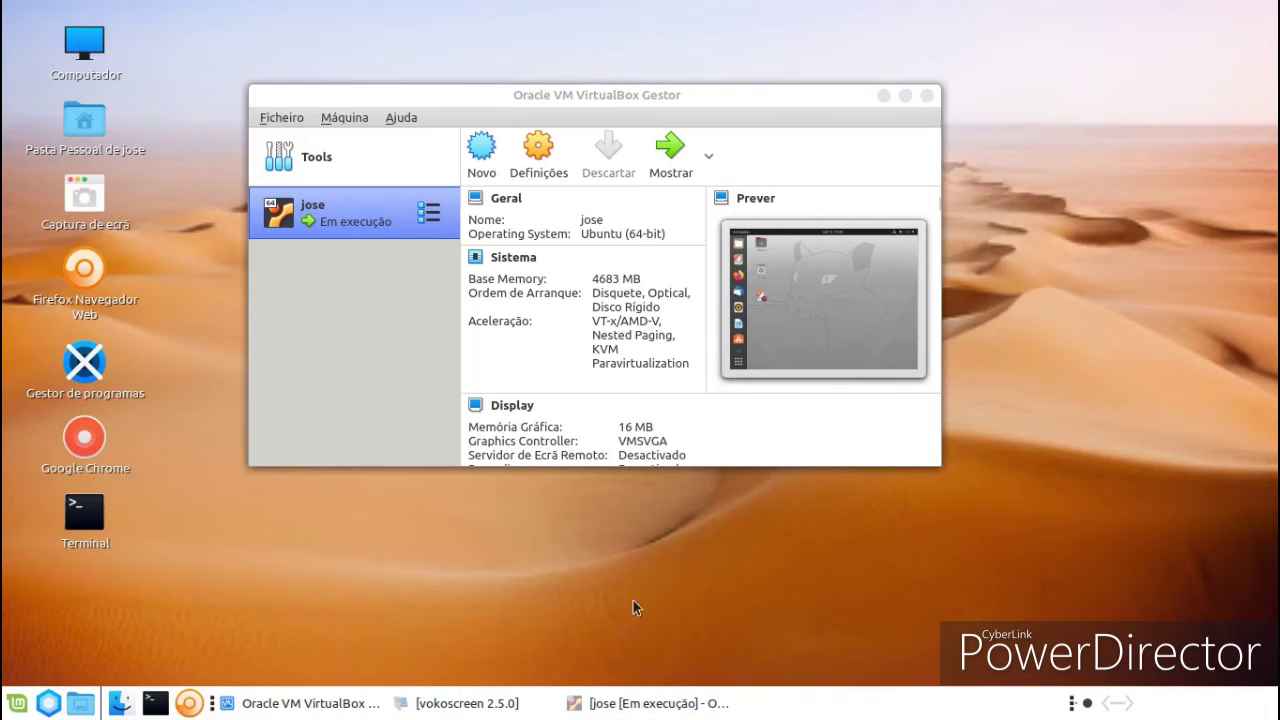
mouse_move(446, 697)
mouse_move(317, 708)
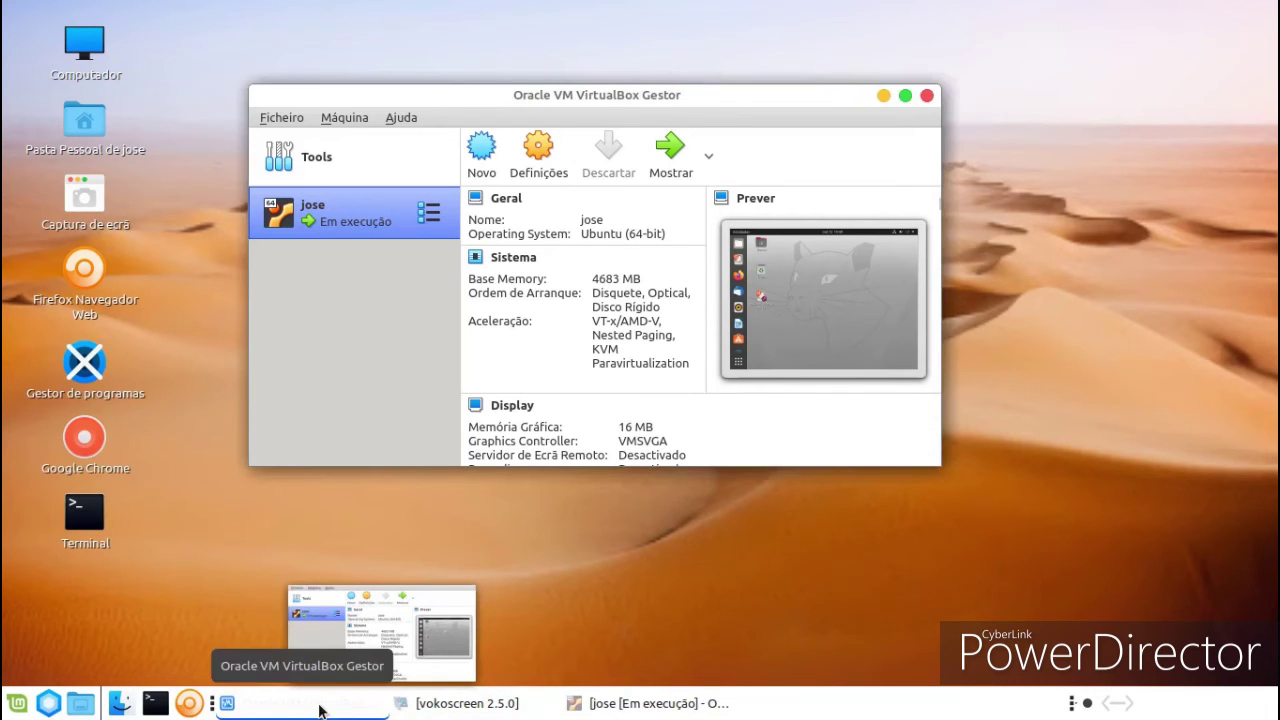
click(400, 703)
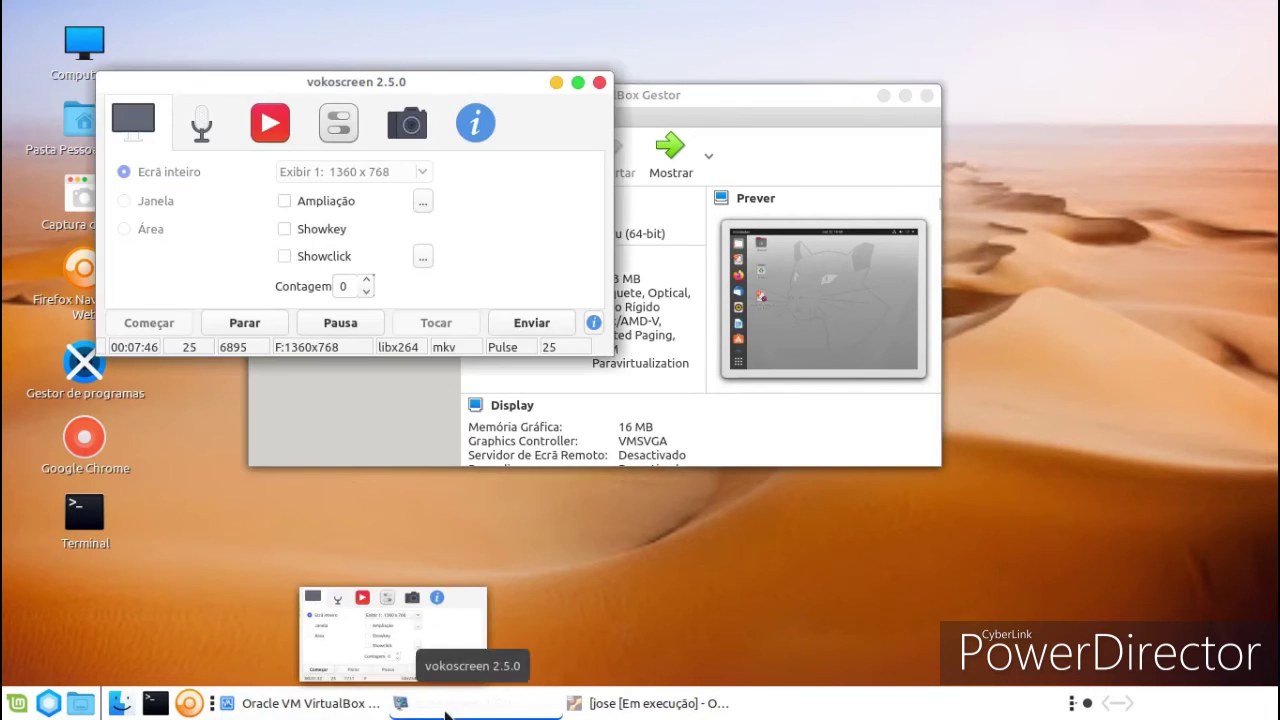
click(231, 333)
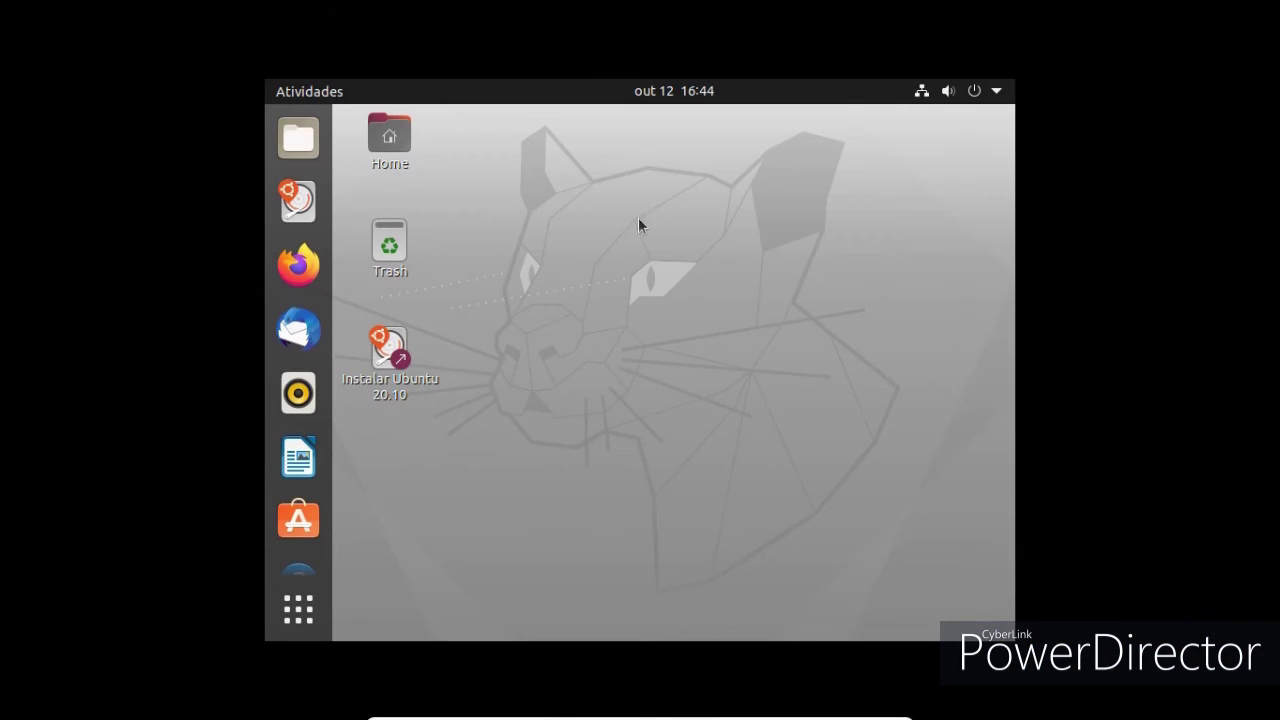
Set the virtual machine's display resolution to 1280 × 800 (16:10), keep the change, and close the settings
right_click(636, 198)
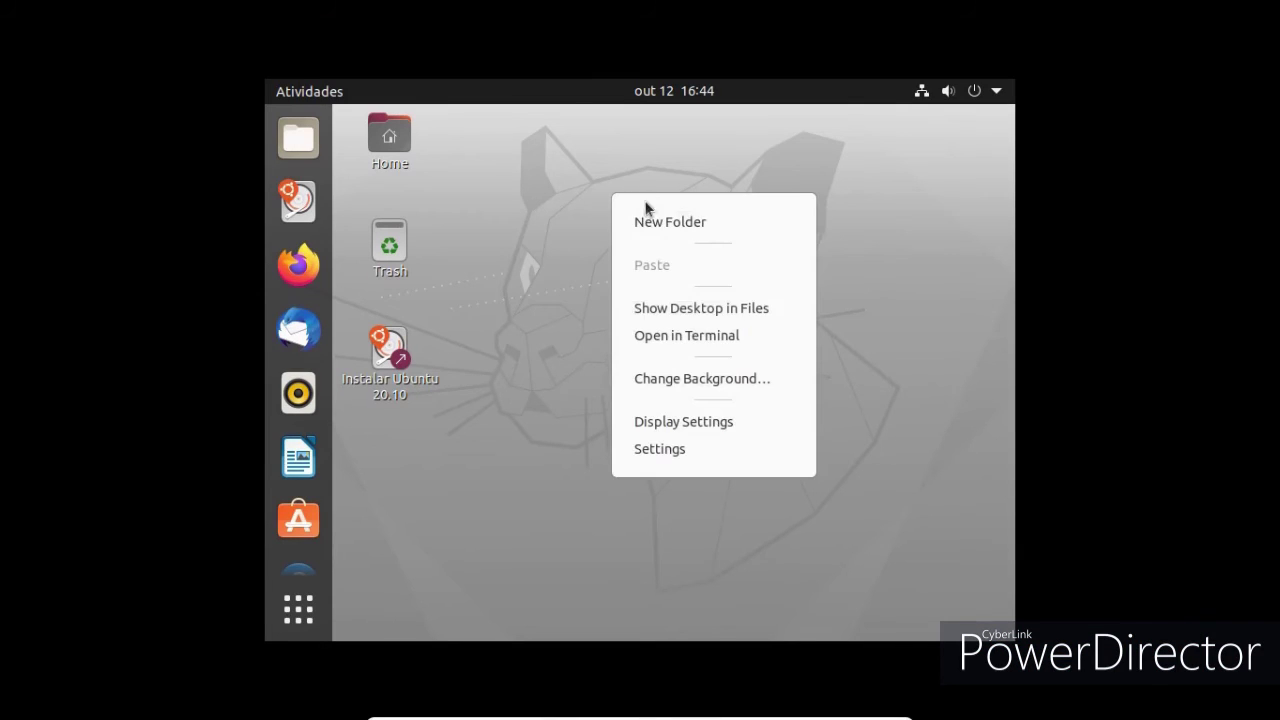
click(724, 422)
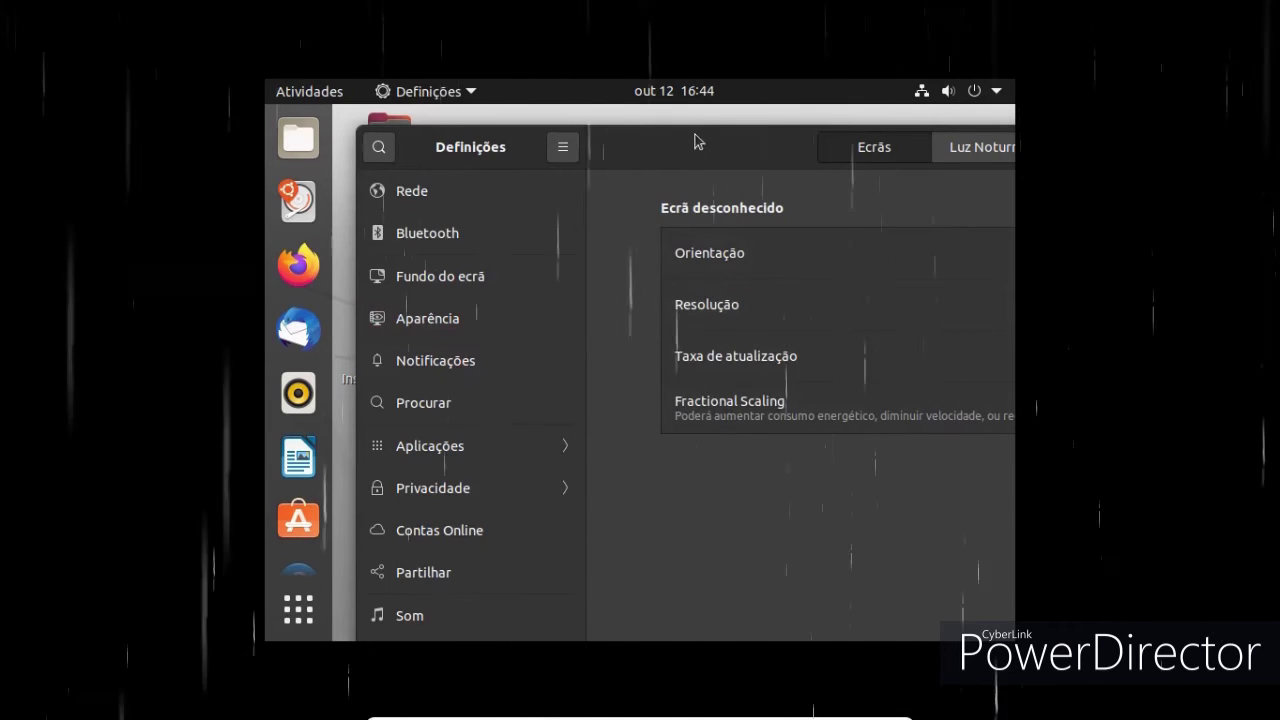
drag(671, 134, 450, 134)
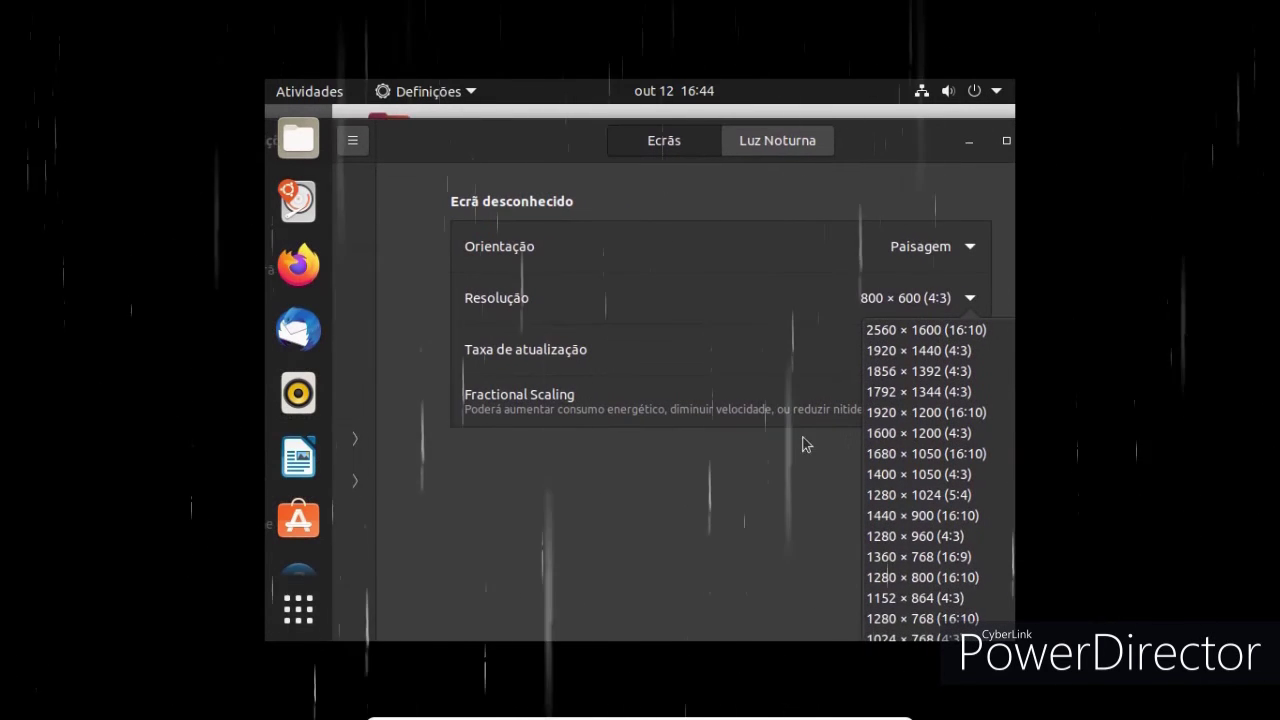
click(900, 577)
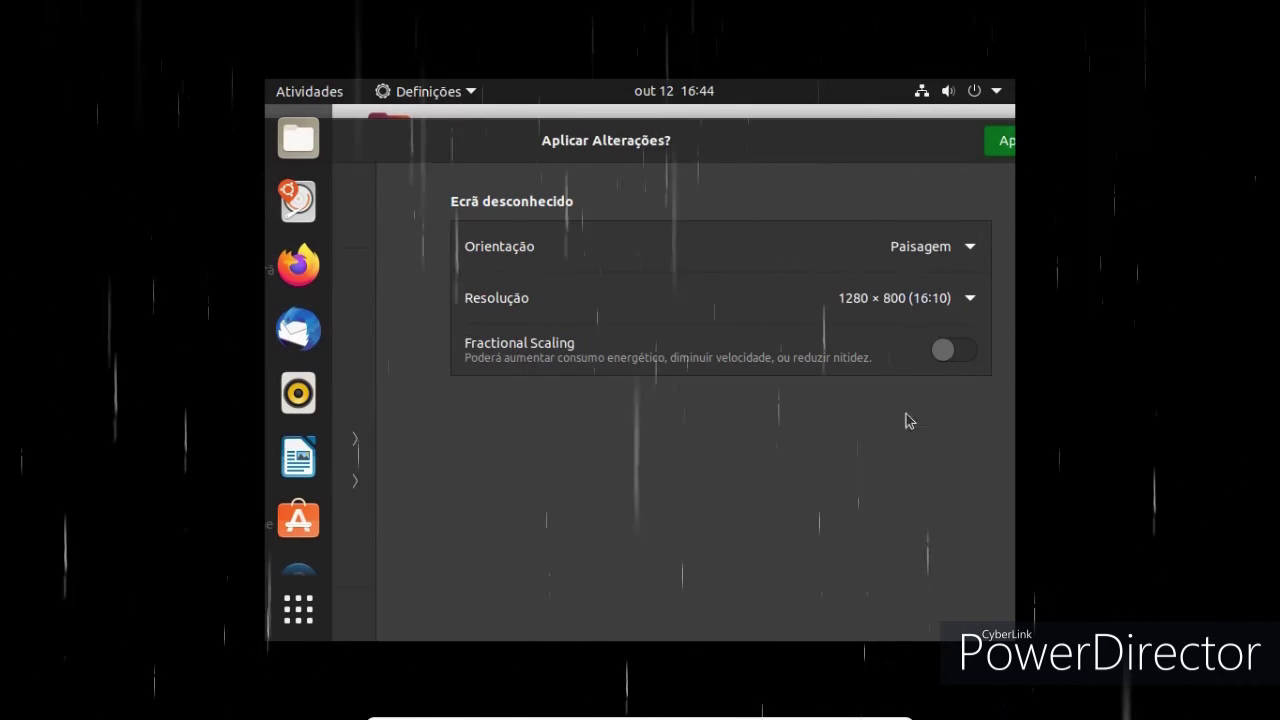
click(992, 138)
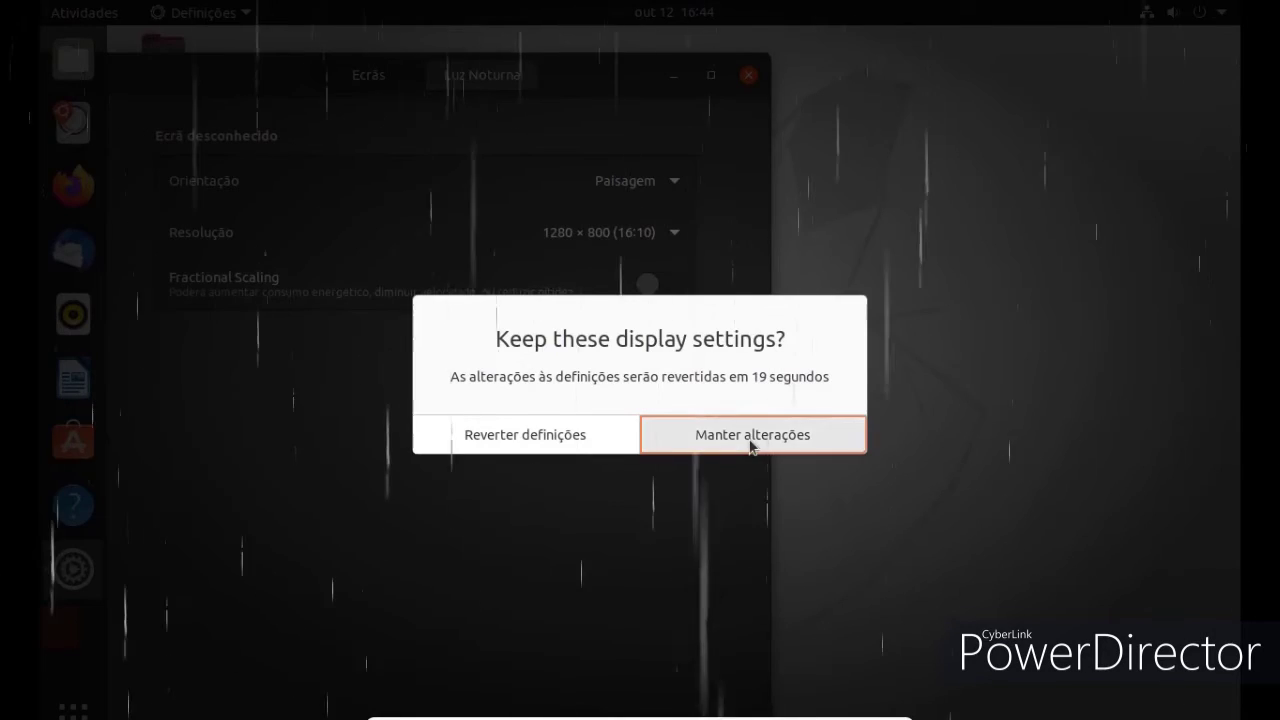
click(751, 440)
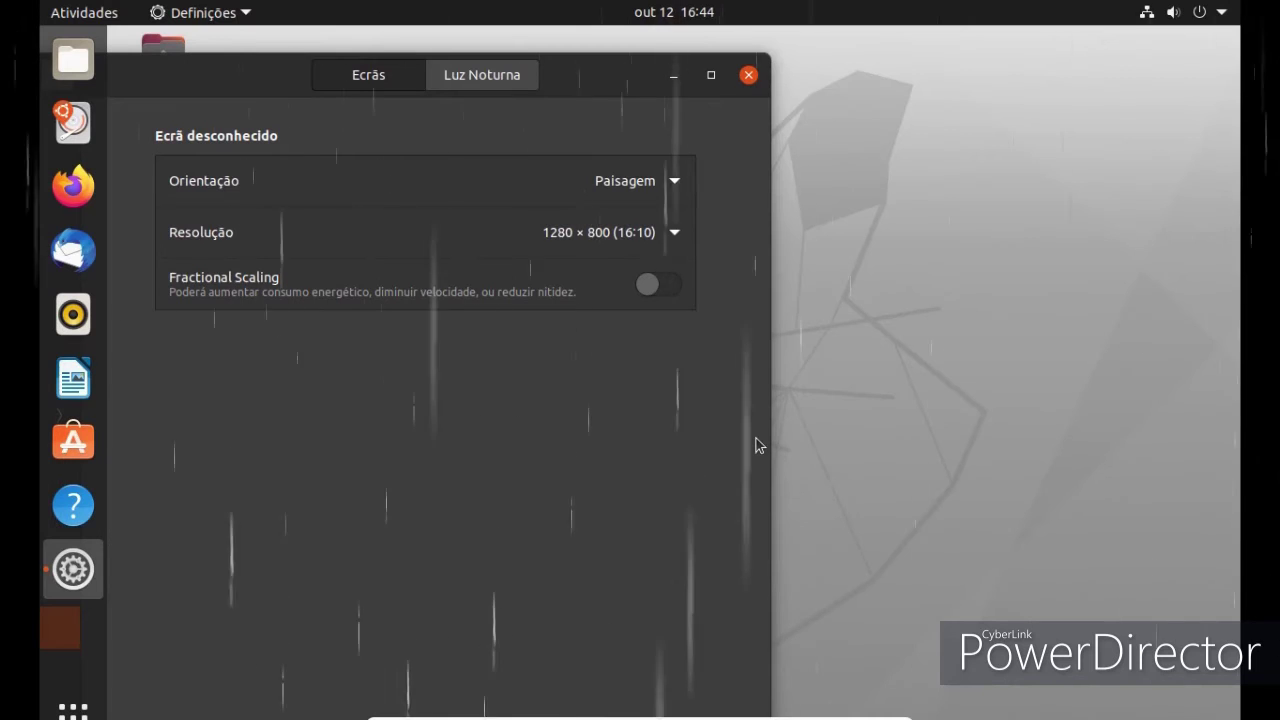
click(748, 76)
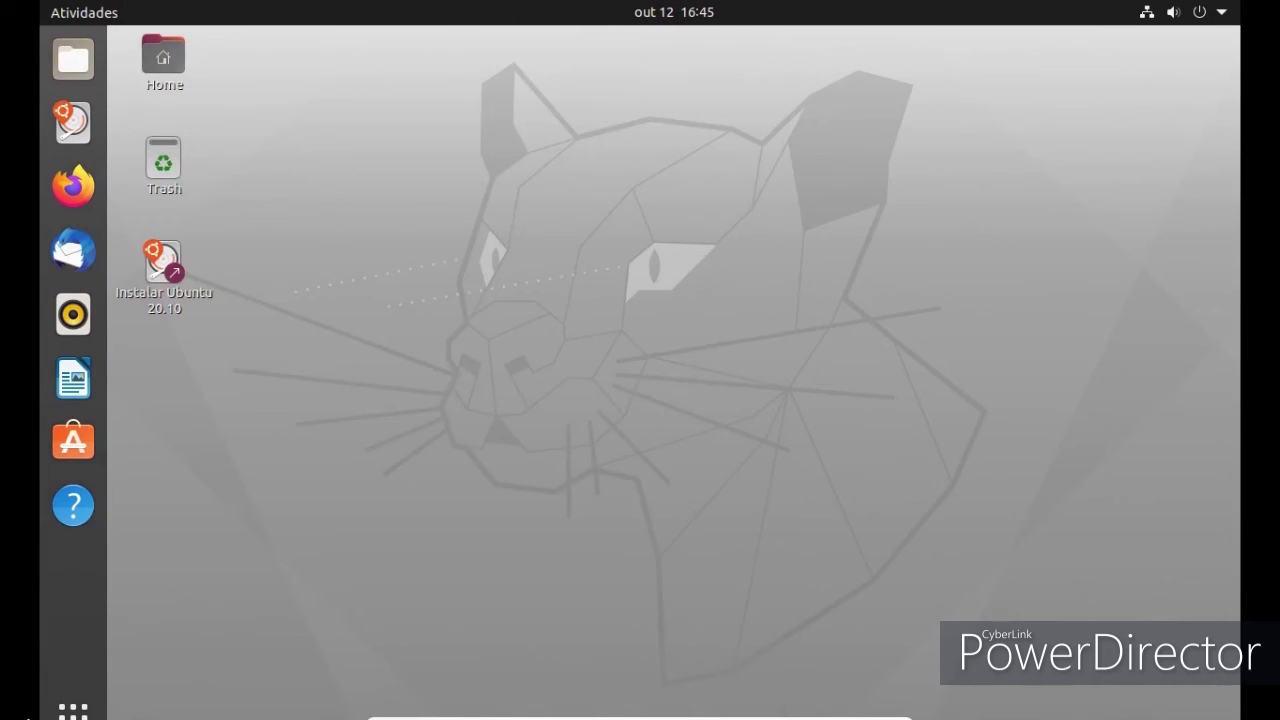
Open Calendário from the application overview, look at its month view, and close it
click(71, 709)
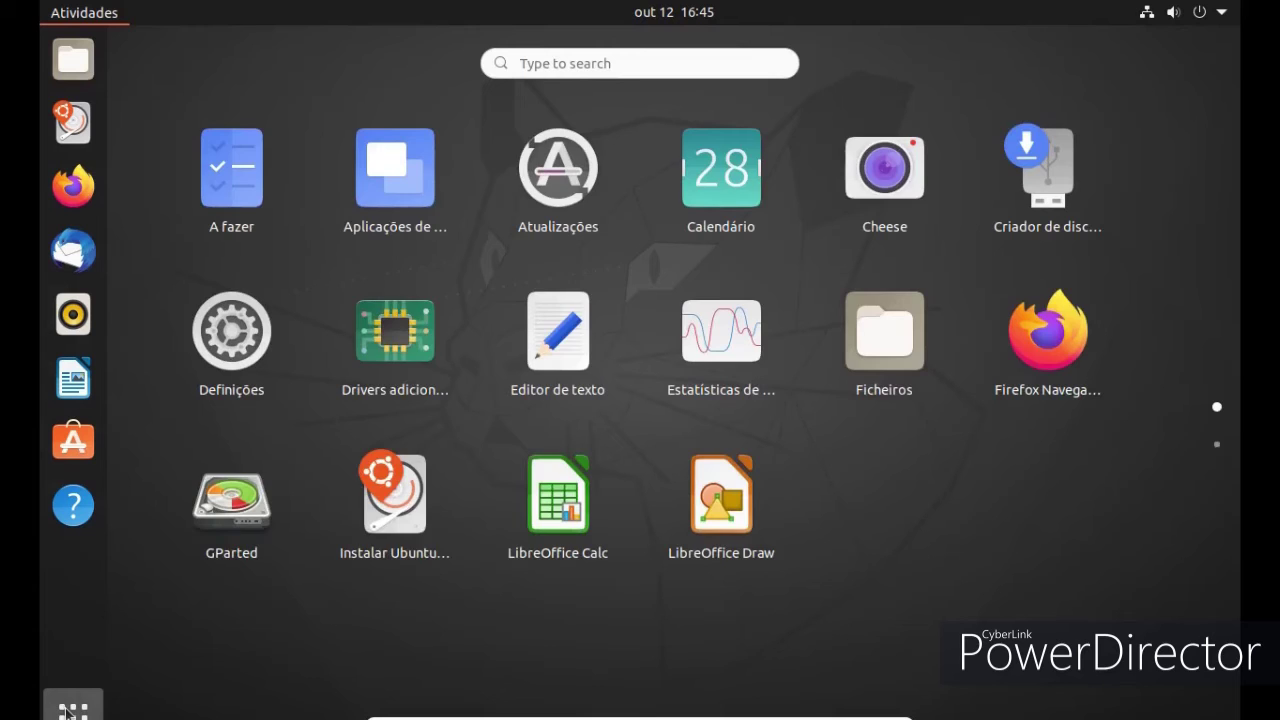
click(715, 208)
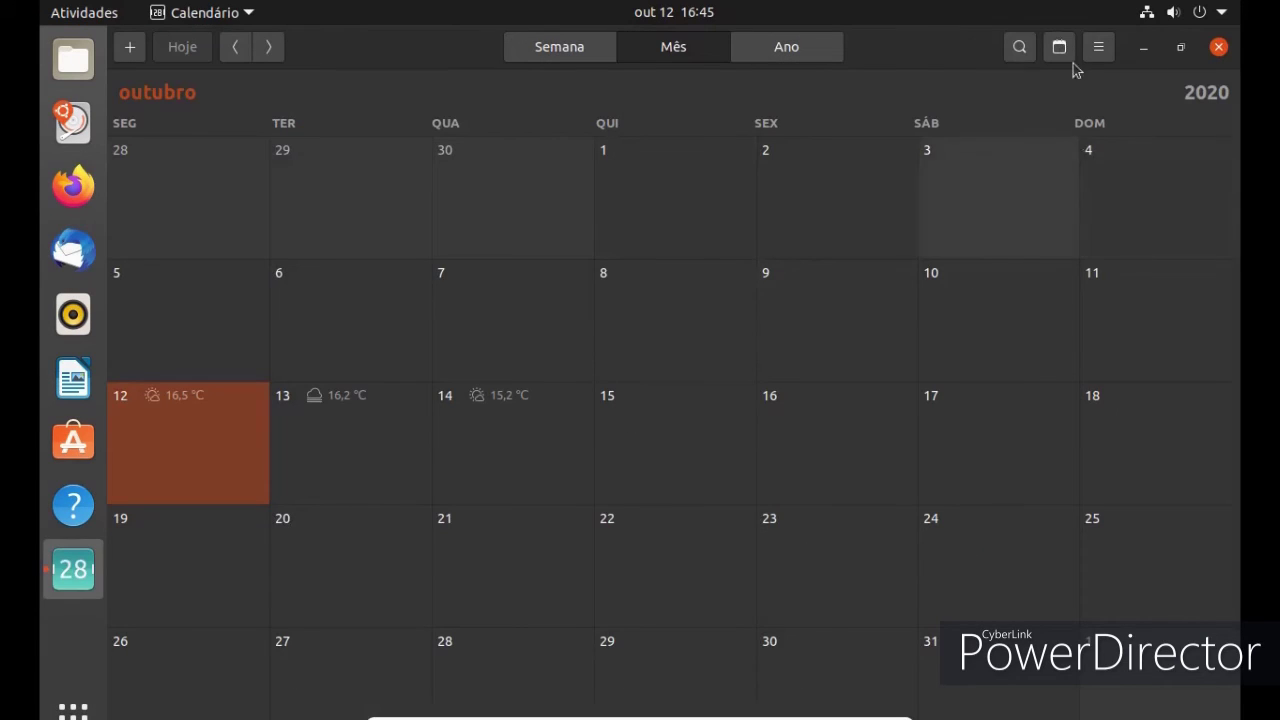
click(1219, 50)
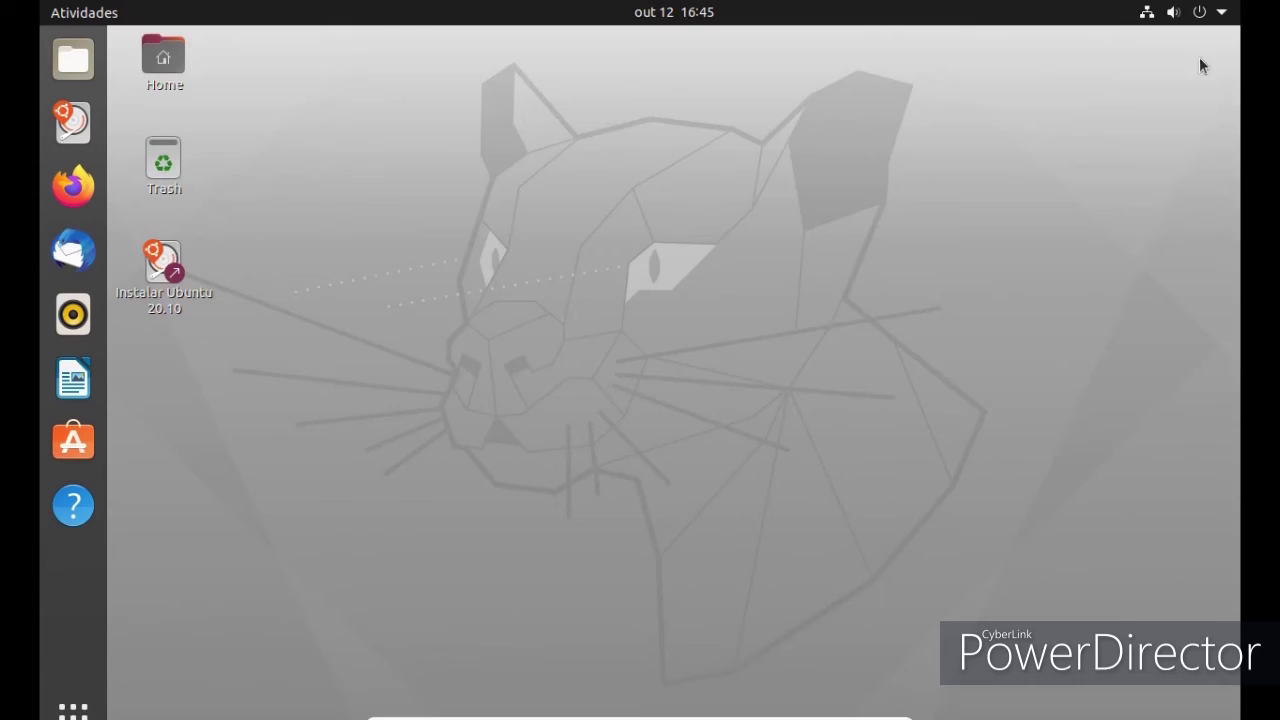
Open GParted, look at the partition layout of /dev/sda, and close it
click(44, 710)
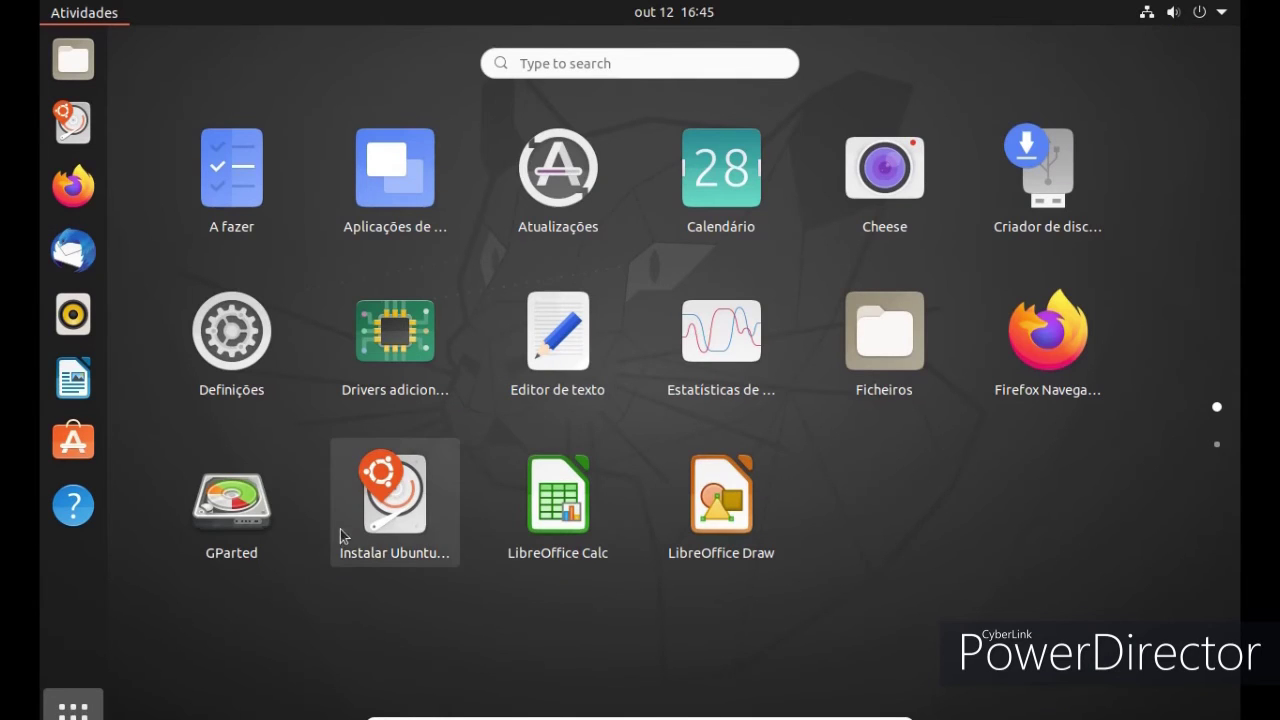
click(273, 521)
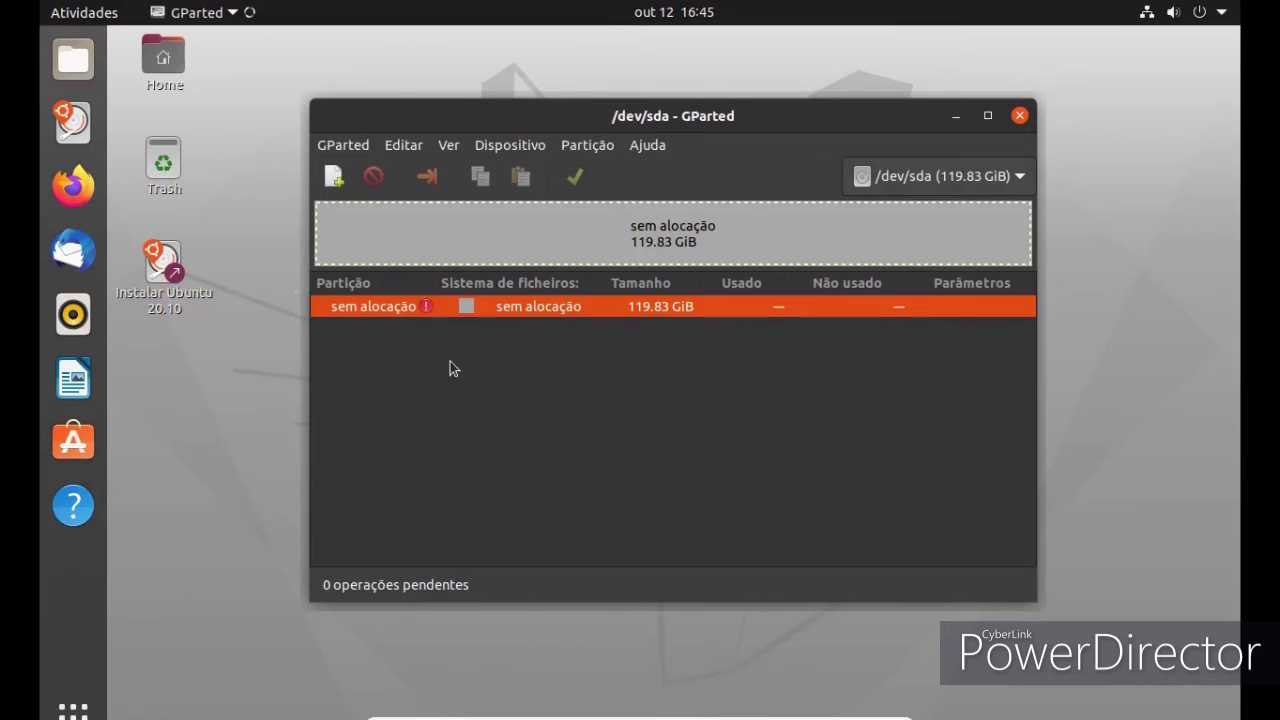
right_click(786, 241)
click(777, 152)
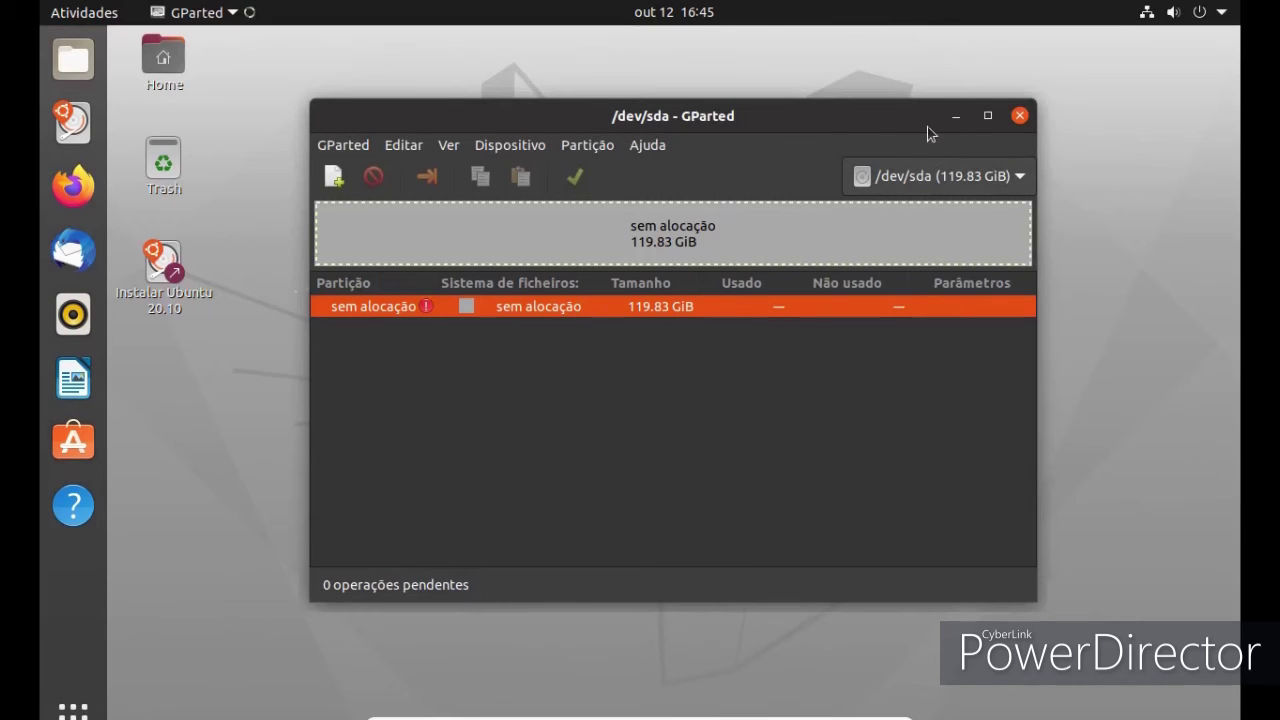
click(1019, 115)
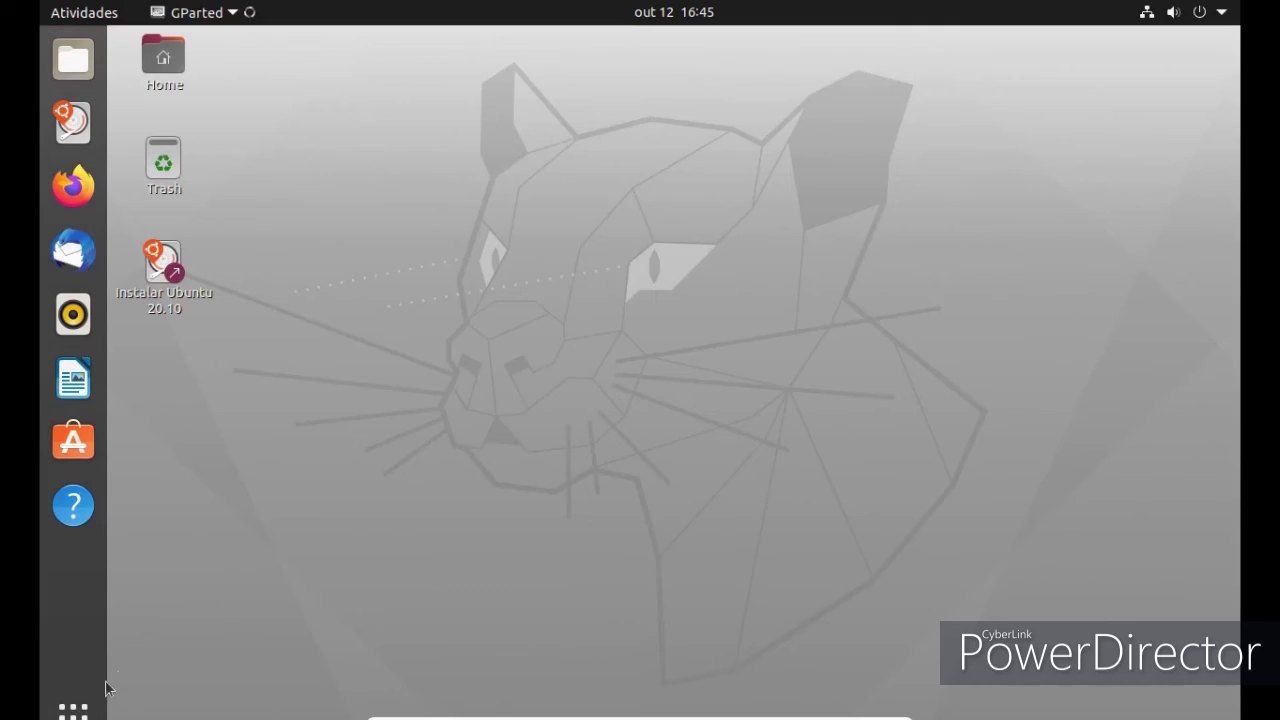
Start Firefox, add a new tab, close the Privacy Notice tab, and open YouTube from the most visited sites
click(73, 708)
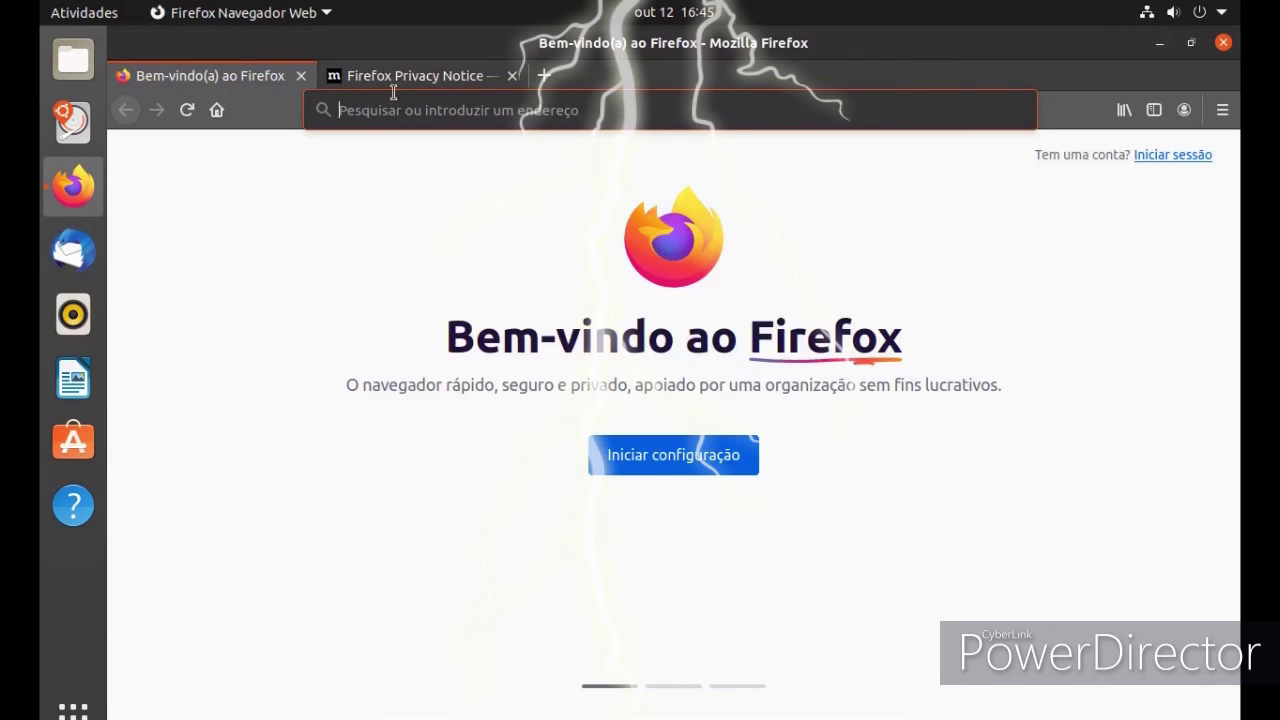
key(ctrl+t)
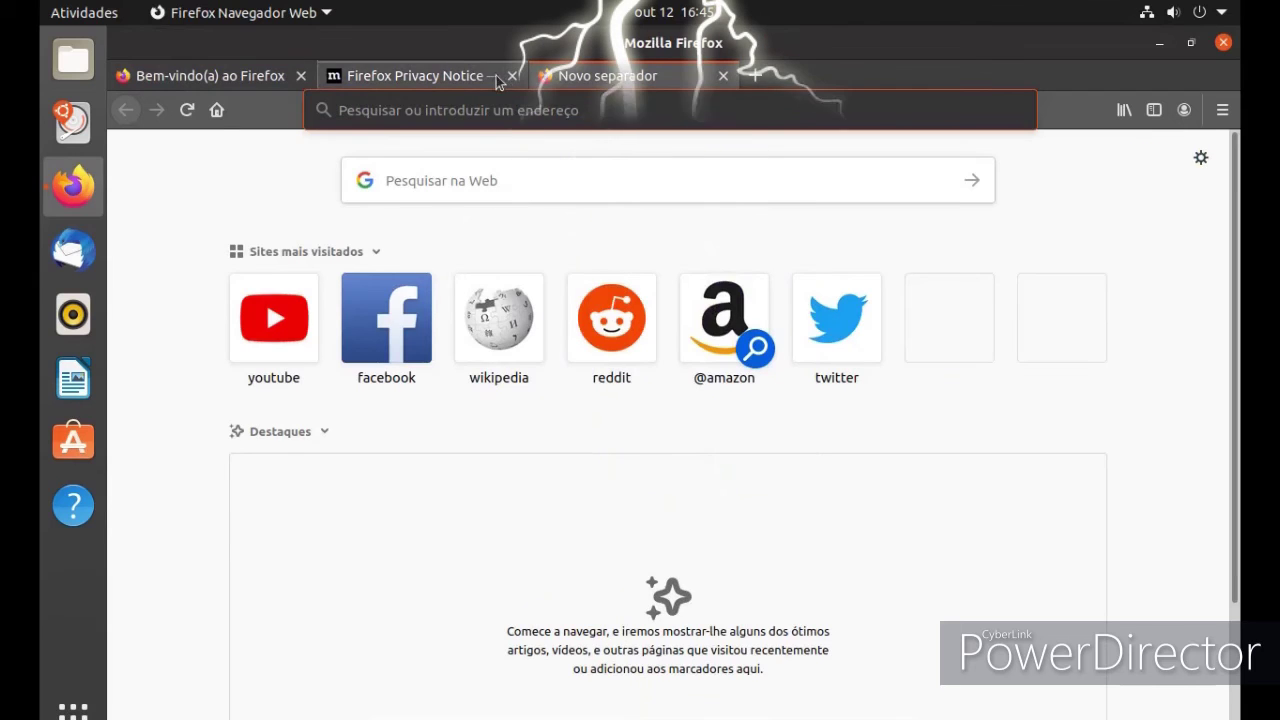
click(511, 76)
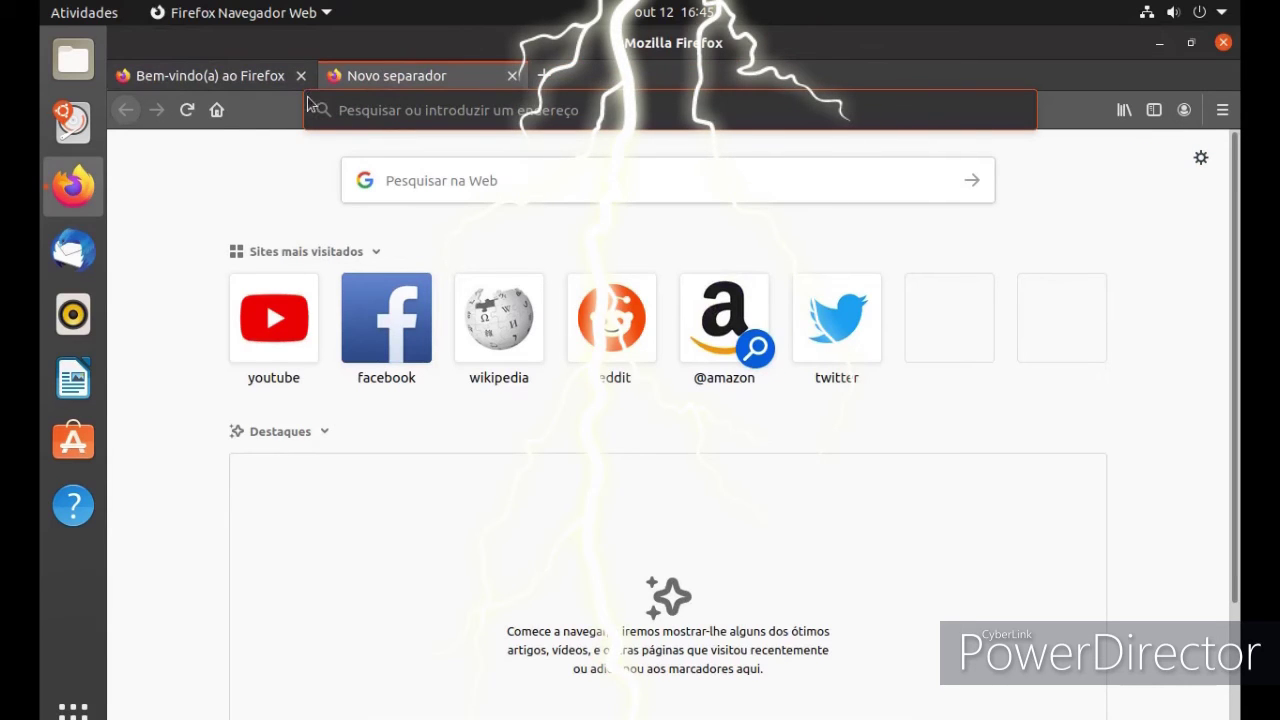
click(260, 338)
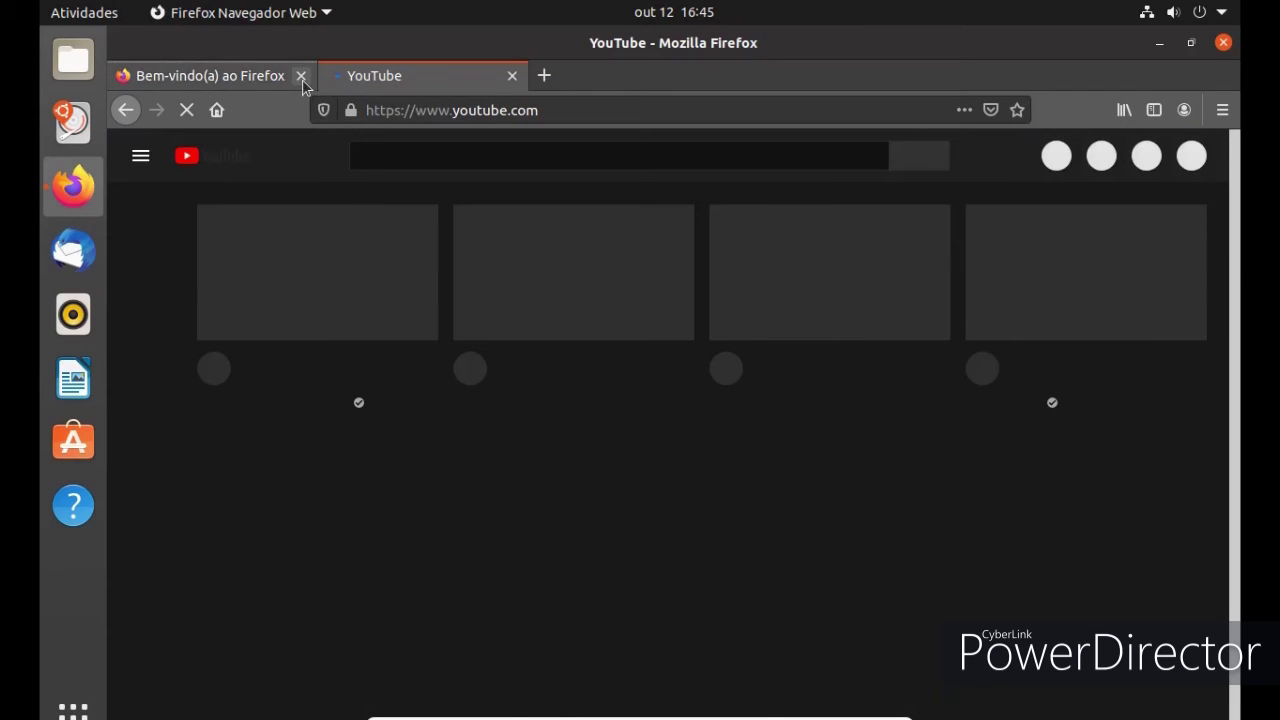
Close the Firefox welcome tab and dismiss YouTube's sign-in and consent prompts, declining to sign in
click(301, 77)
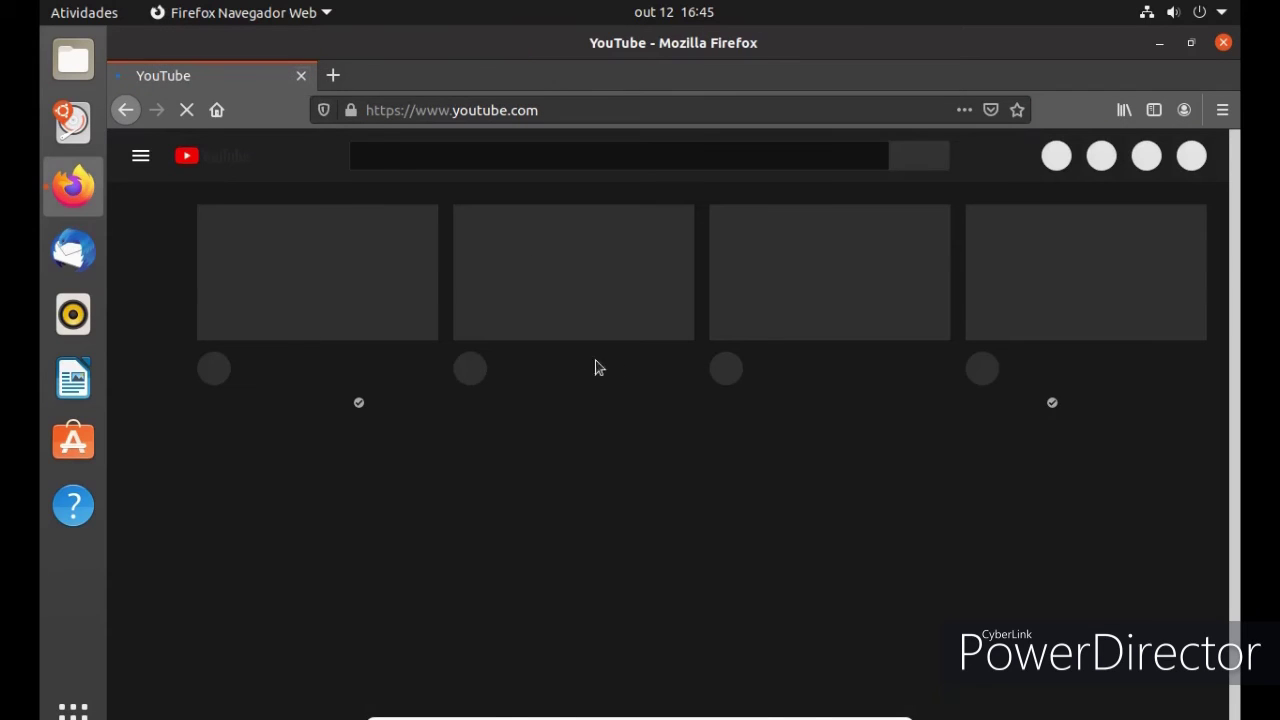
scroll(630, 375, down, 2)
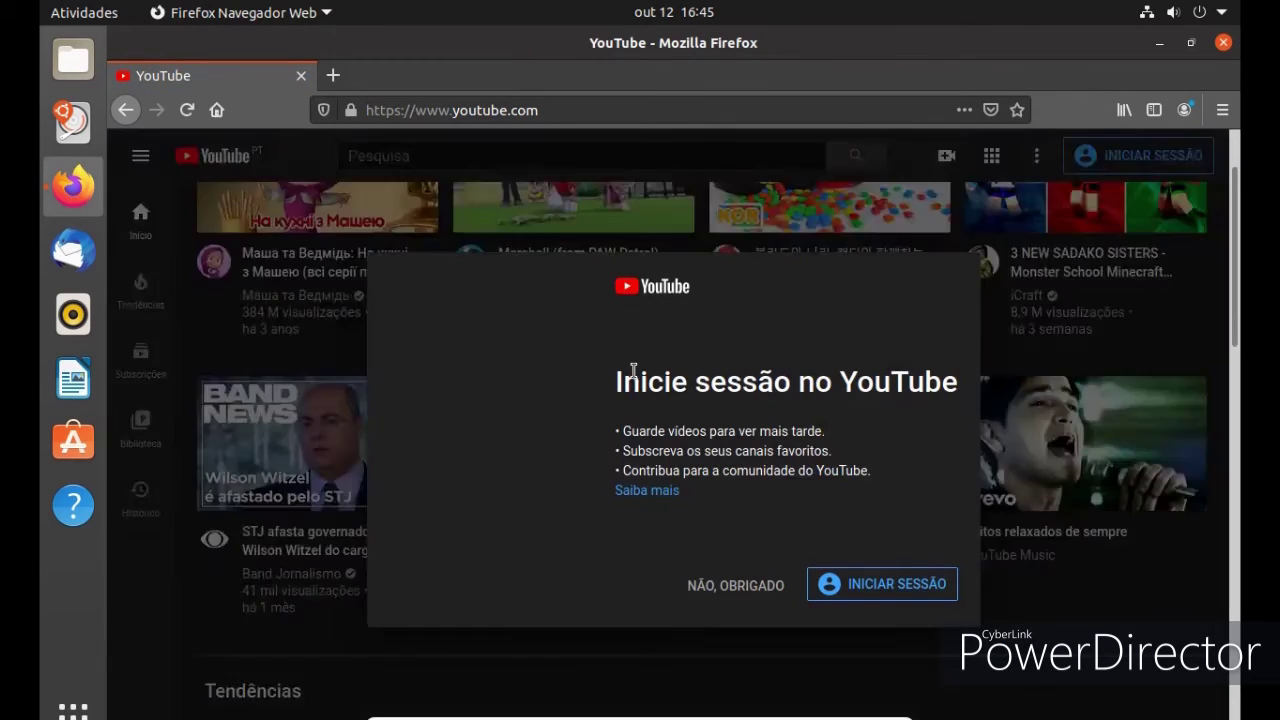
click(699, 596)
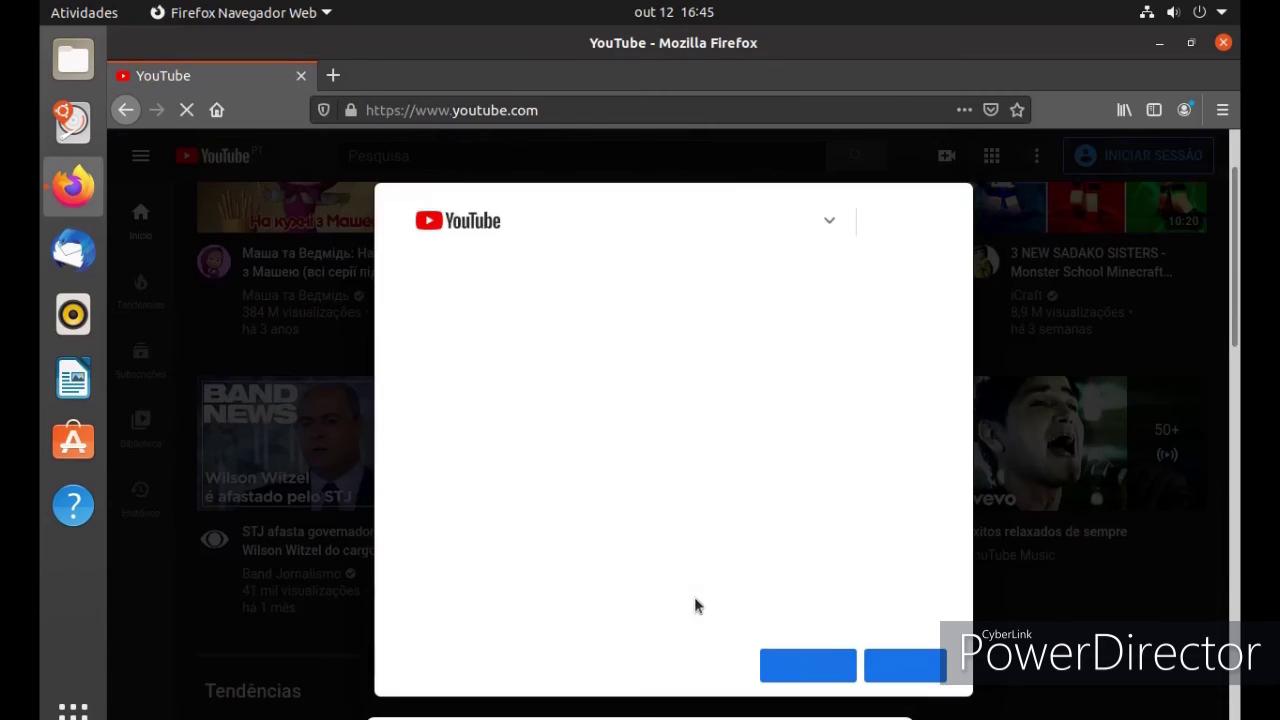
click(906, 672)
Browse the YouTube home page down to the Tendências section and close Firefox
scroll(863, 634, down, 5)
scroll(760, 622, down, 2)
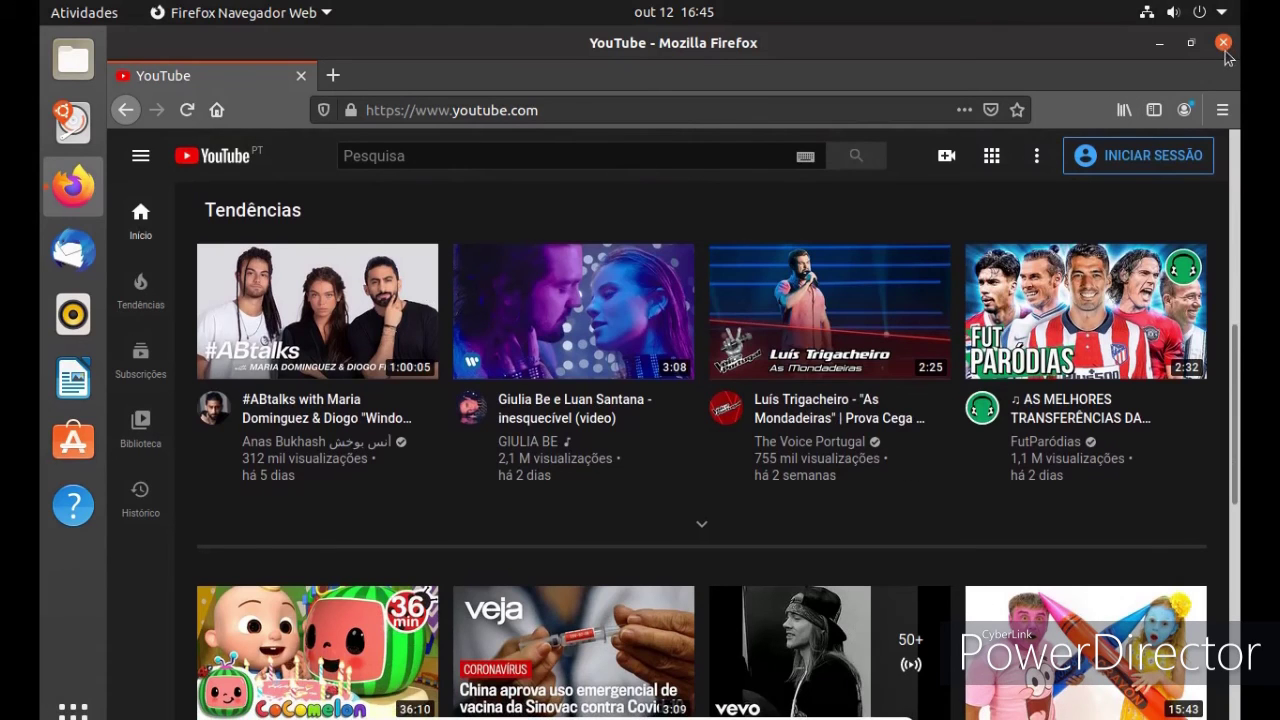
key(alt+F4)
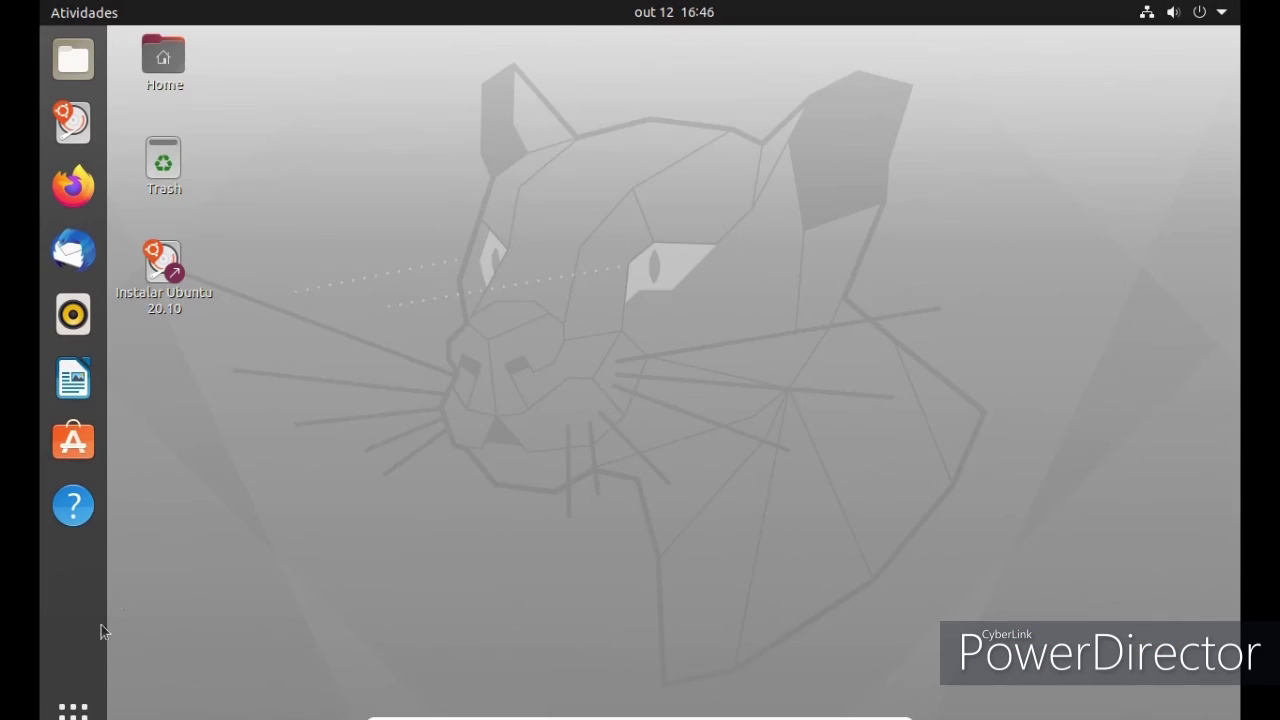
Open Drivers adicionais from the application overview, review the Ubuntu Software, Outro software, Autenticação and Livepatch pages, and close Software e atualizações
click(71, 692)
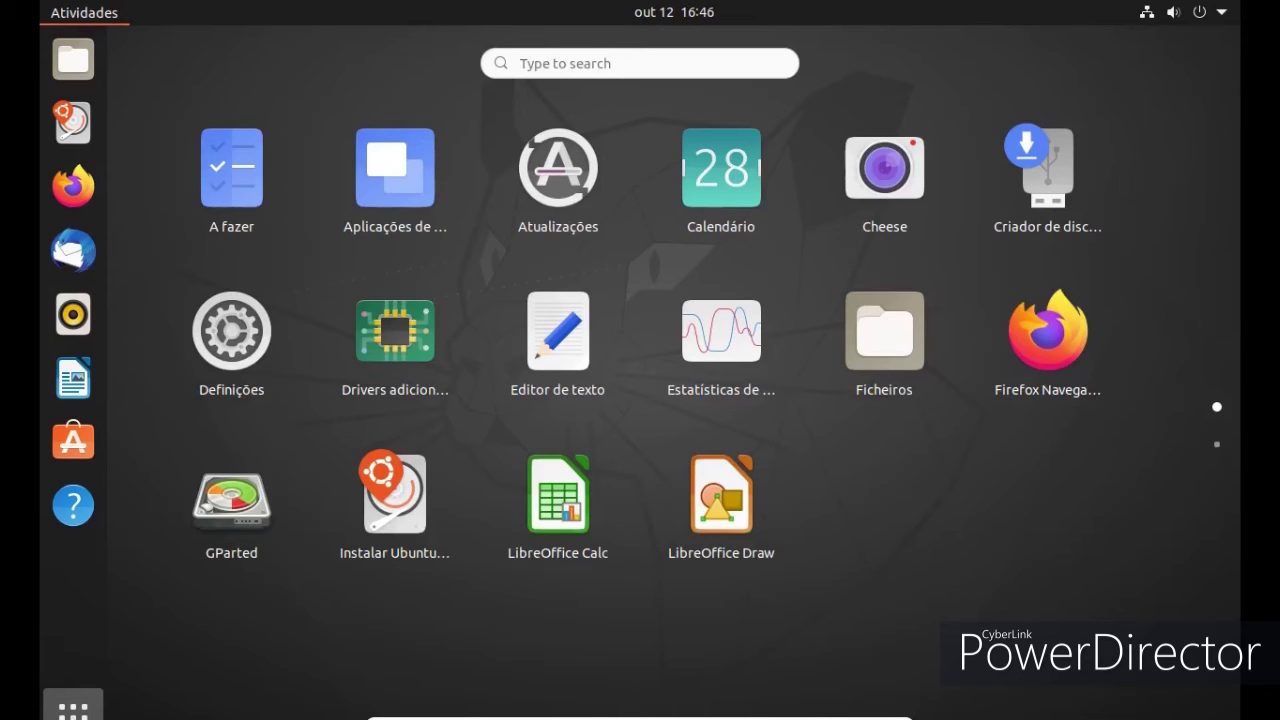
click(425, 335)
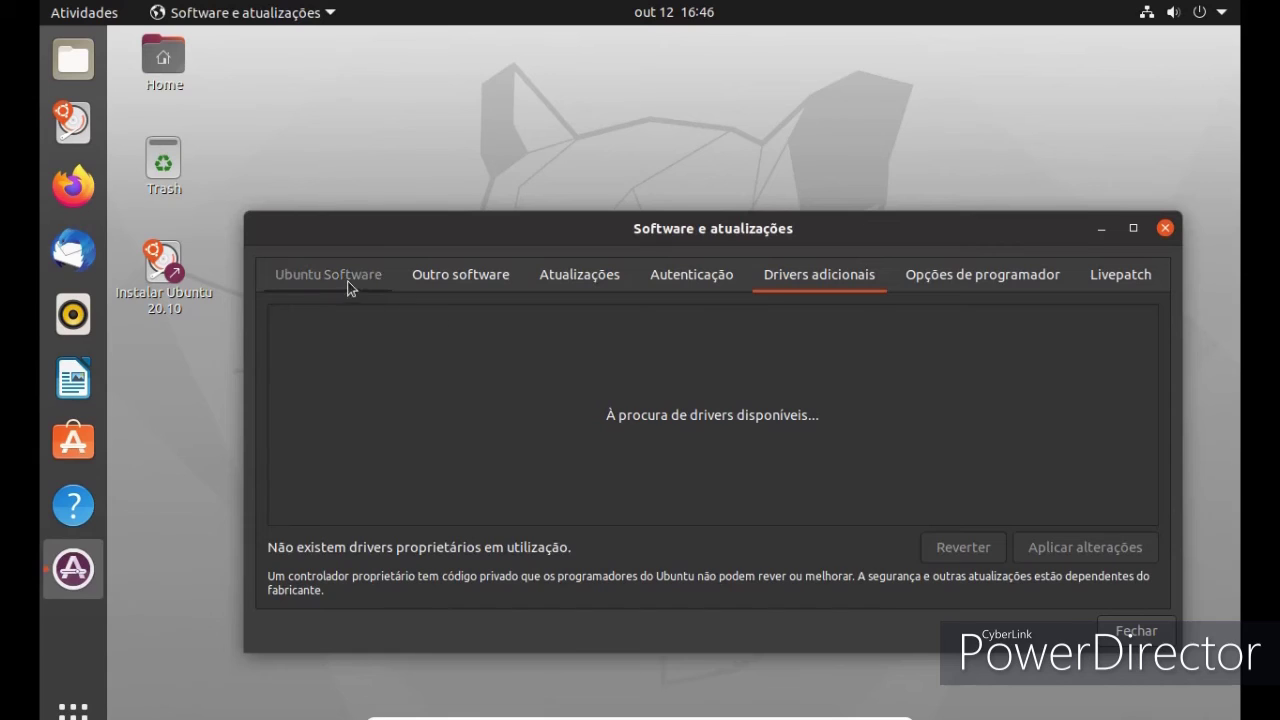
click(349, 286)
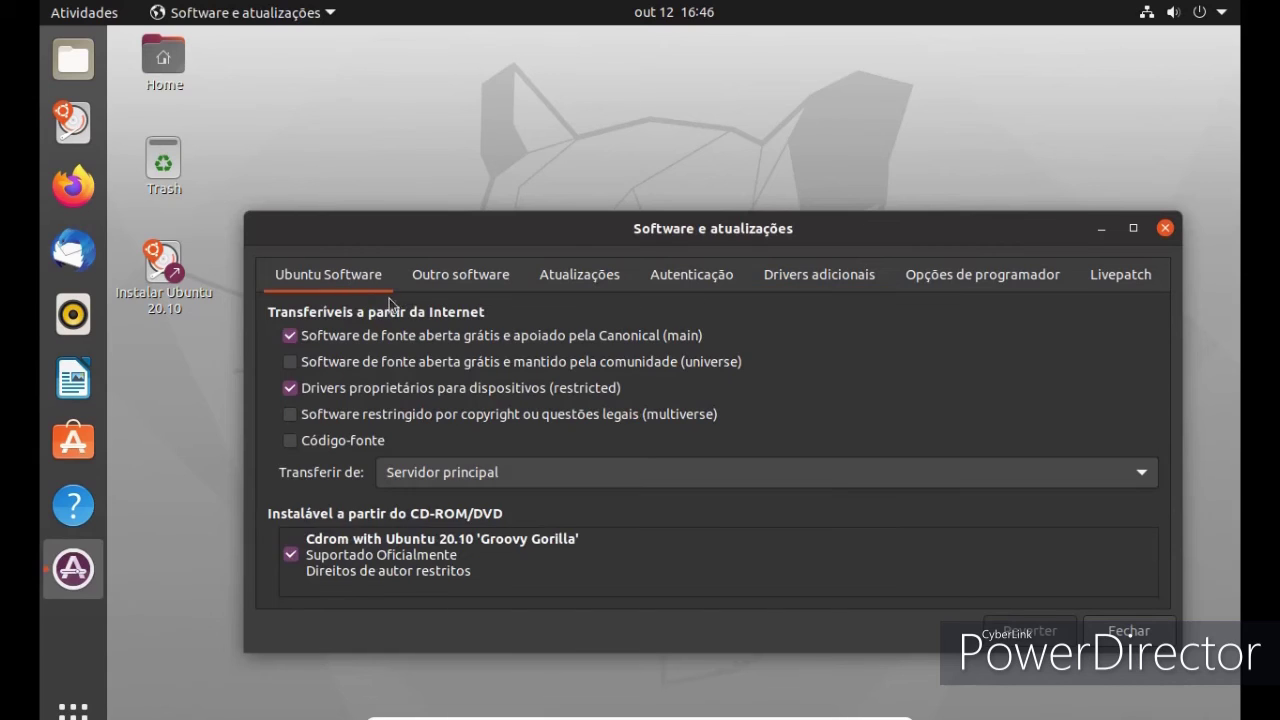
click(458, 279)
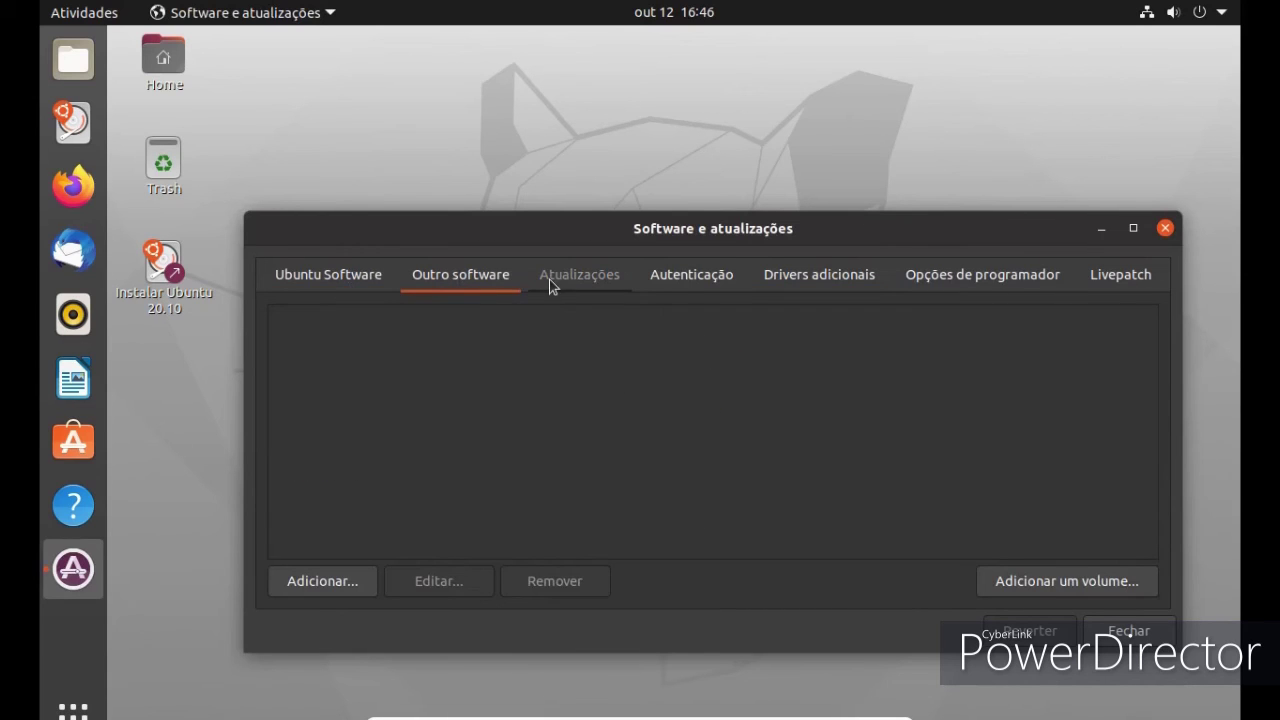
click(687, 285)
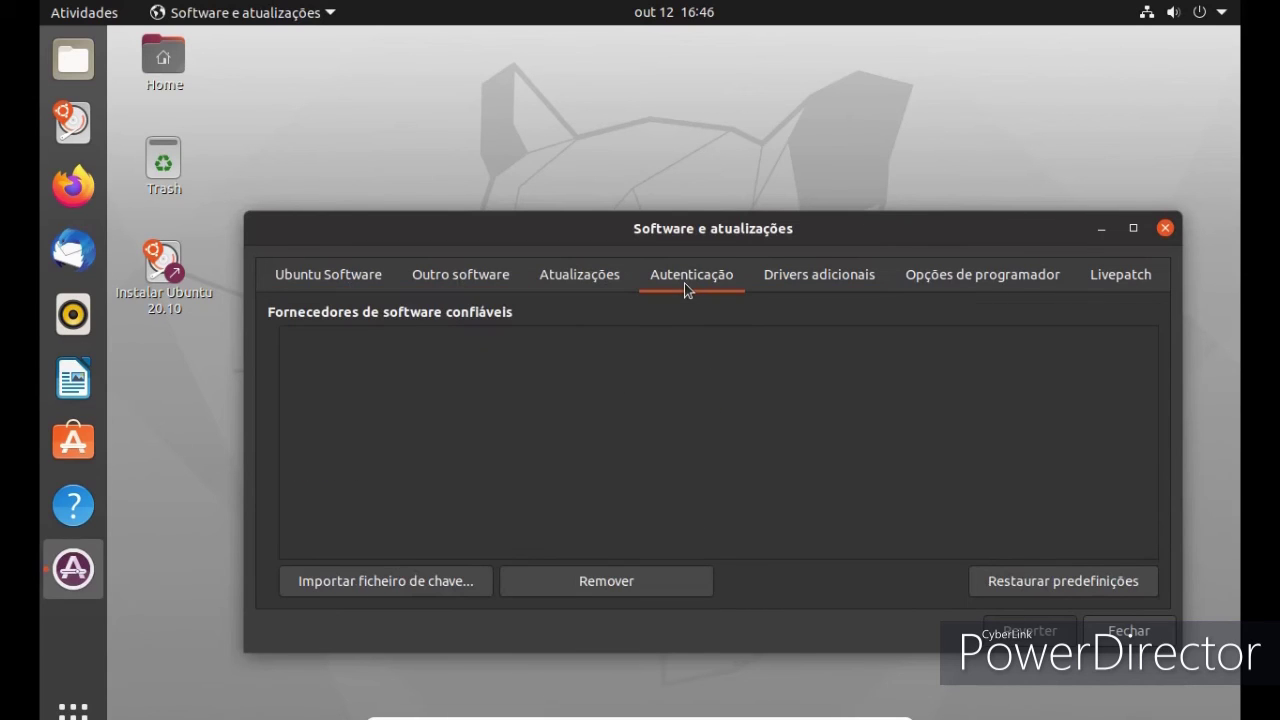
click(1122, 273)
click(1128, 630)
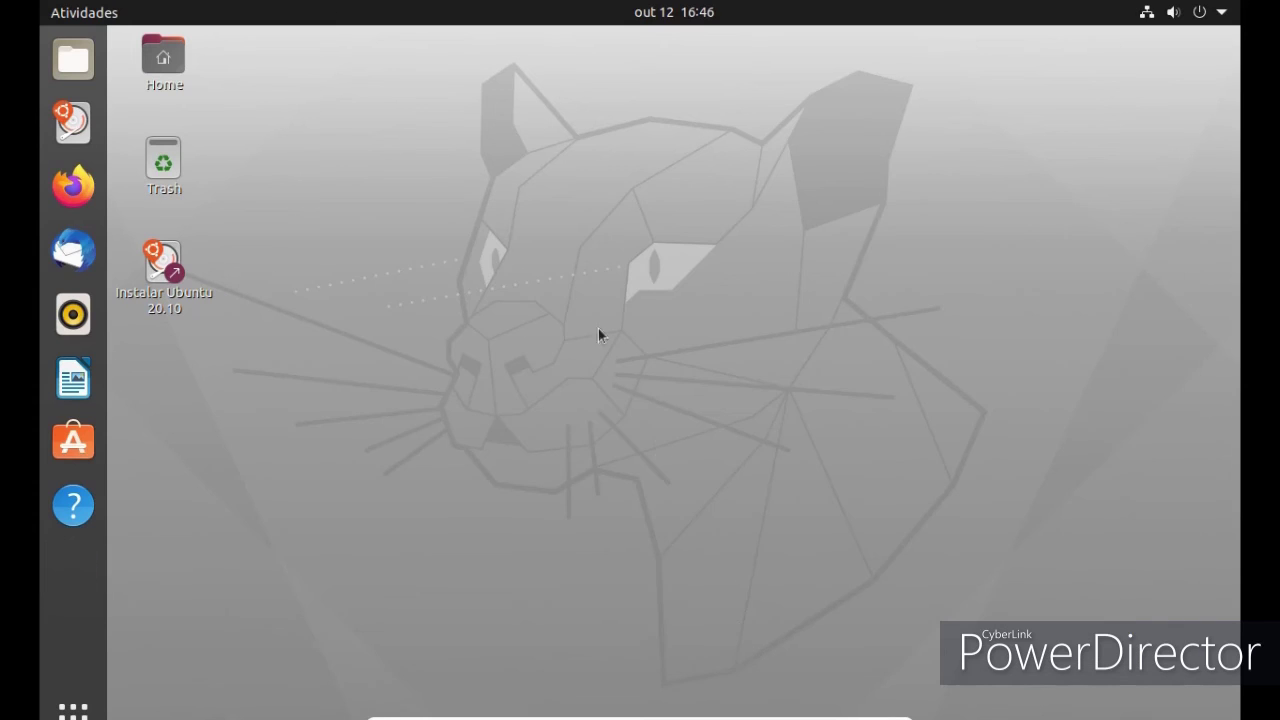
Show the desktop folder's contents in Files from the desktop and close the file window
right_click(557, 275)
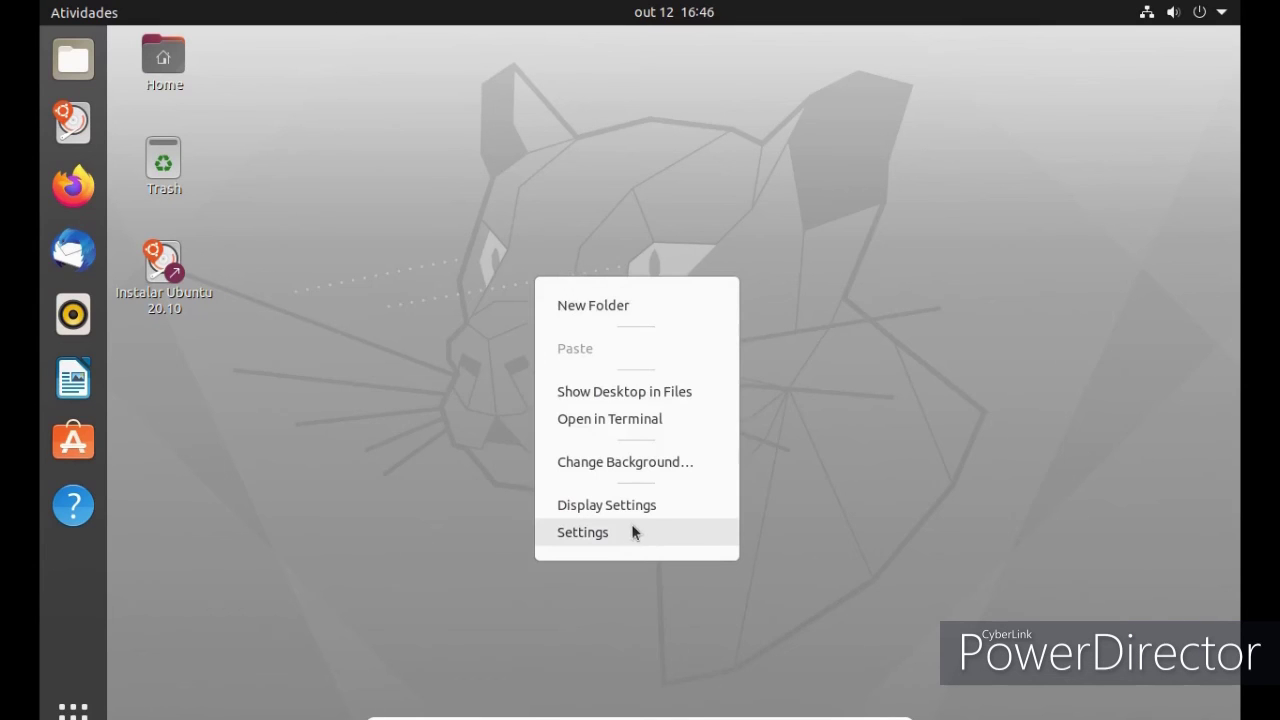
click(600, 391)
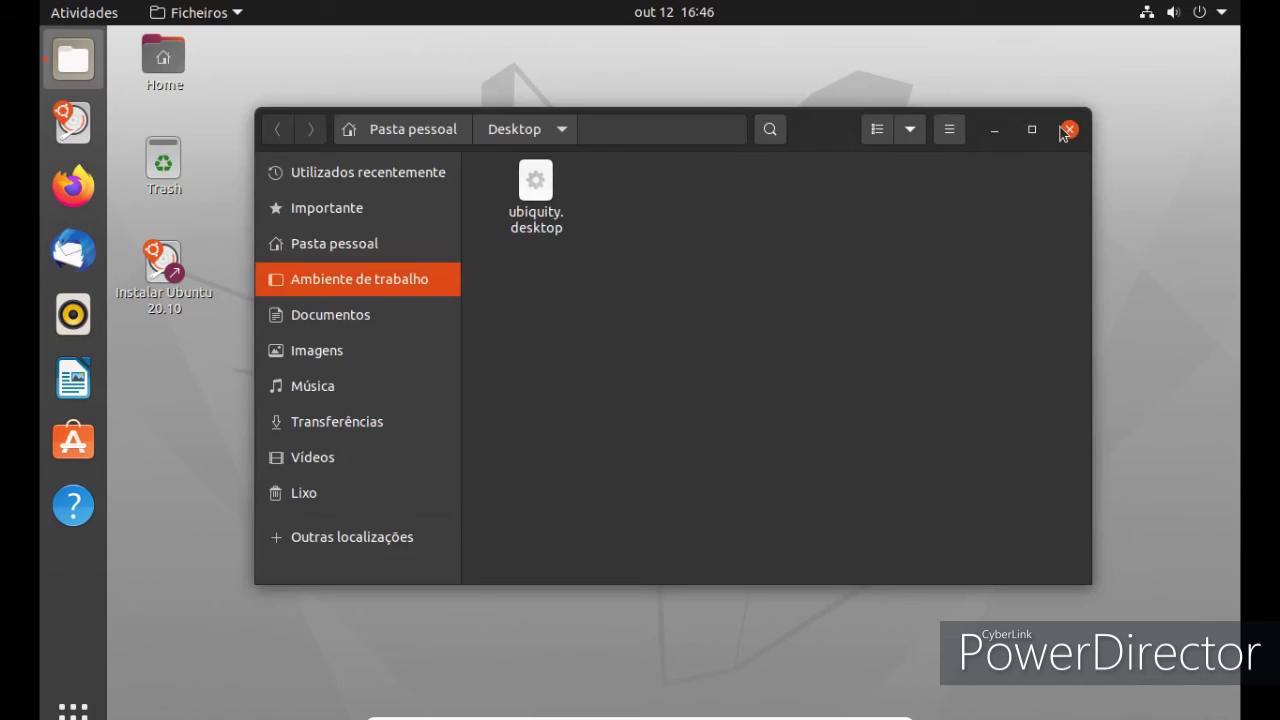
click(1068, 130)
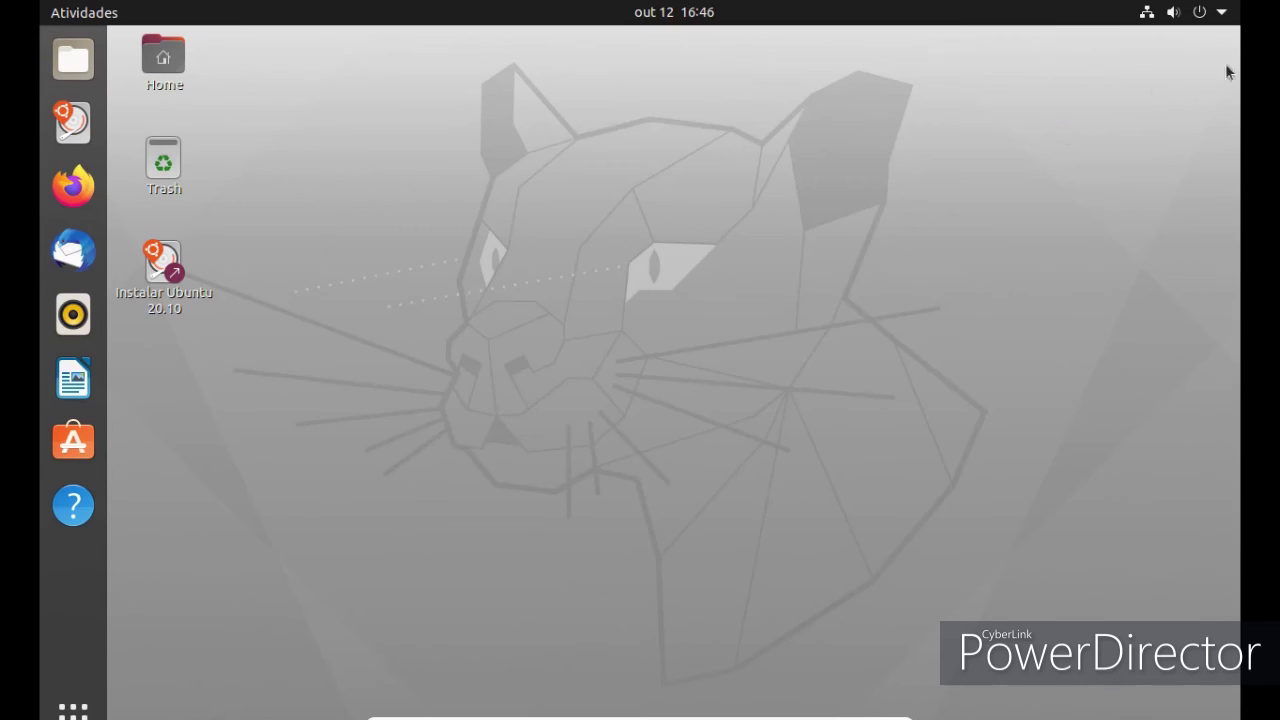
Start LibreOffice Draw from the application overview and draw a closed, S-shaped freeform curve down the middle of the page
click(73, 710)
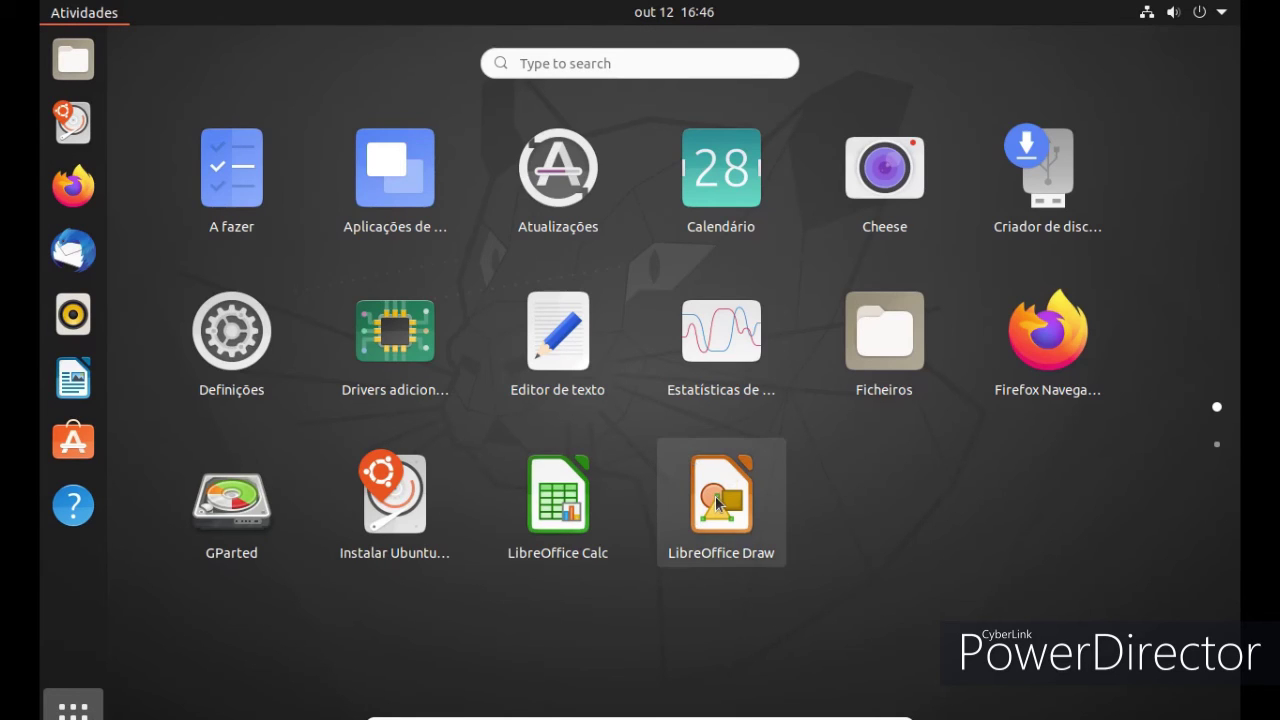
click(715, 495)
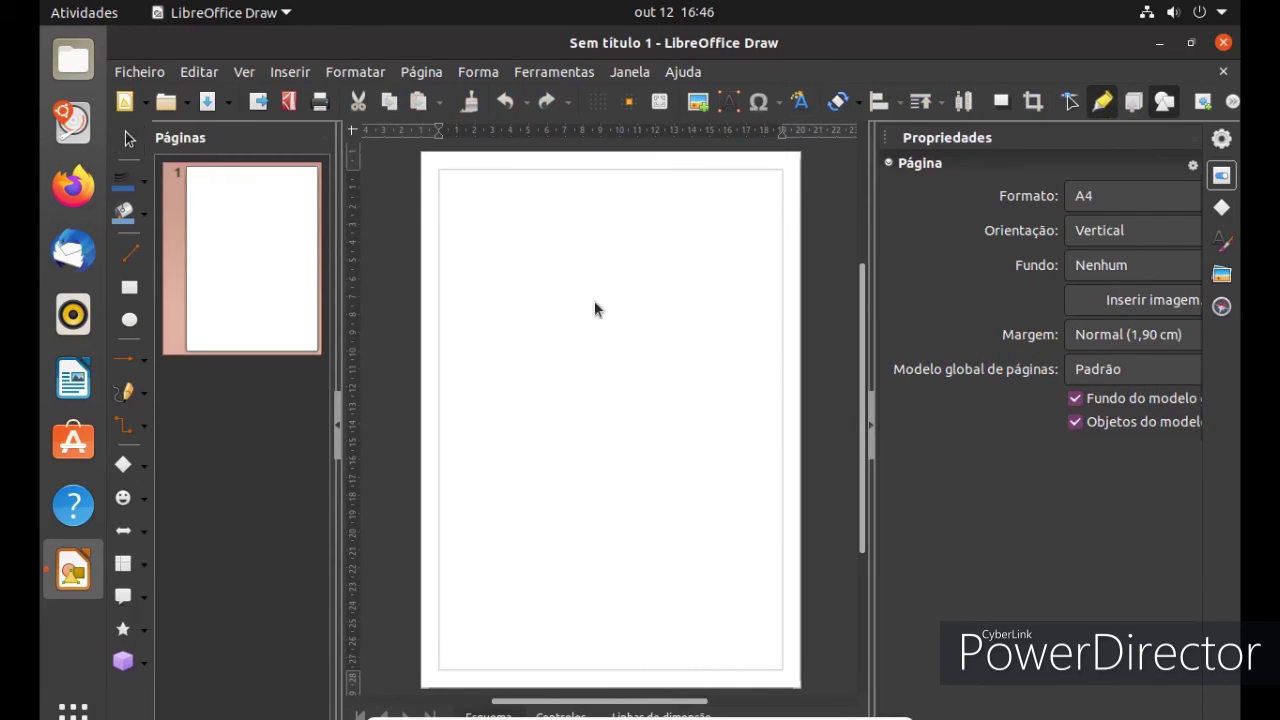
drag(483, 314, 666, 276)
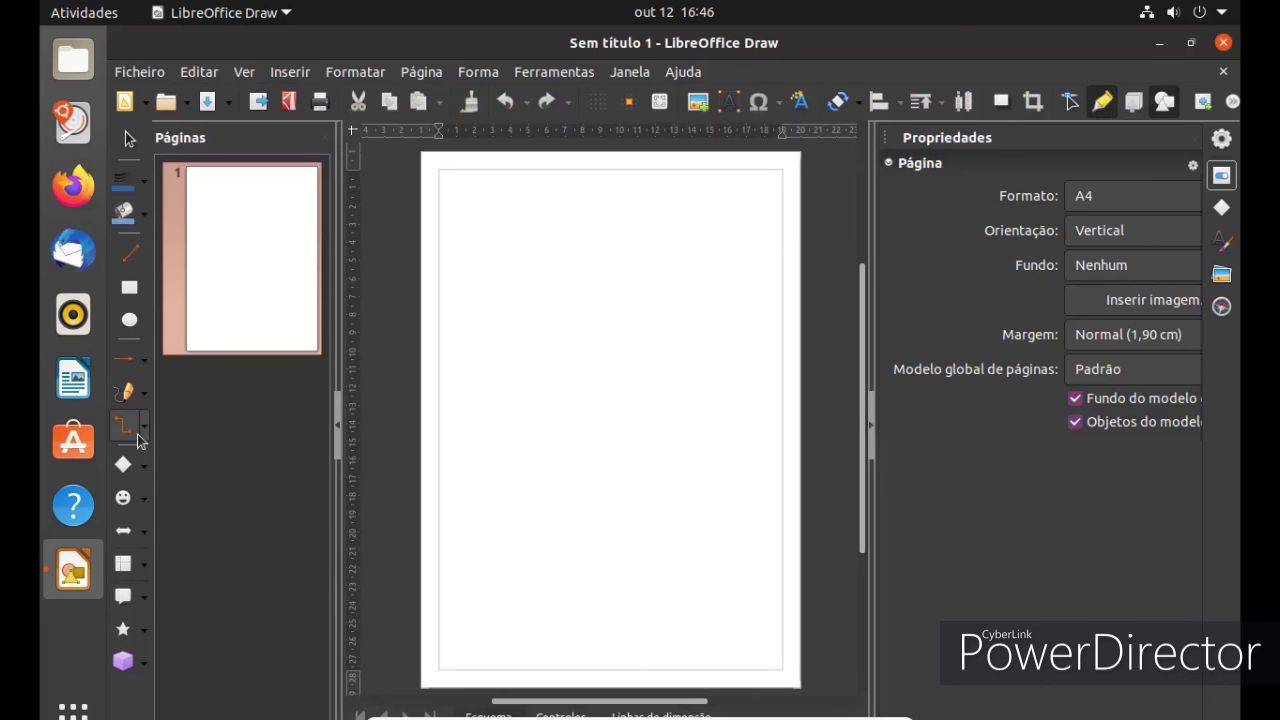
click(126, 392)
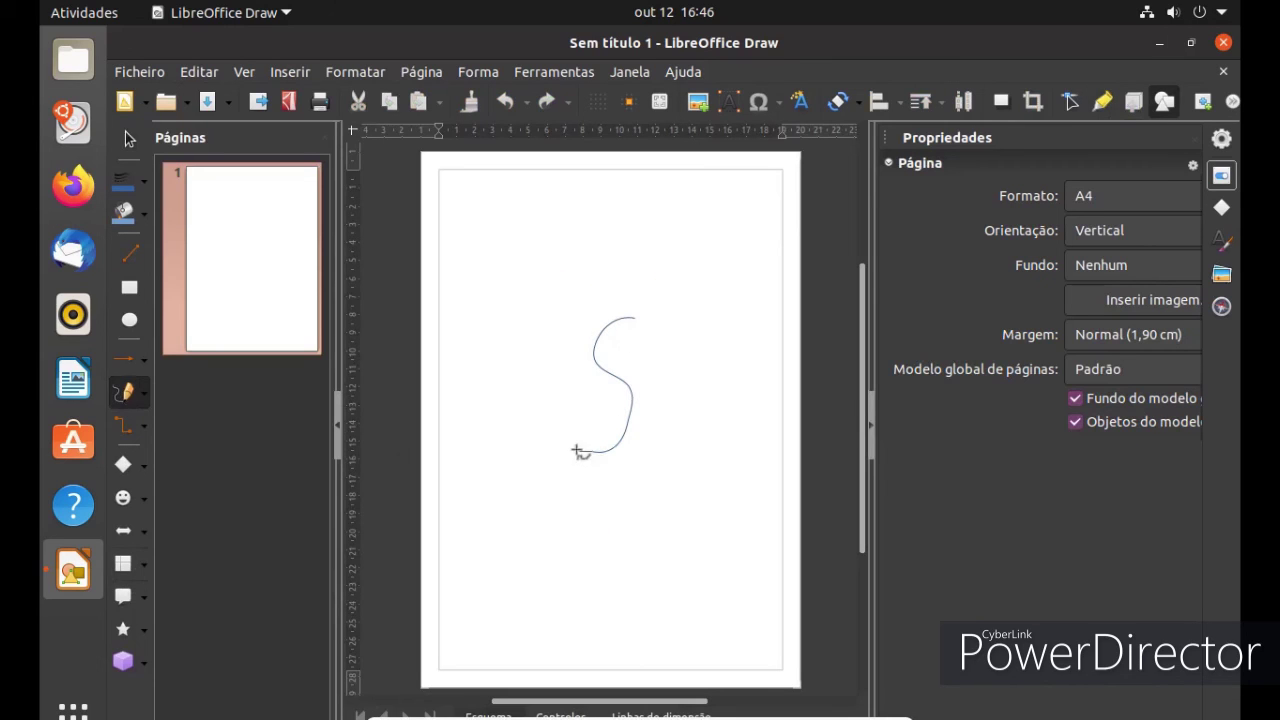
mouse_move(619, 584)
mouse_down()
mouse_move(674, 603)
mouse_move(658, 420)
mouse_up()
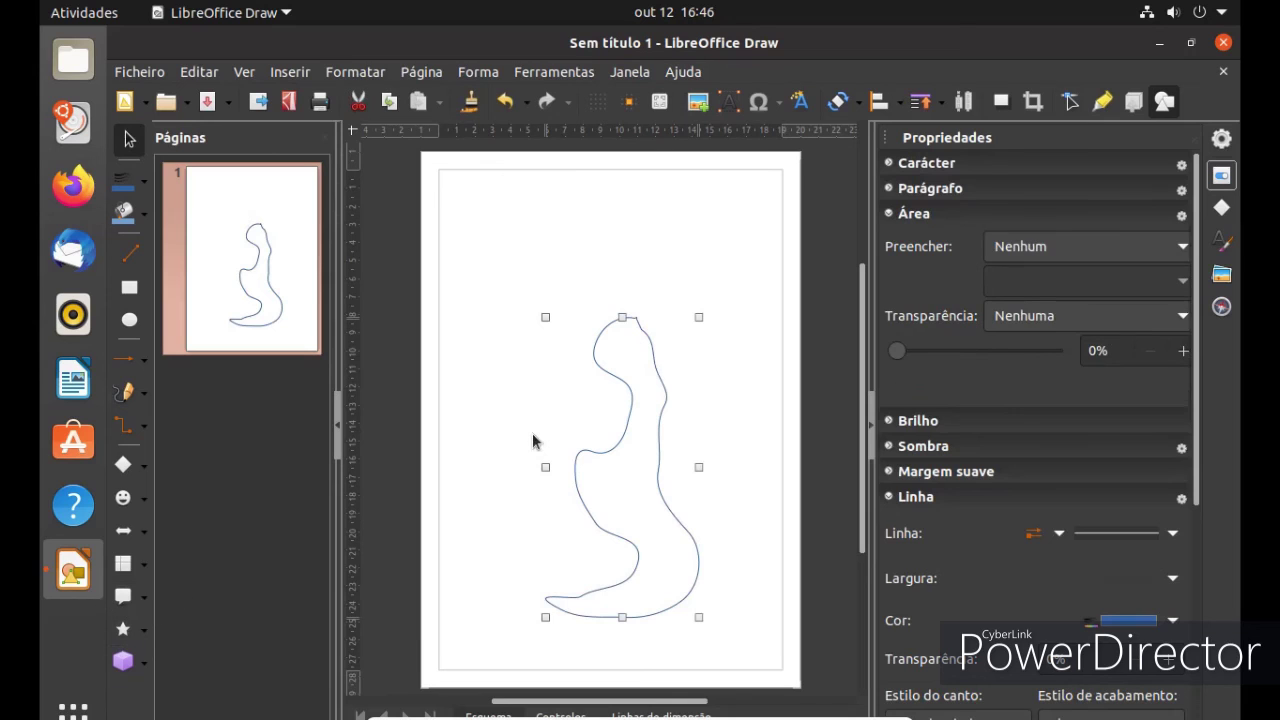
click(510, 436)
Add a wide, flat rounded callout across the top of the freeform curve, with its pointer reaching the curve's lower-left tip
click(123, 596)
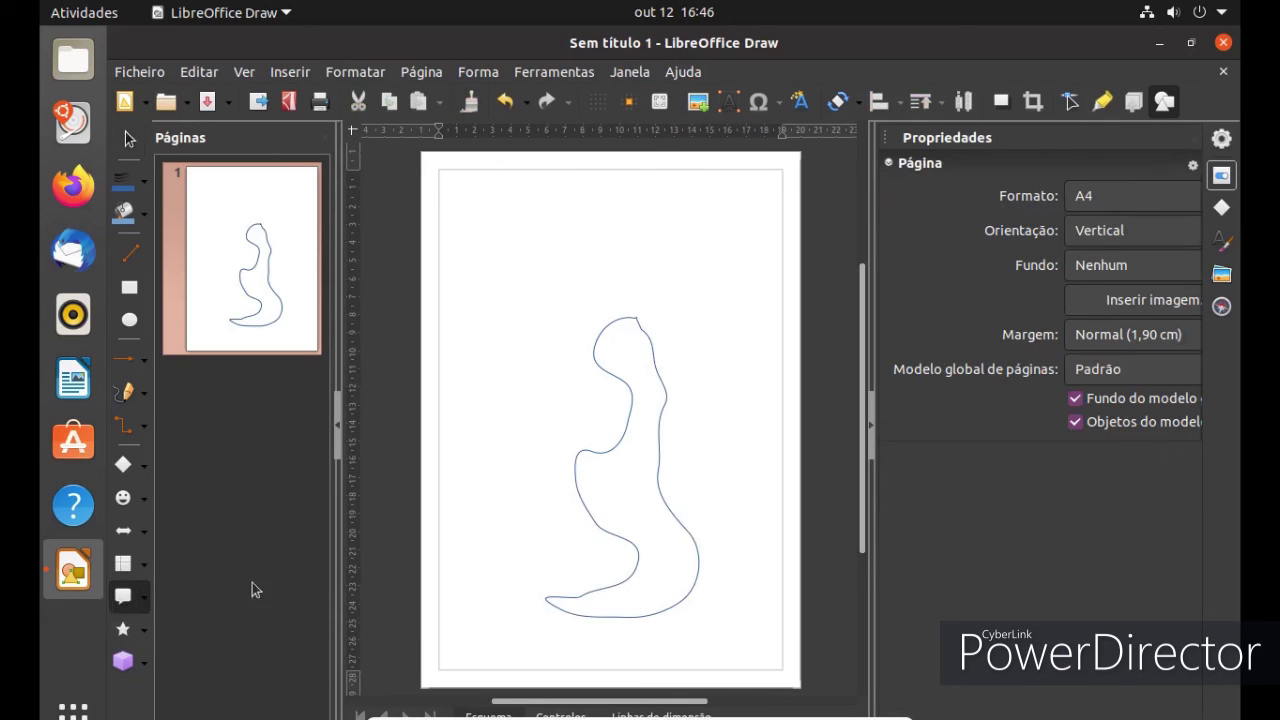
drag(488, 290, 724, 340)
drag(537, 402, 553, 608)
click(504, 617)
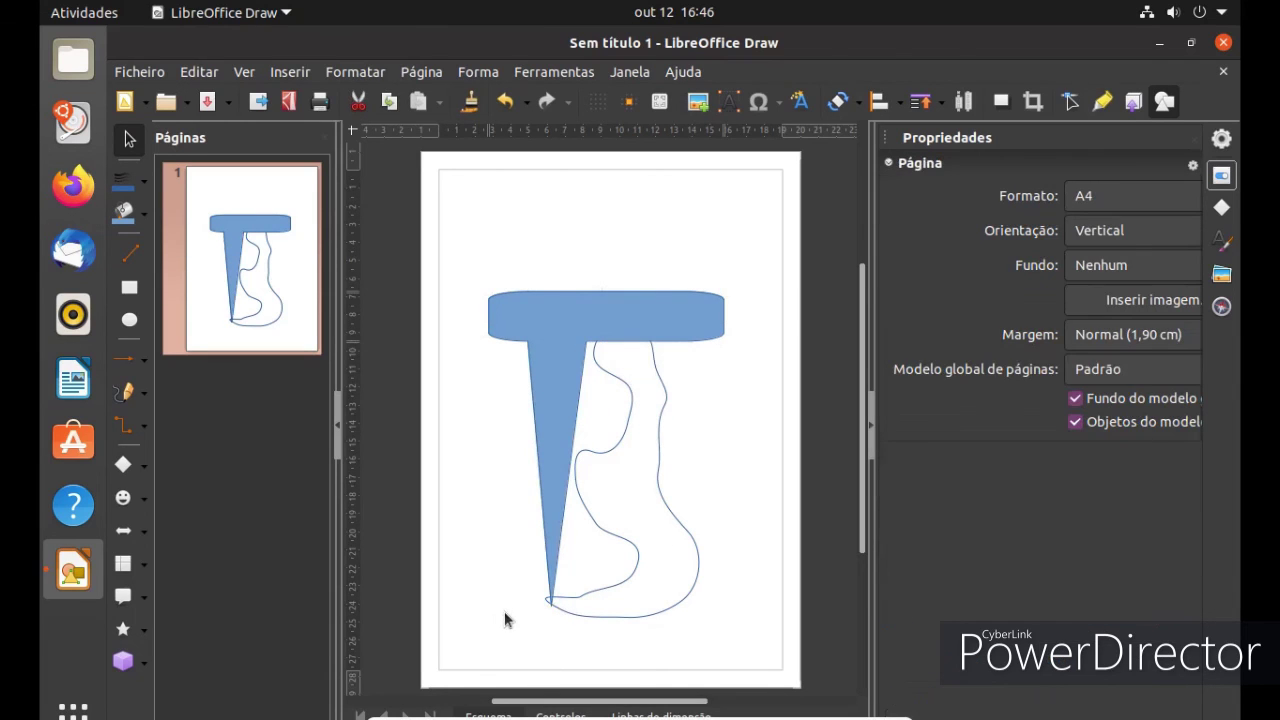
Draw a 3D cylinder and place it over the freeform curve, just below the callout's body
click(143, 662)
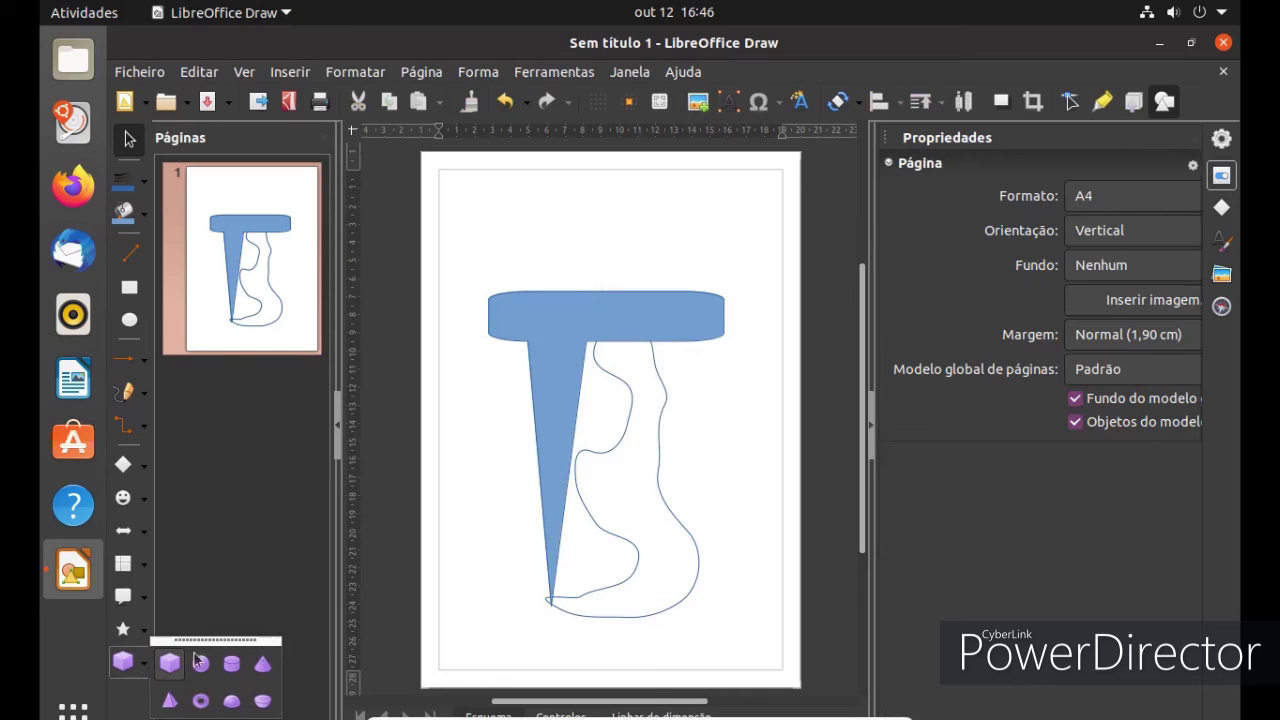
click(231, 664)
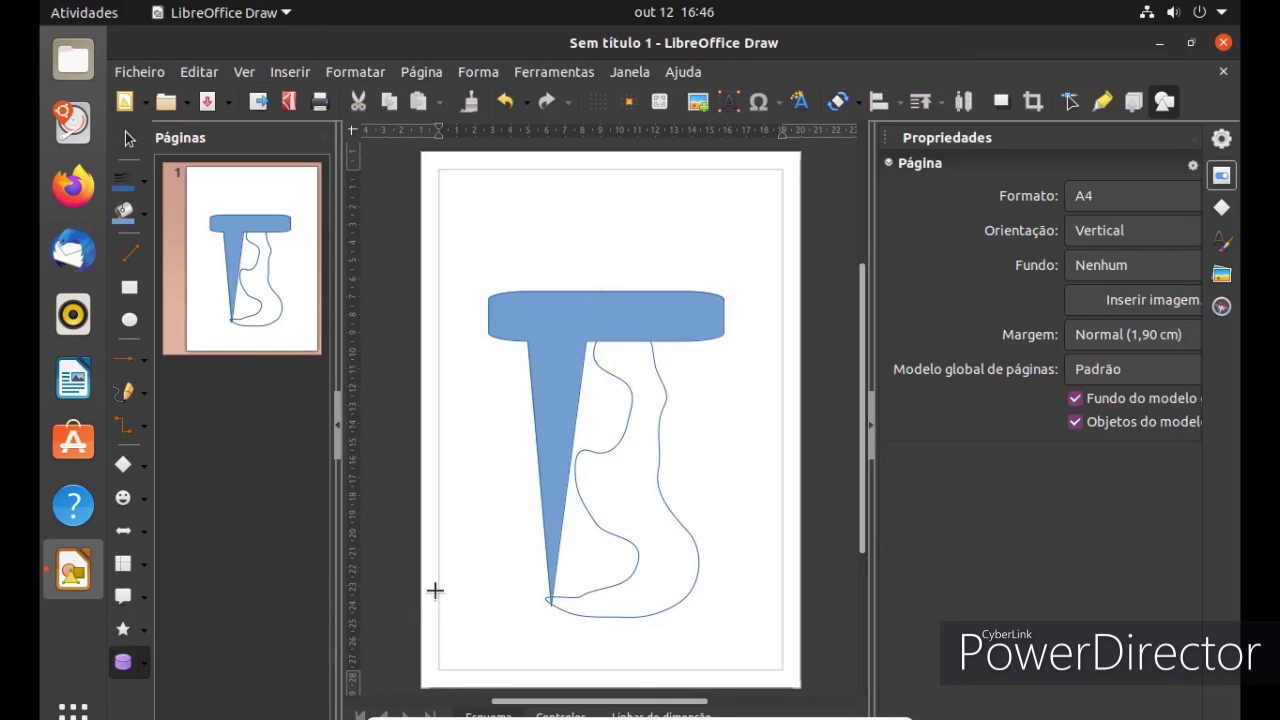
drag(476, 566, 640, 622)
drag(580, 535, 728, 436)
Set the cylinder's transparency to 25% and change its fill to light red
drag(897, 493, 923, 509)
click(1081, 419)
click(1058, 548)
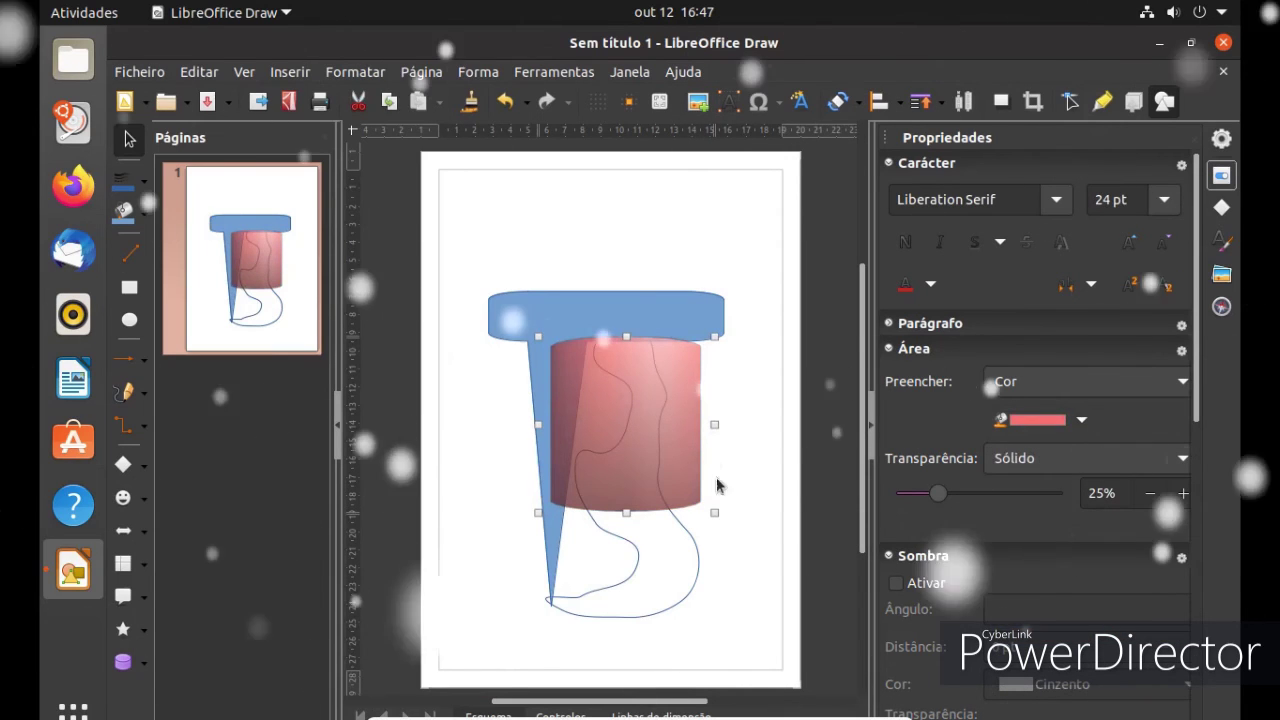
click(476, 641)
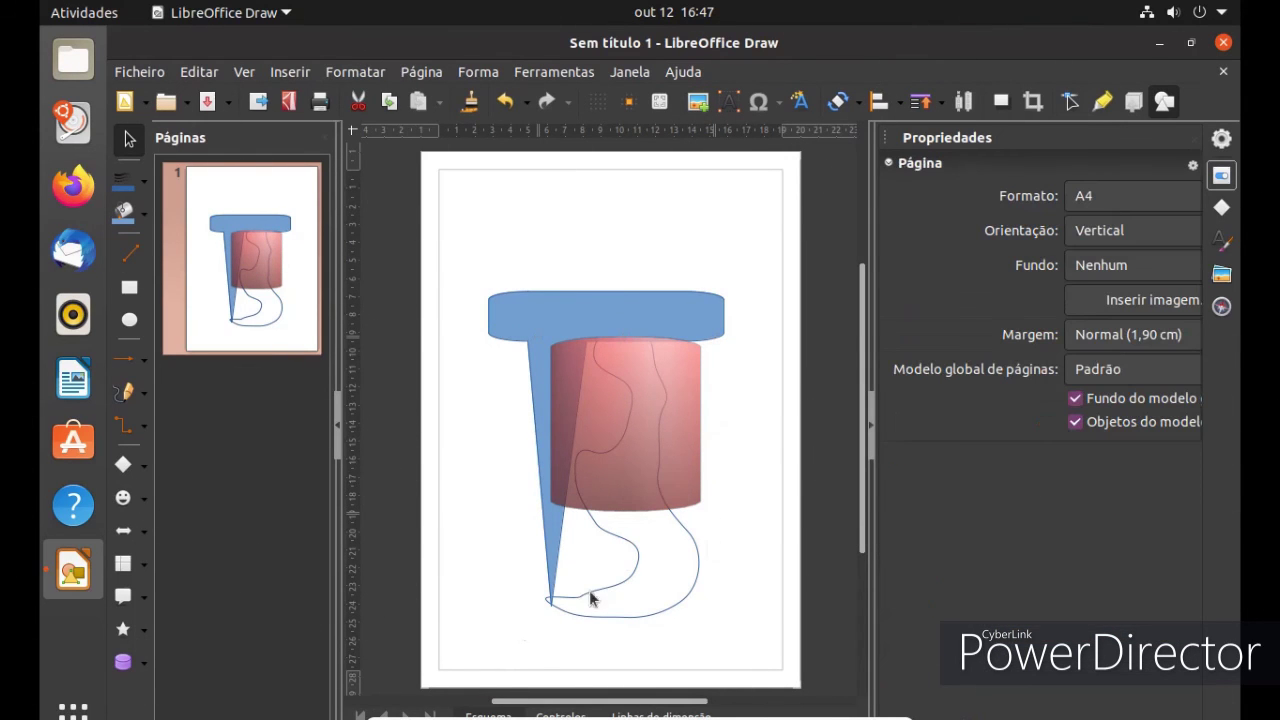
Close the drawing without saving and exit LibreOffice
click(1222, 76)
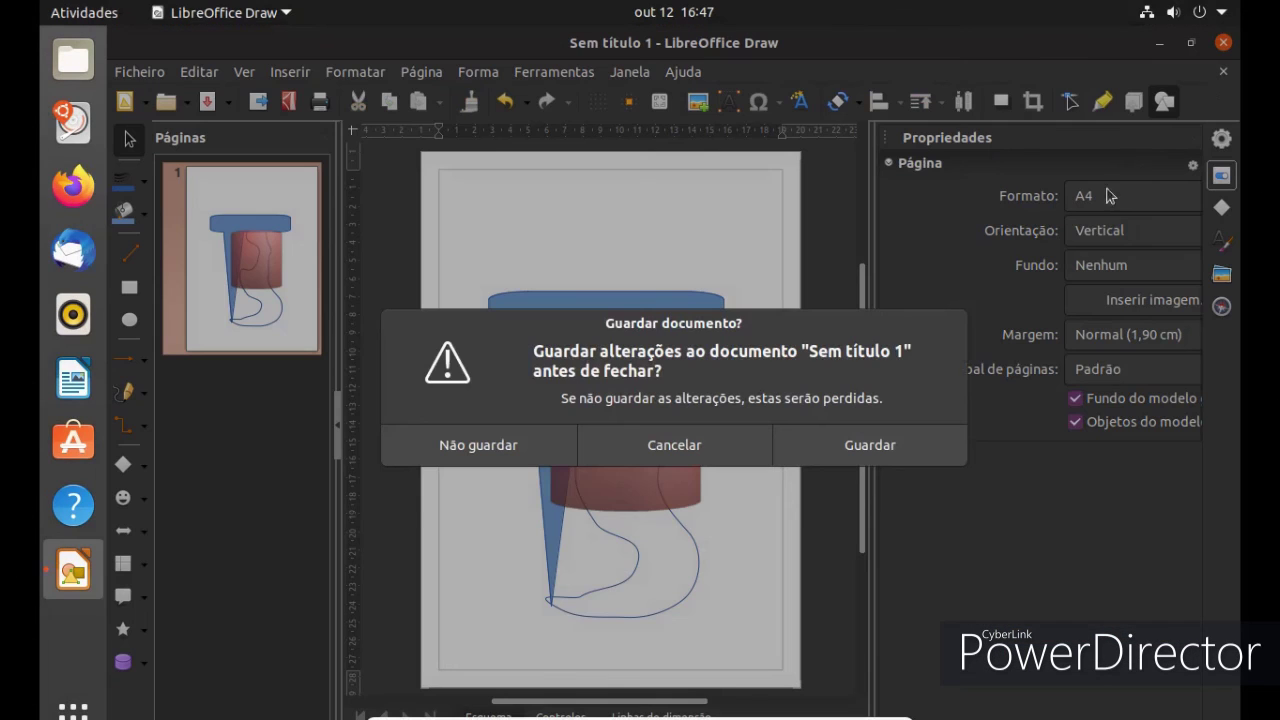
click(435, 447)
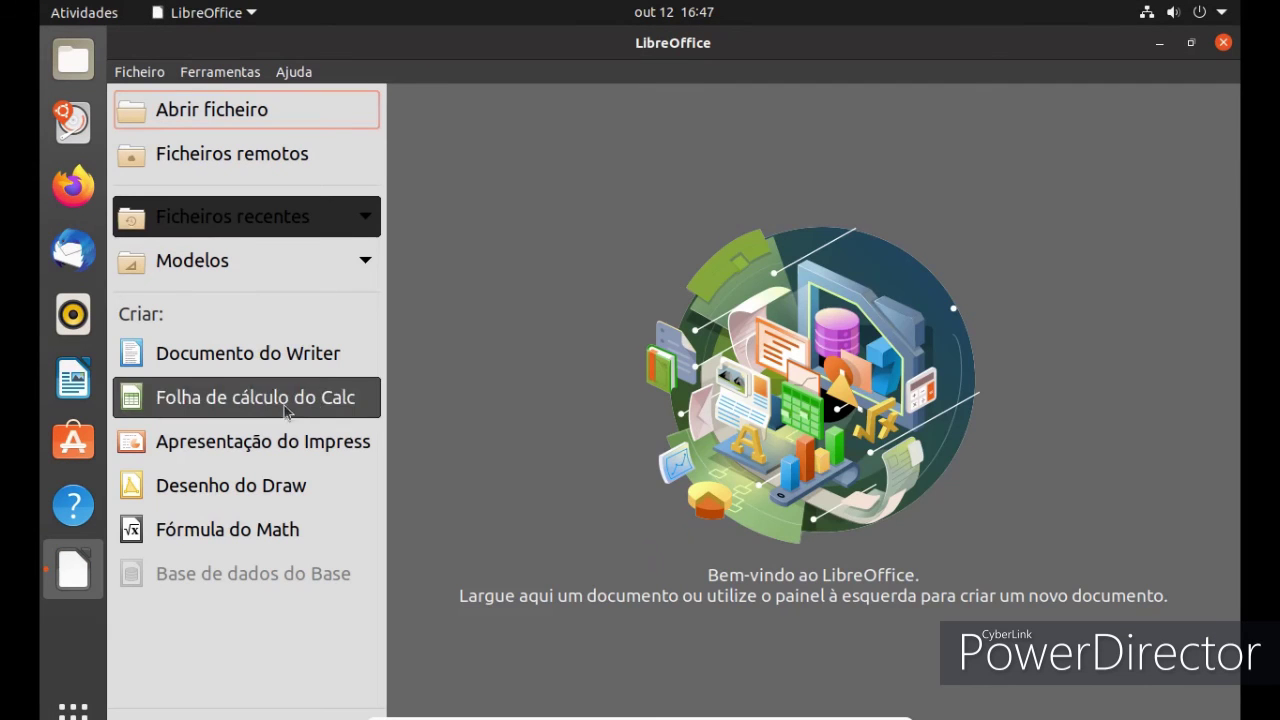
click(1224, 43)
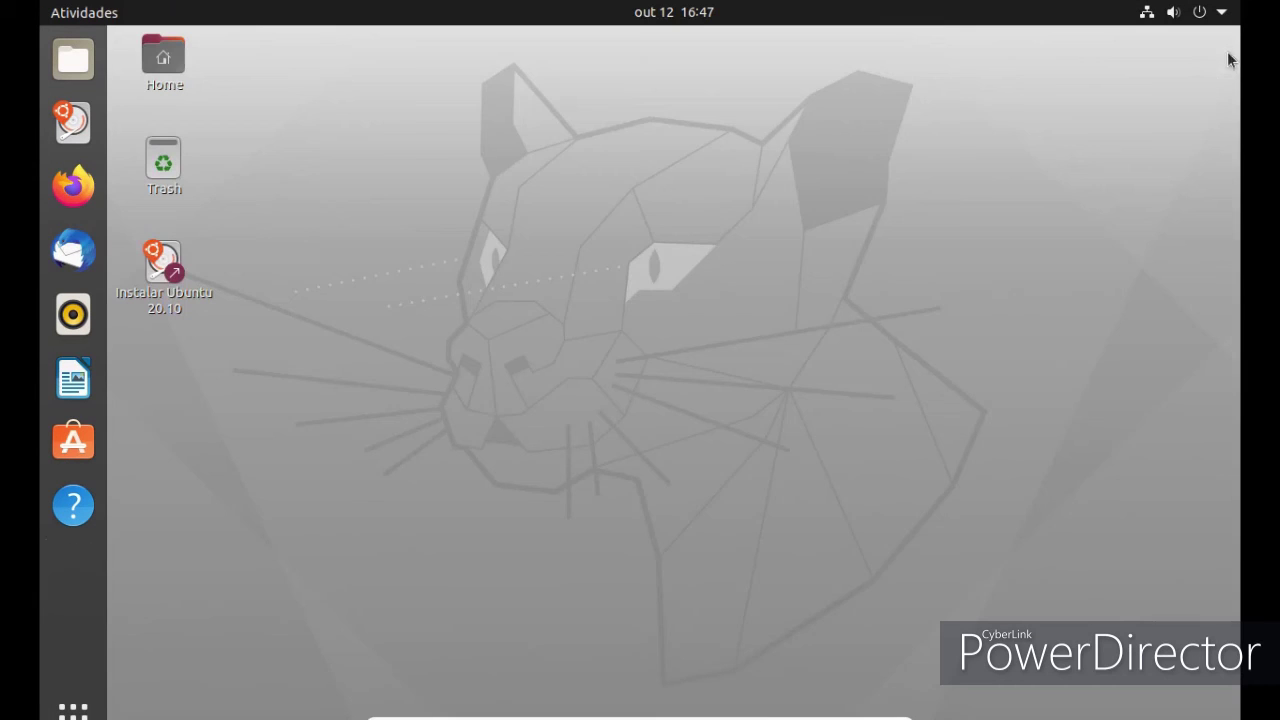
Change the desktop background to the purple cat wallpaper in the Fundo do ecrã settings
right_click(643, 206)
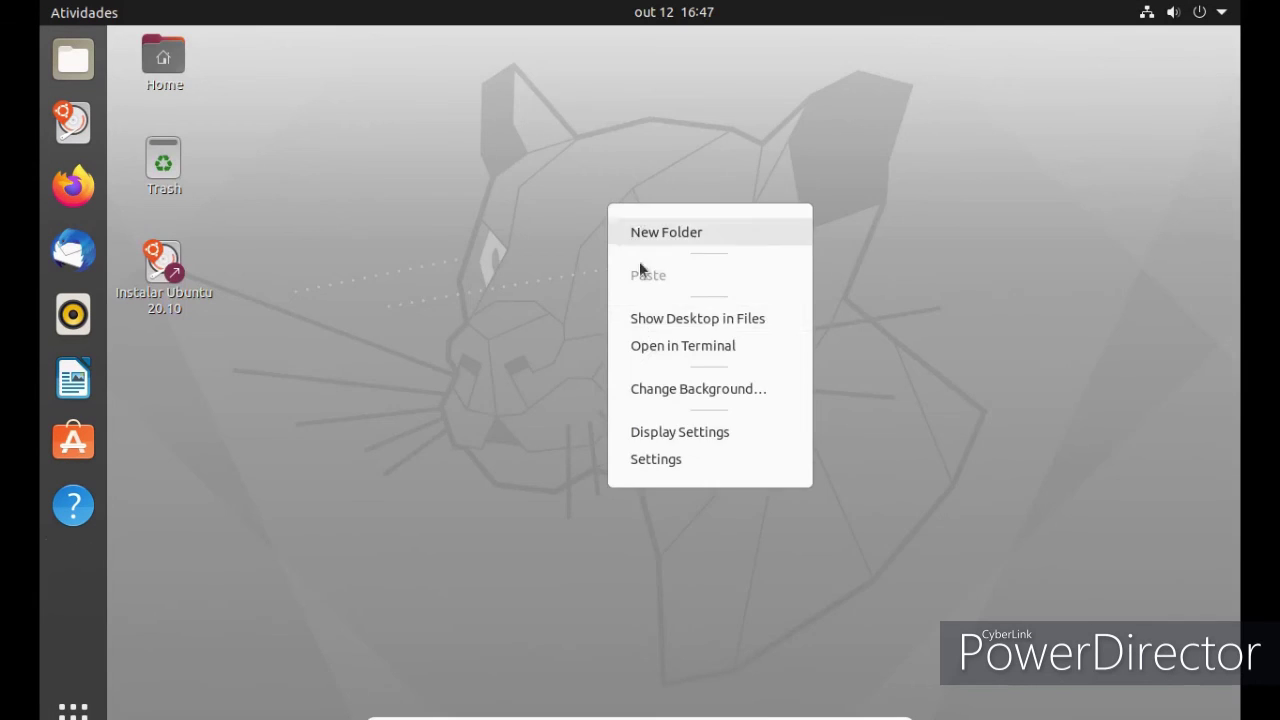
click(652, 388)
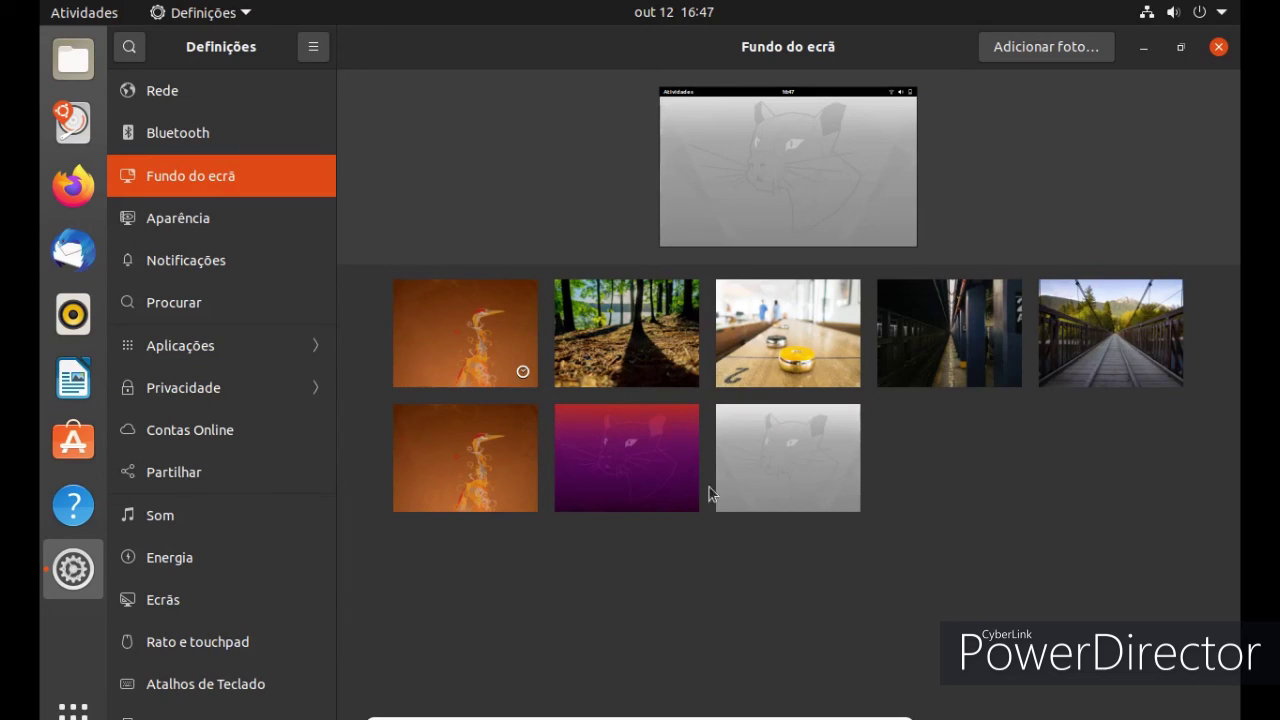
click(664, 500)
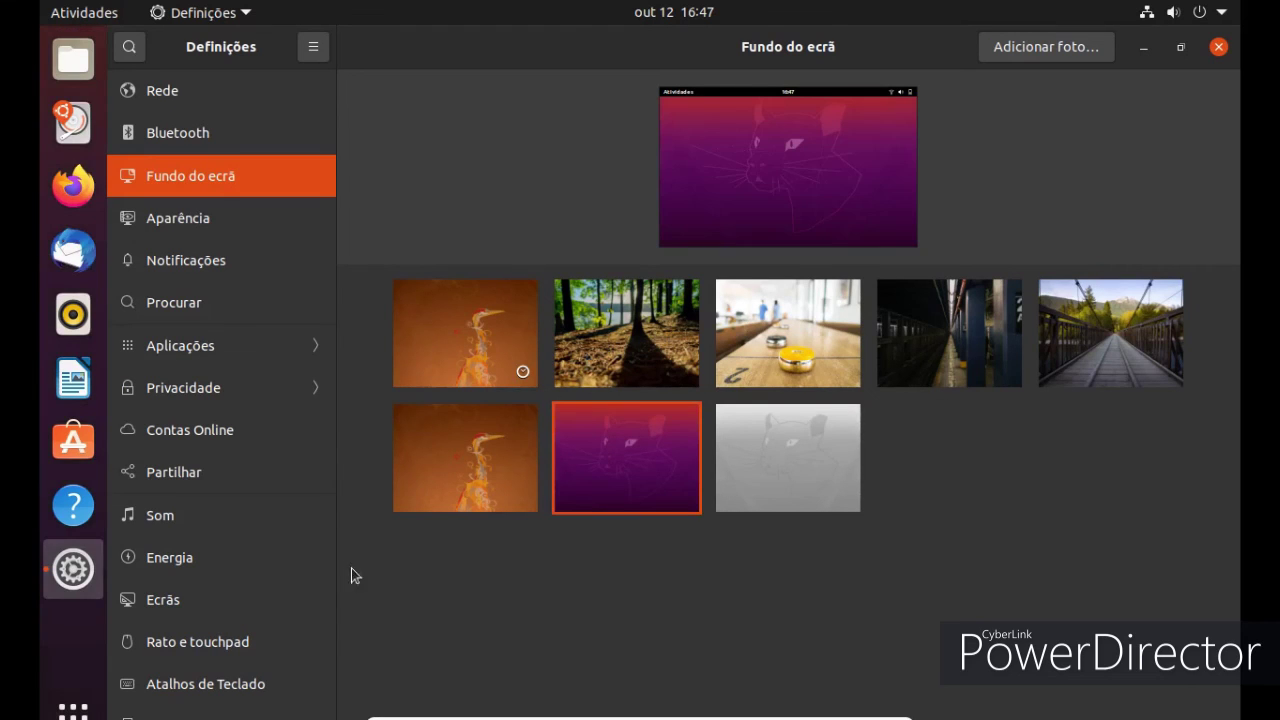
Look at the Som settings, look through the remaining settings categories, and view the Utilizadores page
click(246, 456)
click(237, 518)
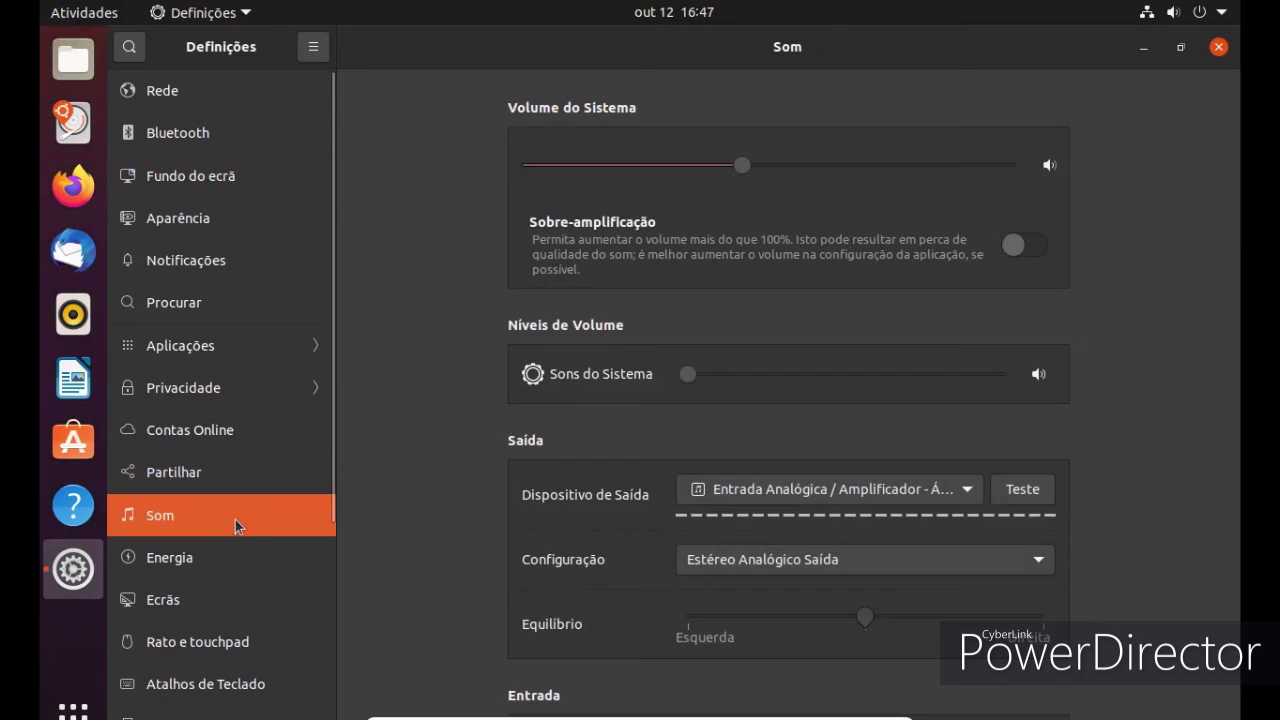
scroll(240, 525, down, 5)
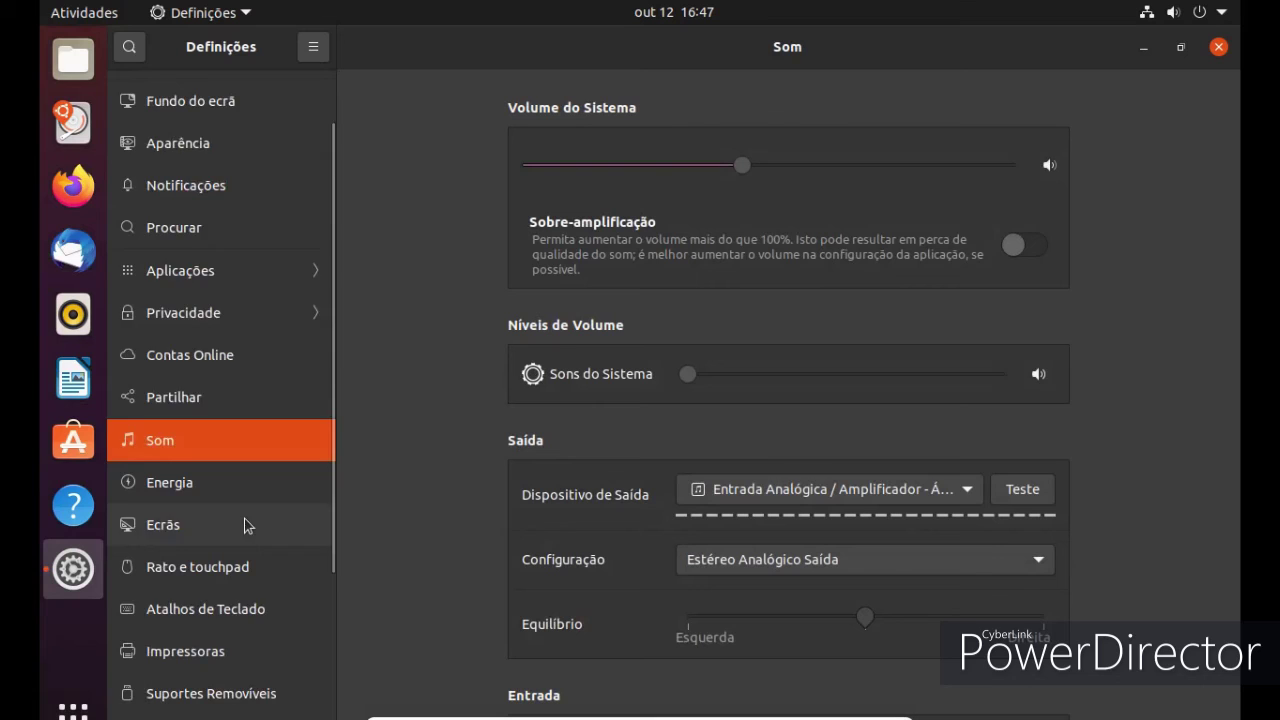
scroll(246, 520, down, 3)
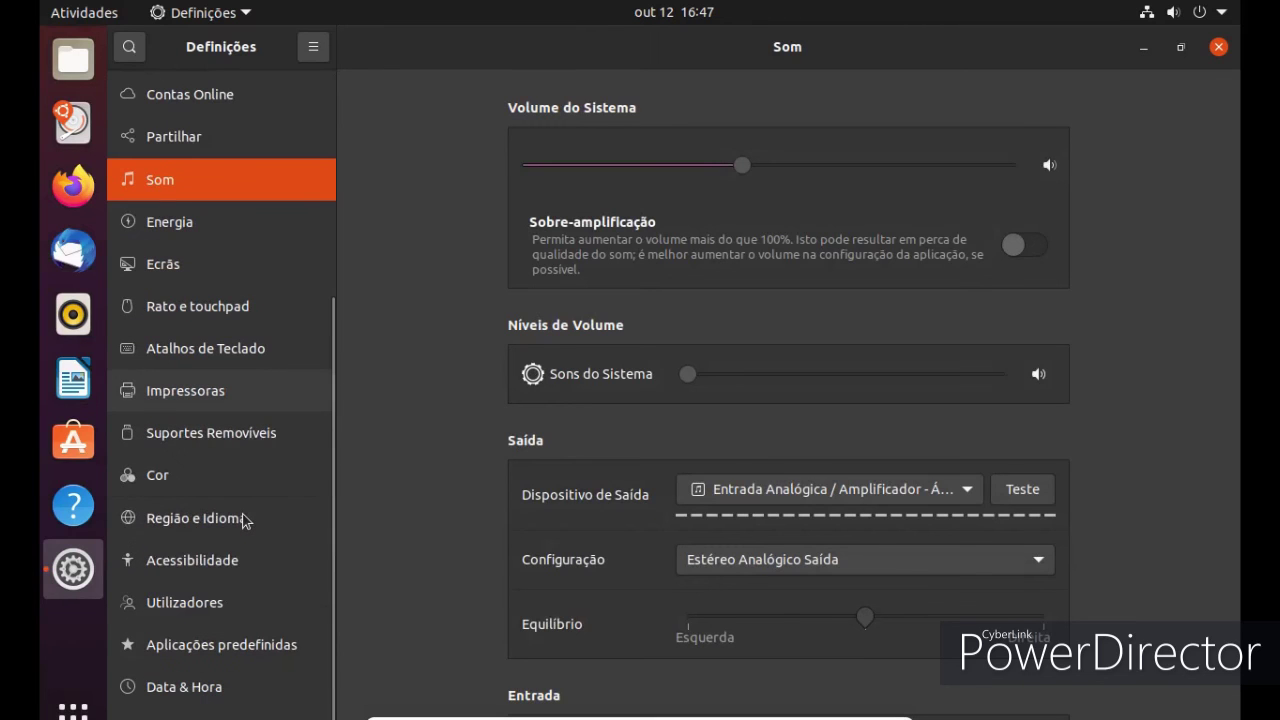
click(232, 602)
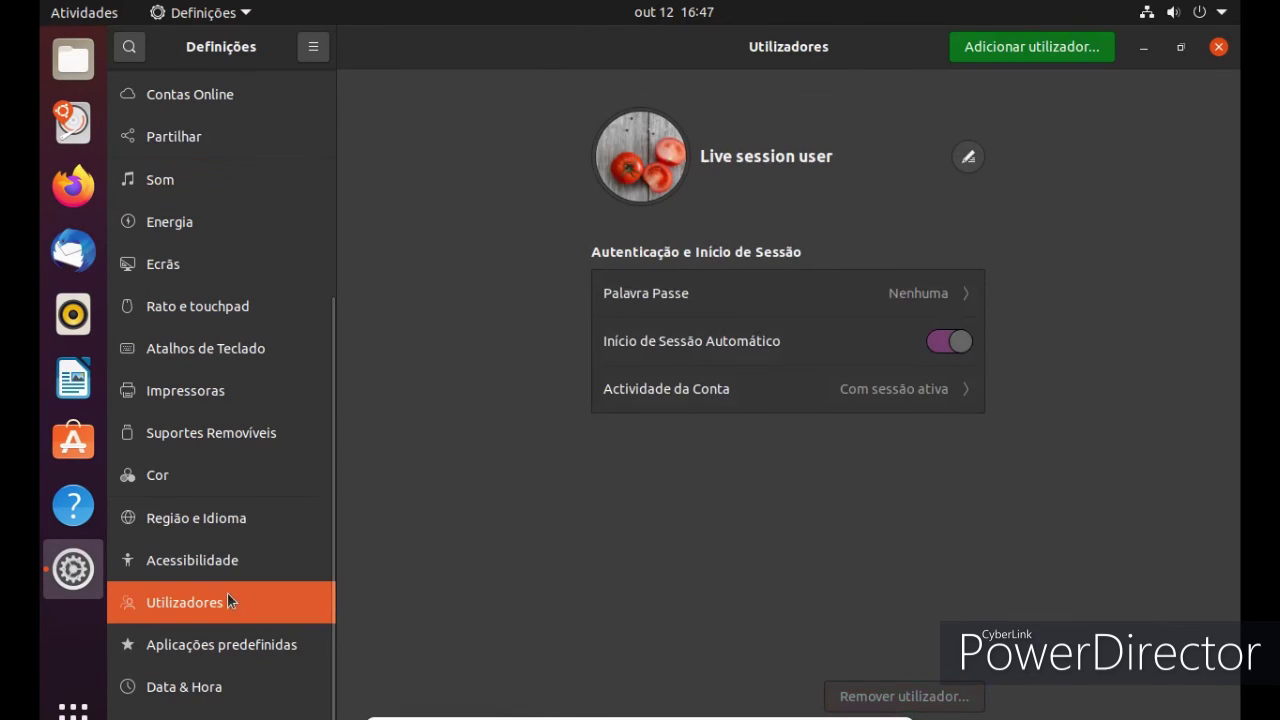
View the Aplicações predefinidas and Data & Hora settings pages
click(222, 646)
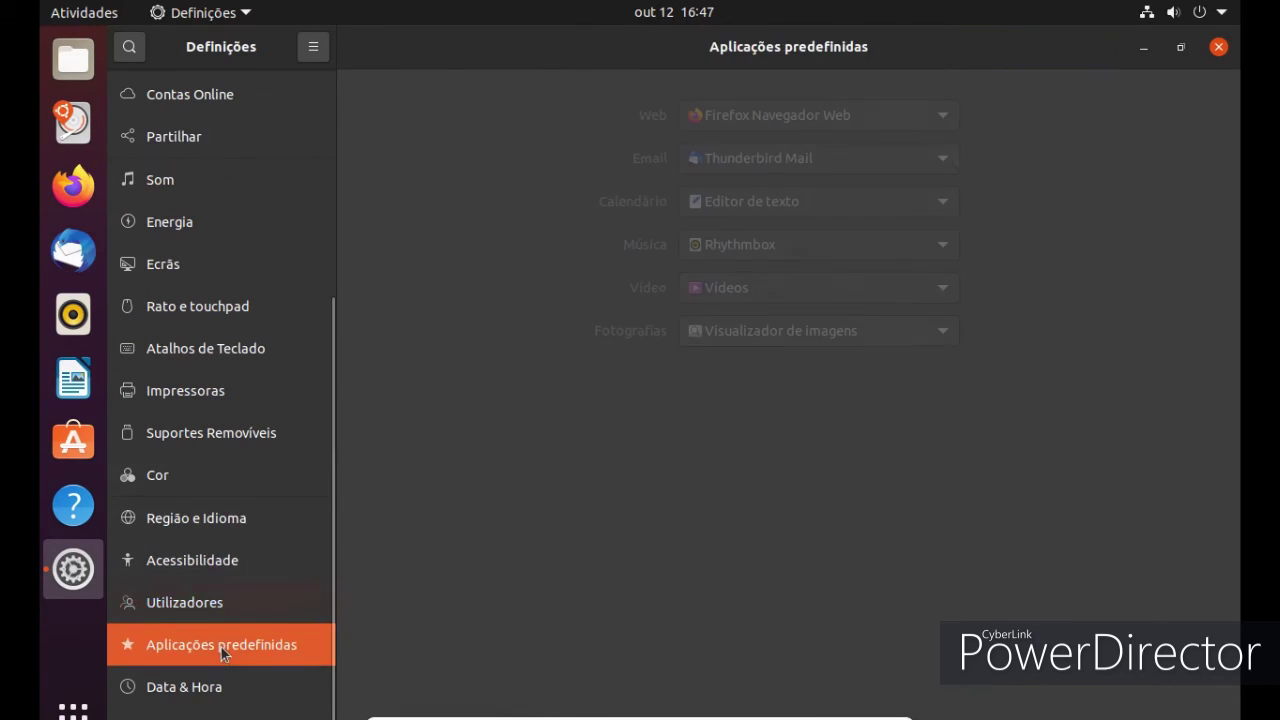
click(200, 684)
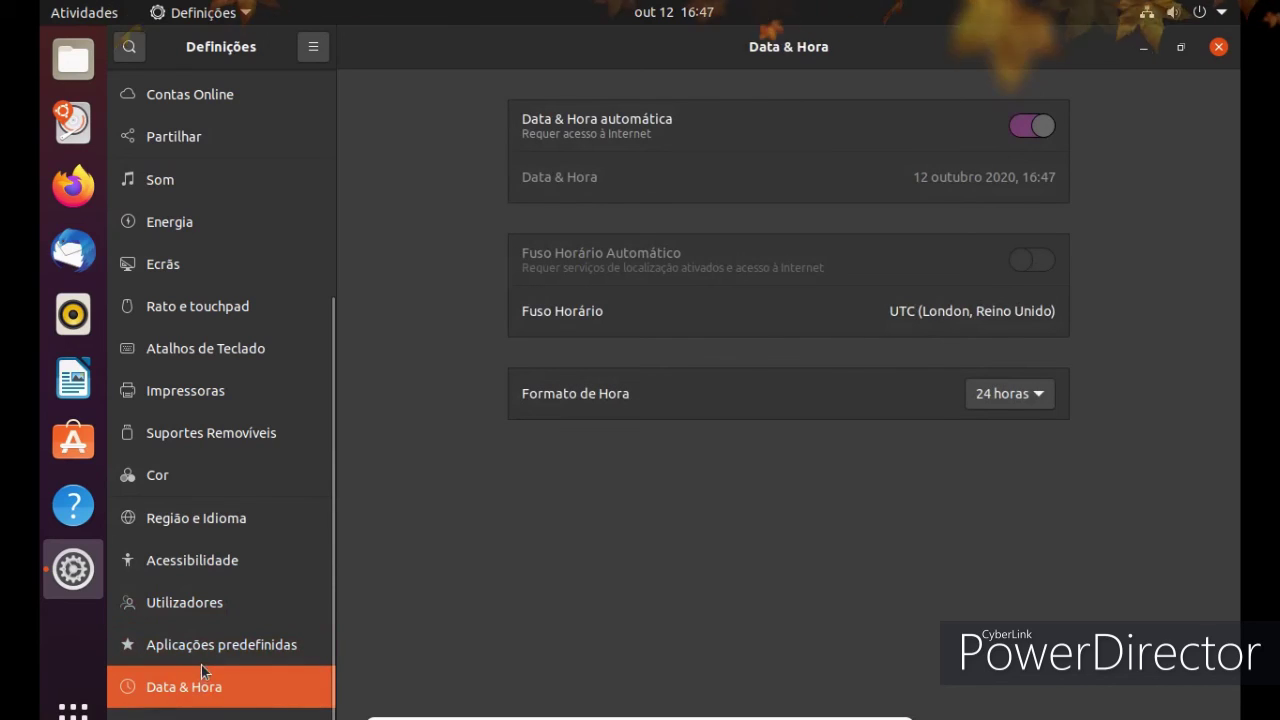
Change the live session user's profile picture in the Utilizadores settings to the white flower on a blue background
click(206, 613)
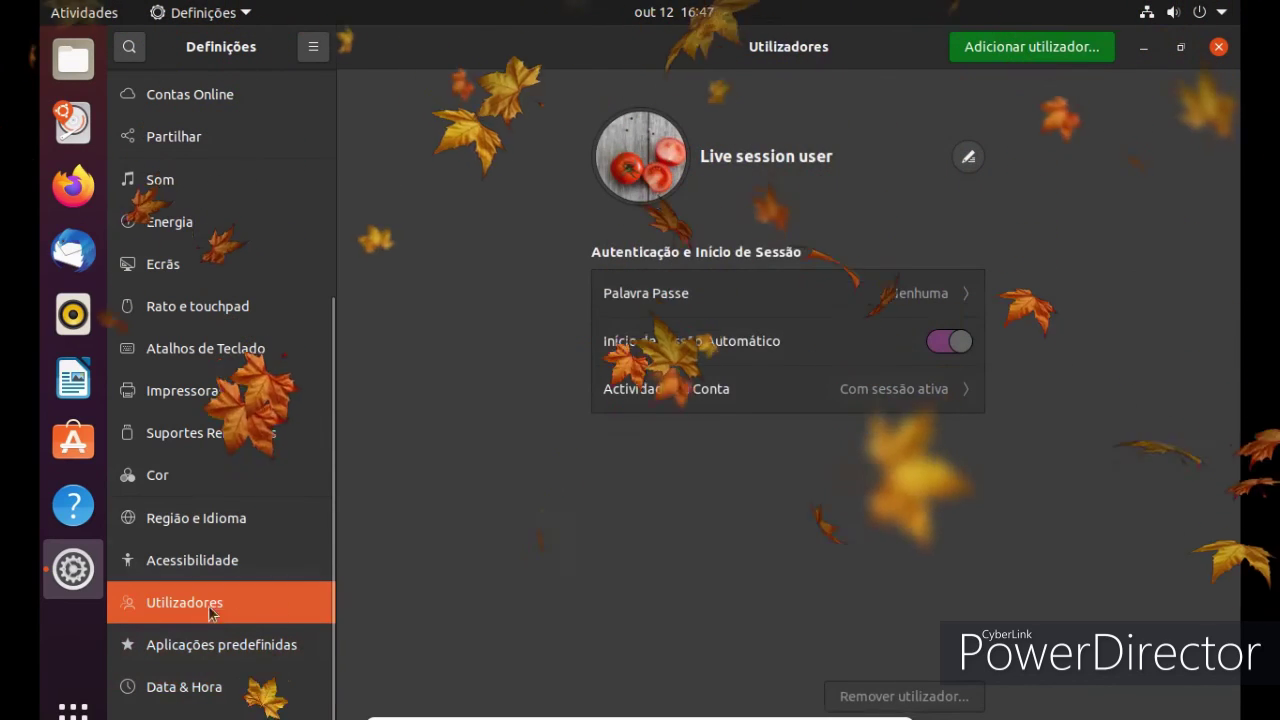
click(620, 185)
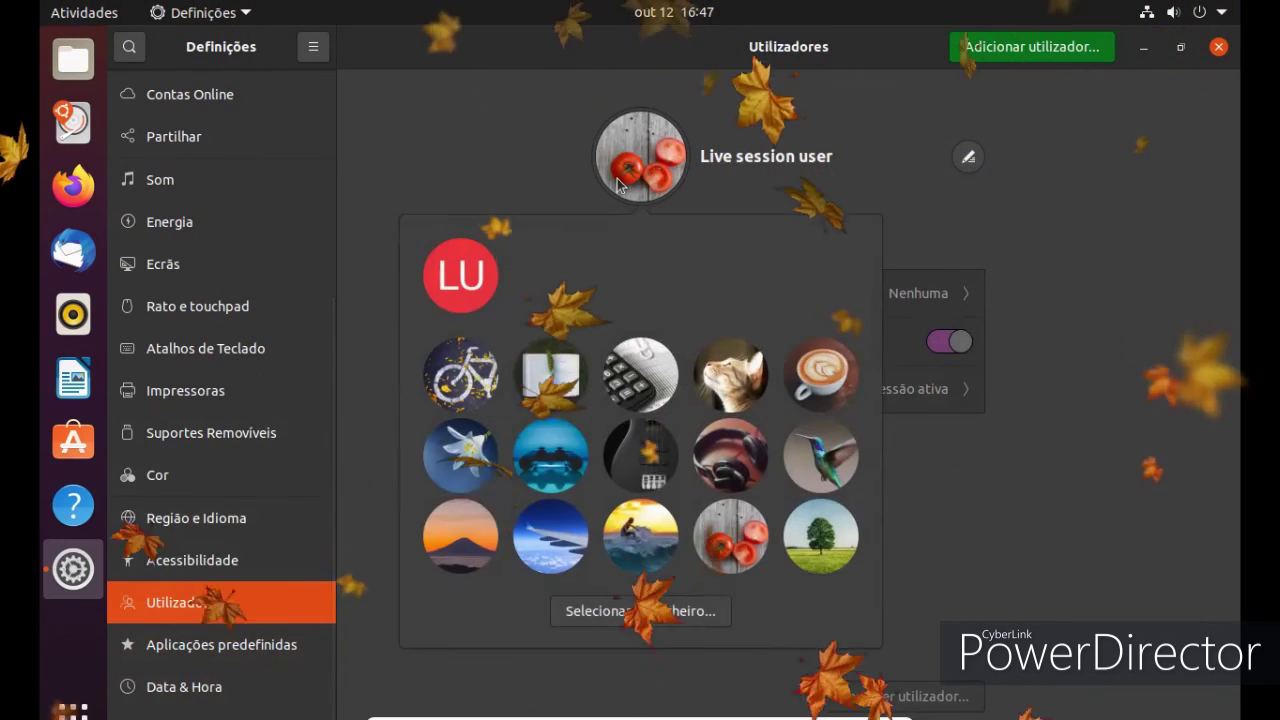
click(452, 455)
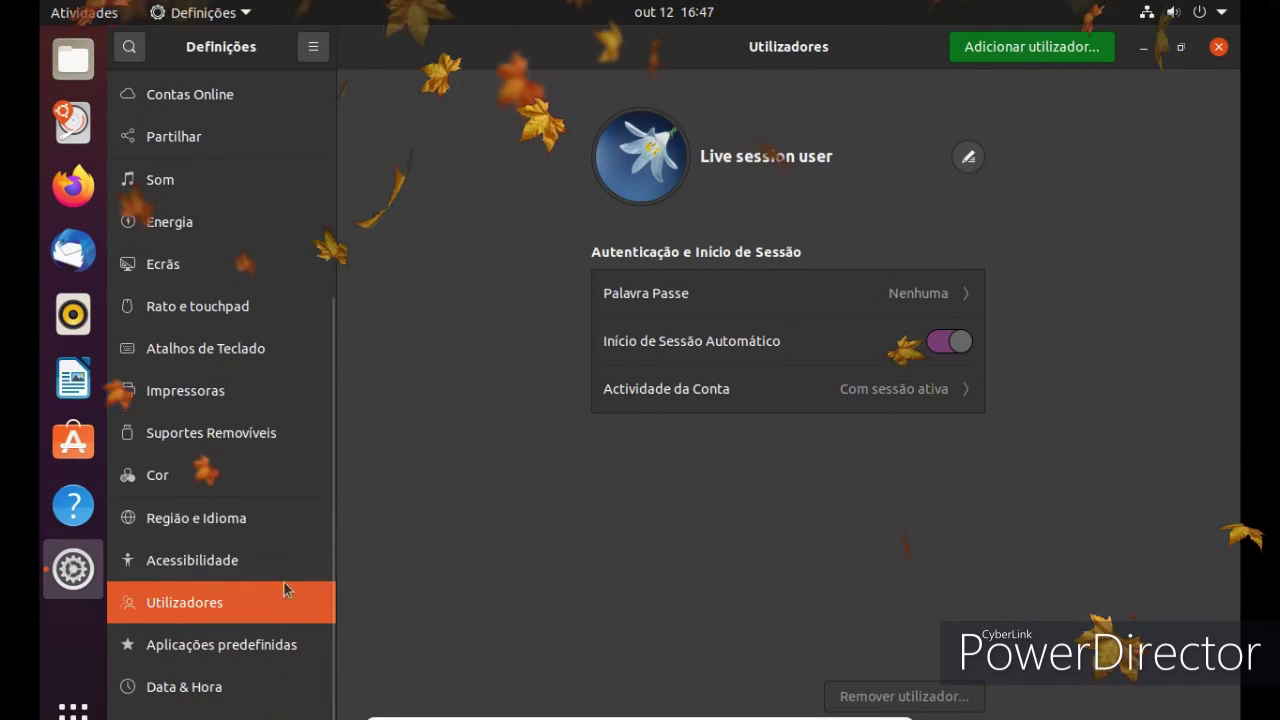
View the Data & Hora settings, and examine the Editor de texto entry in the Aplicações settings
click(155, 686)
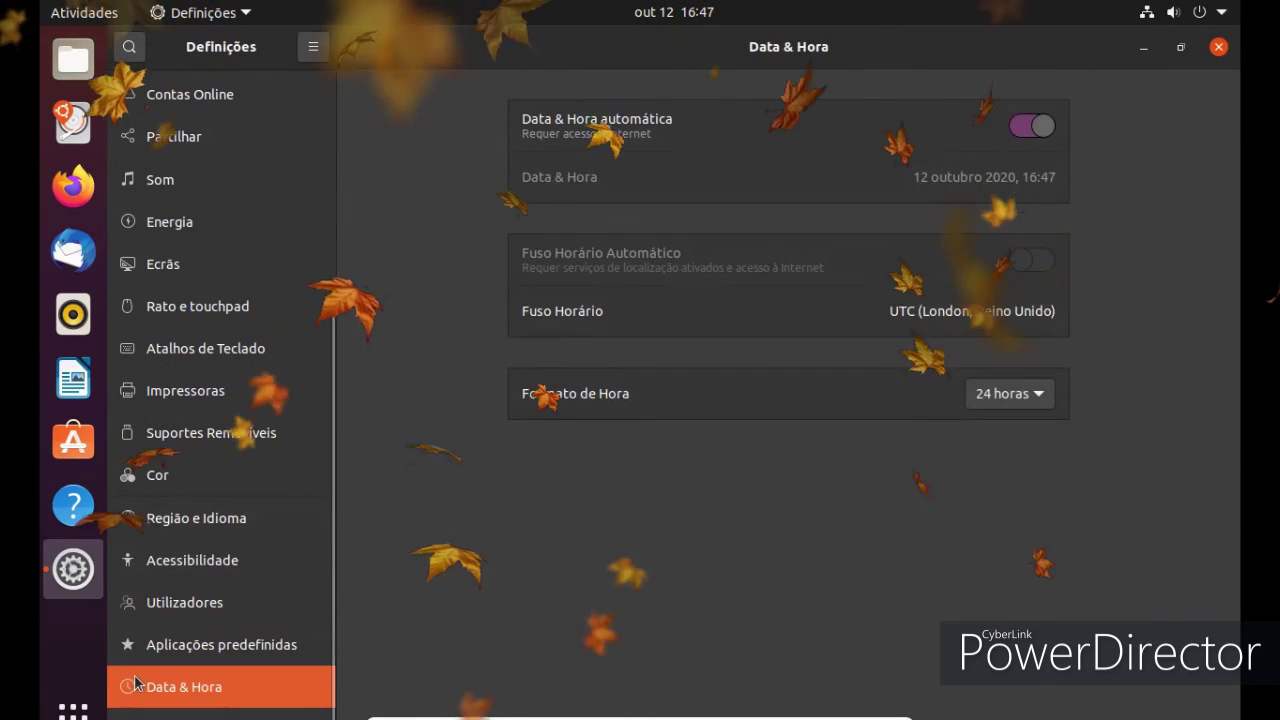
scroll(240, 684, up, 7)
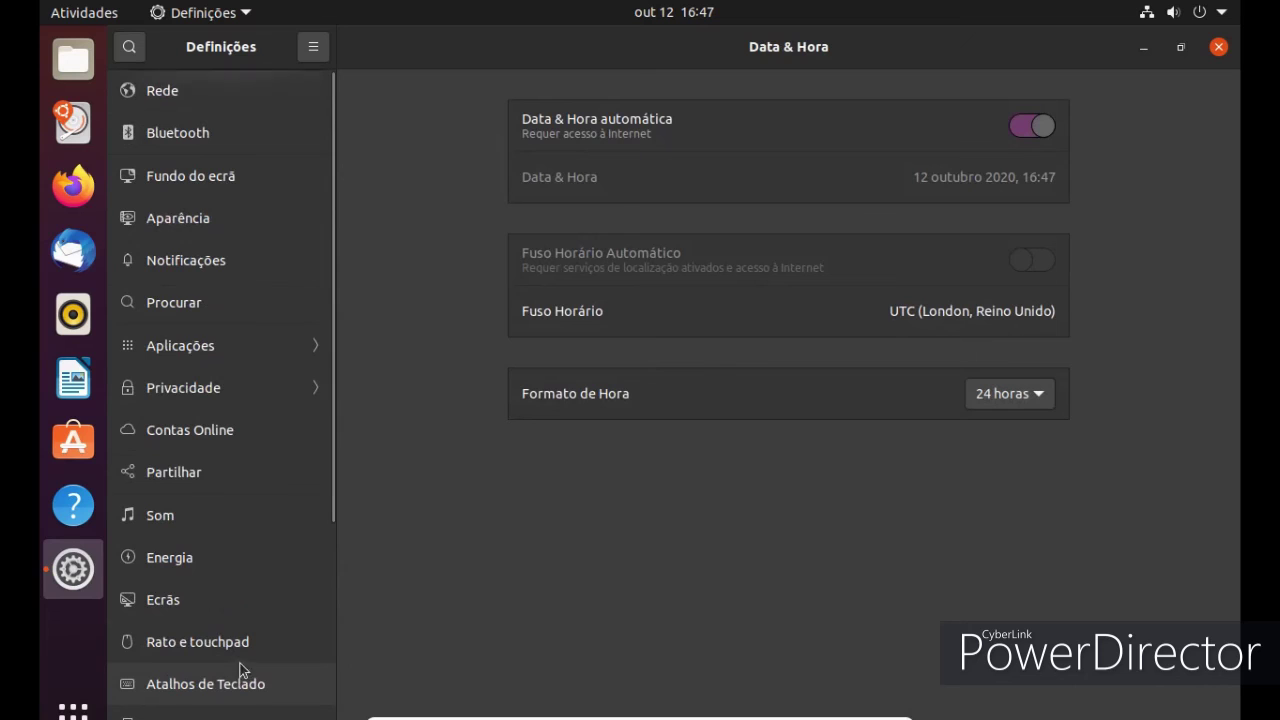
click(255, 346)
scroll(263, 314, down, 5)
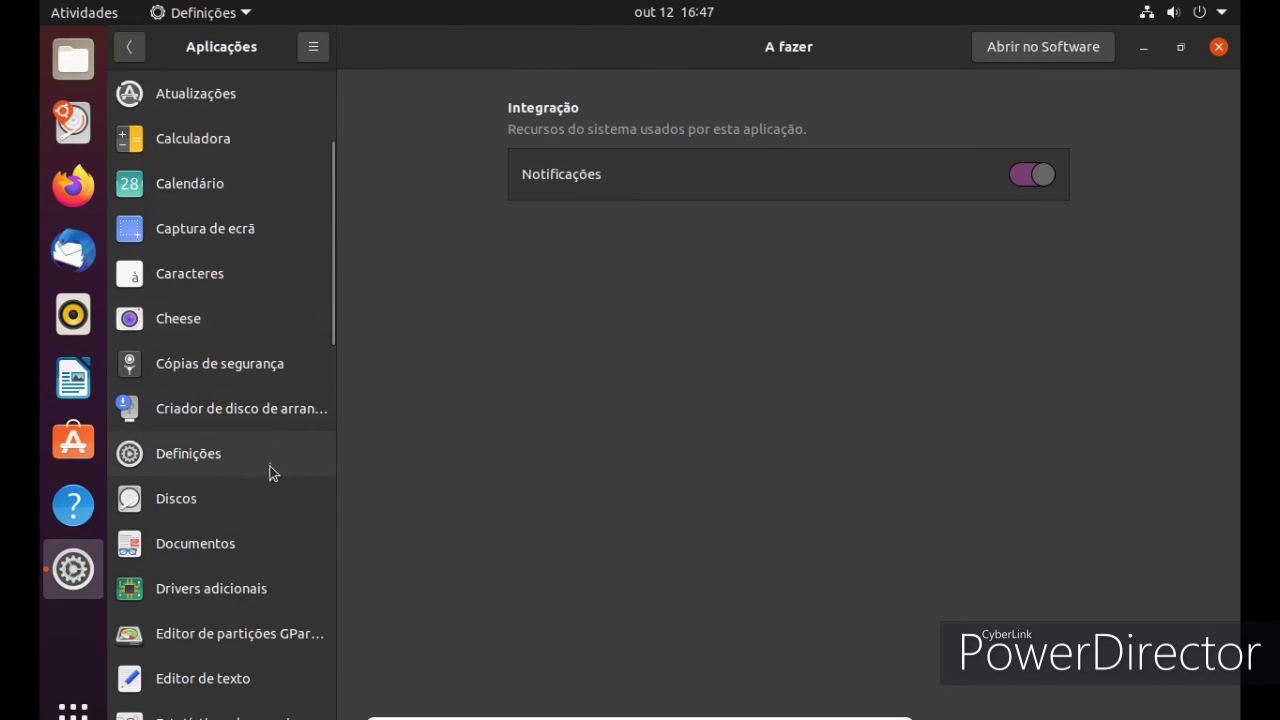
scroll(233, 655, down, 2)
click(237, 622)
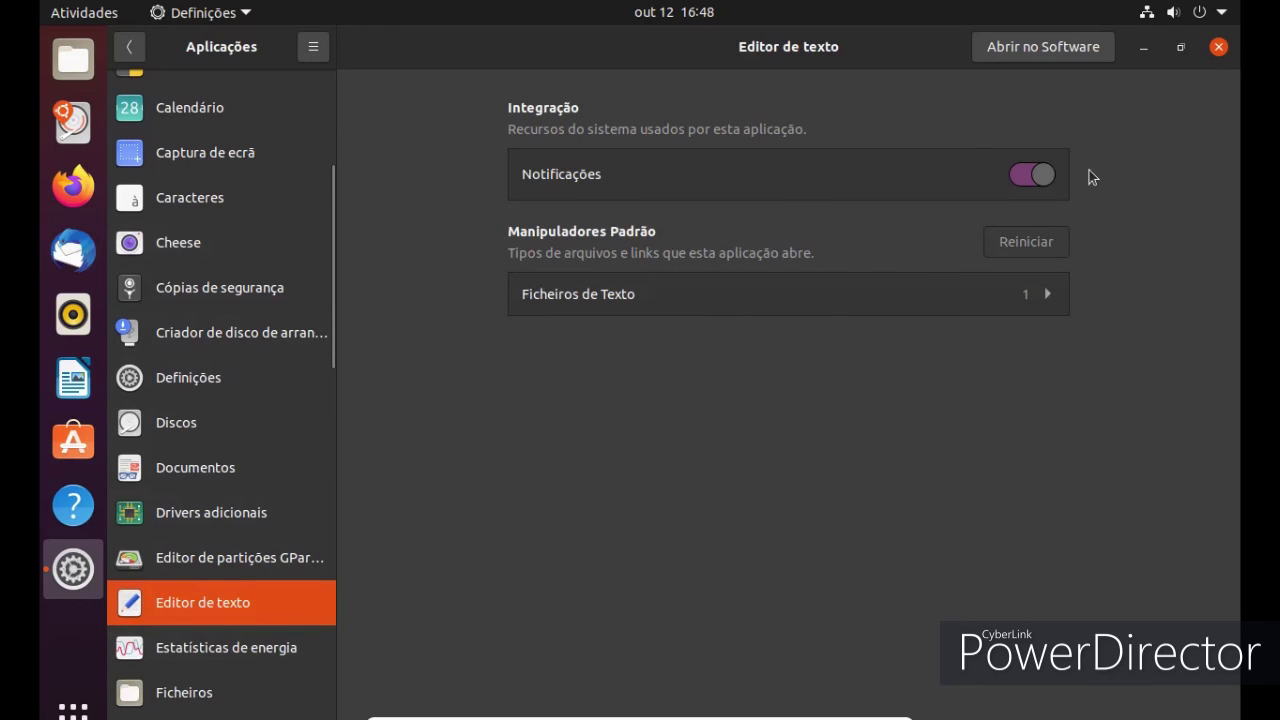
Close the settings window and minimise the virtual machine to return to the host desktop
click(1218, 48)
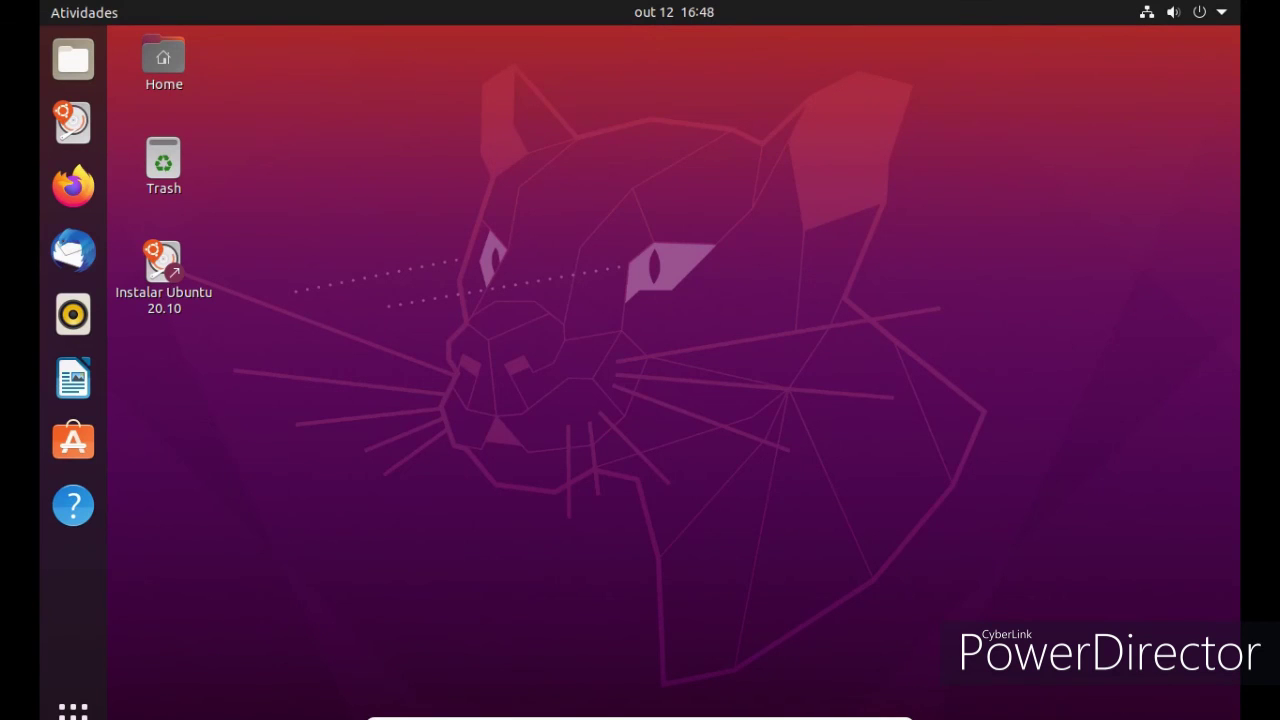
mouse_move(820, 714)
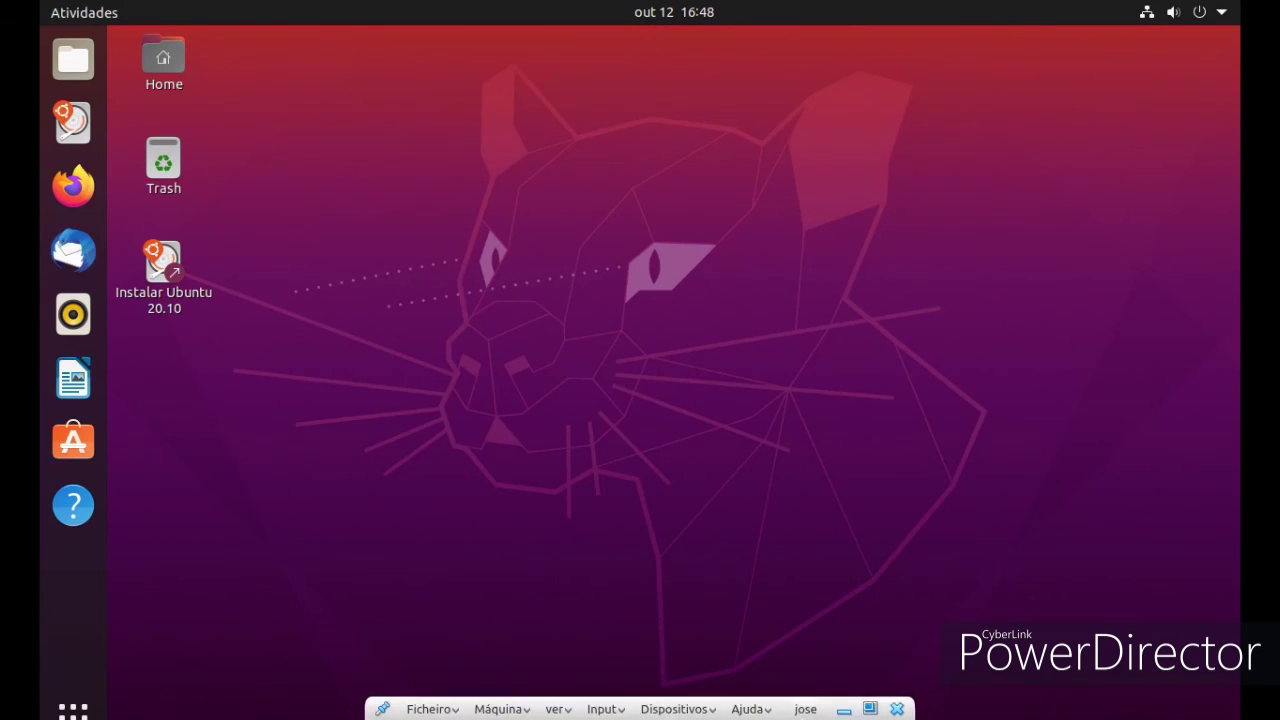
click(842, 709)
mouse_move(596, 700)
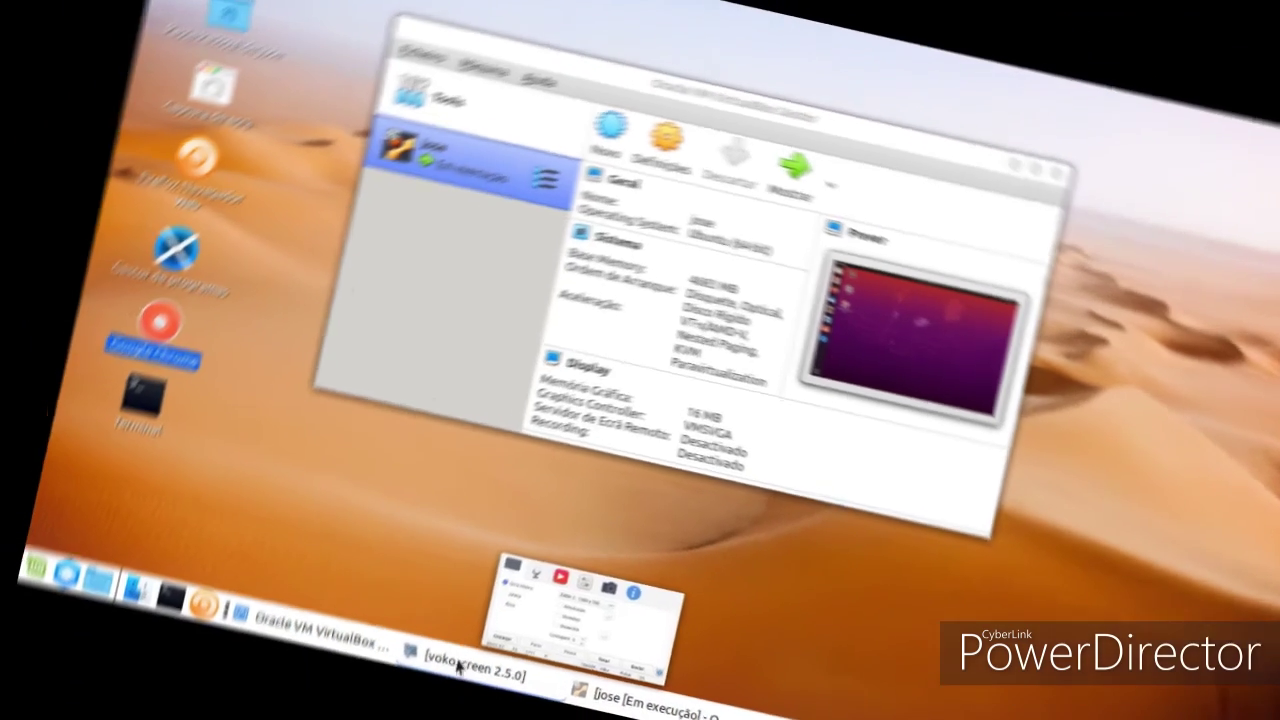